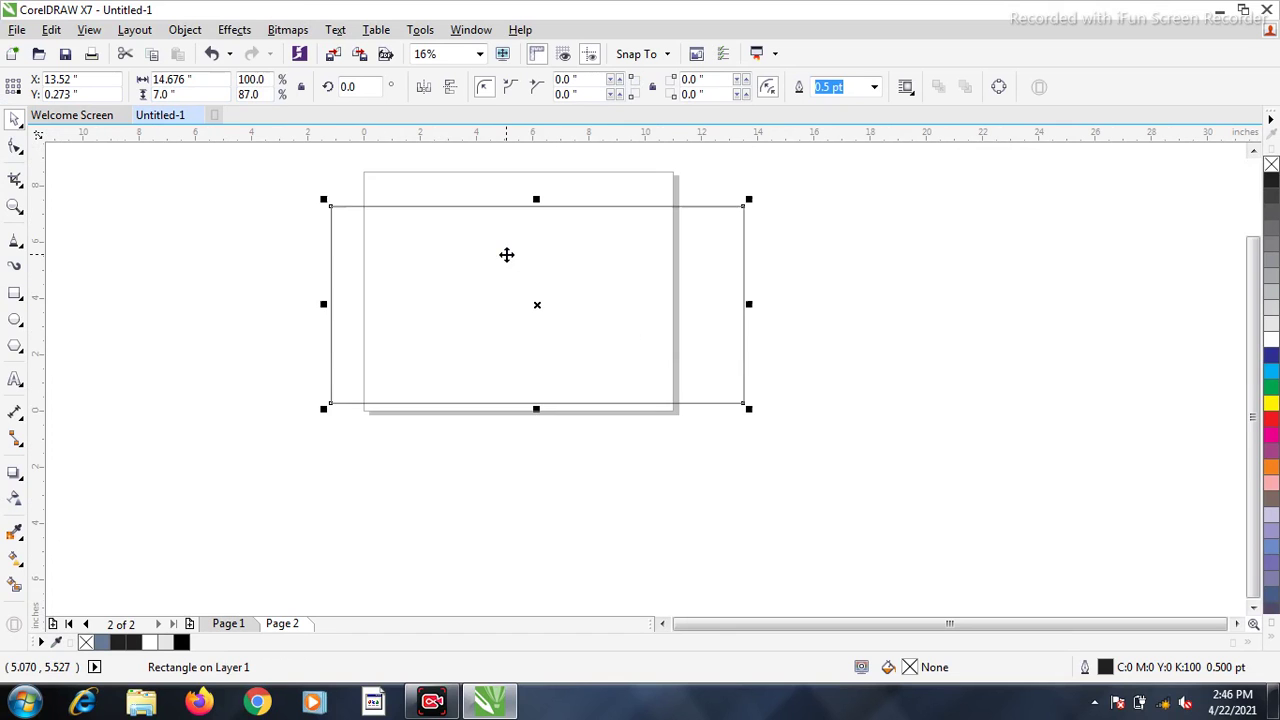
- Duplicate the large rectangle as a 1-inch-high horizontal strip along its lower edge
{"action": "left_click_drag", "start_coordinate": [536, 200], "coordinate": [550, 379]}
{"action": "double_click", "coordinate": [165, 94]}
{"action": "type", "text": "1"}
{"action": "key", "text": "Return"}
{"action": "key", "text": "ctrl+z"}
{"action": "key", "text": "ctrl+z"}
- Duplicate the large rectangle again as a 1-inch-high horizontal strip along its upper edge
{"action": "left_click_drag", "start_coordinate": [540, 408], "coordinate": [560, 248]}
{"action": "double_click", "coordinate": [178, 94]}
{"action": "type", "text": "1"}
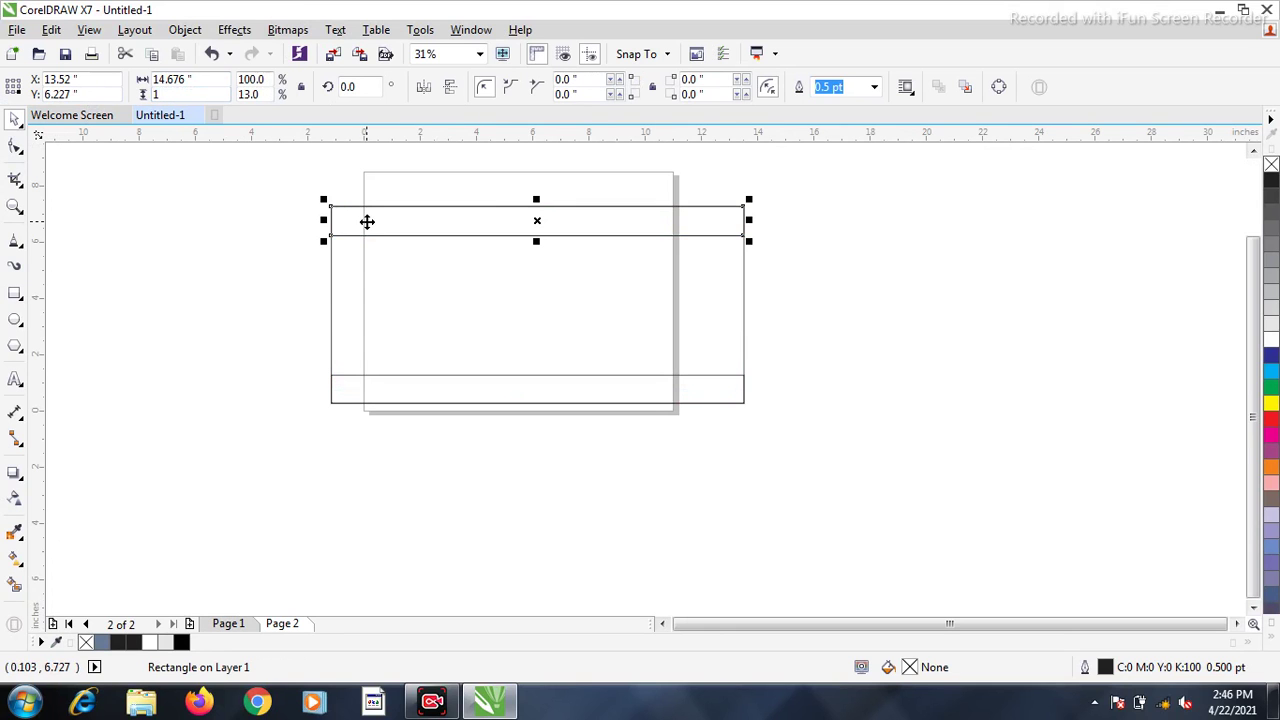
{"action": "key", "text": "Return"}
- Create a third full-width strip from the large rectangle, 1 inch high and vertically centred between the upper and lower strips
{"action": "key", "text": "Tab"}
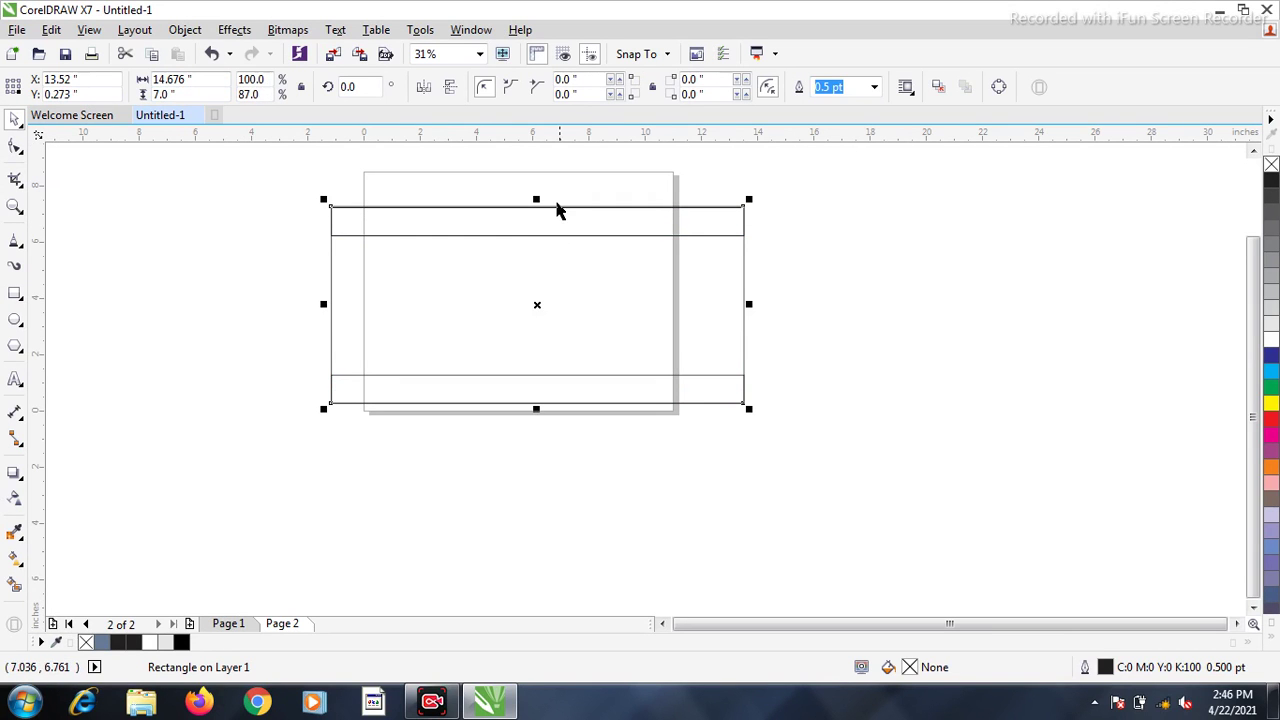
{"action": "left_click_drag", "start_coordinate": [537, 199], "coordinate": [535, 282]}
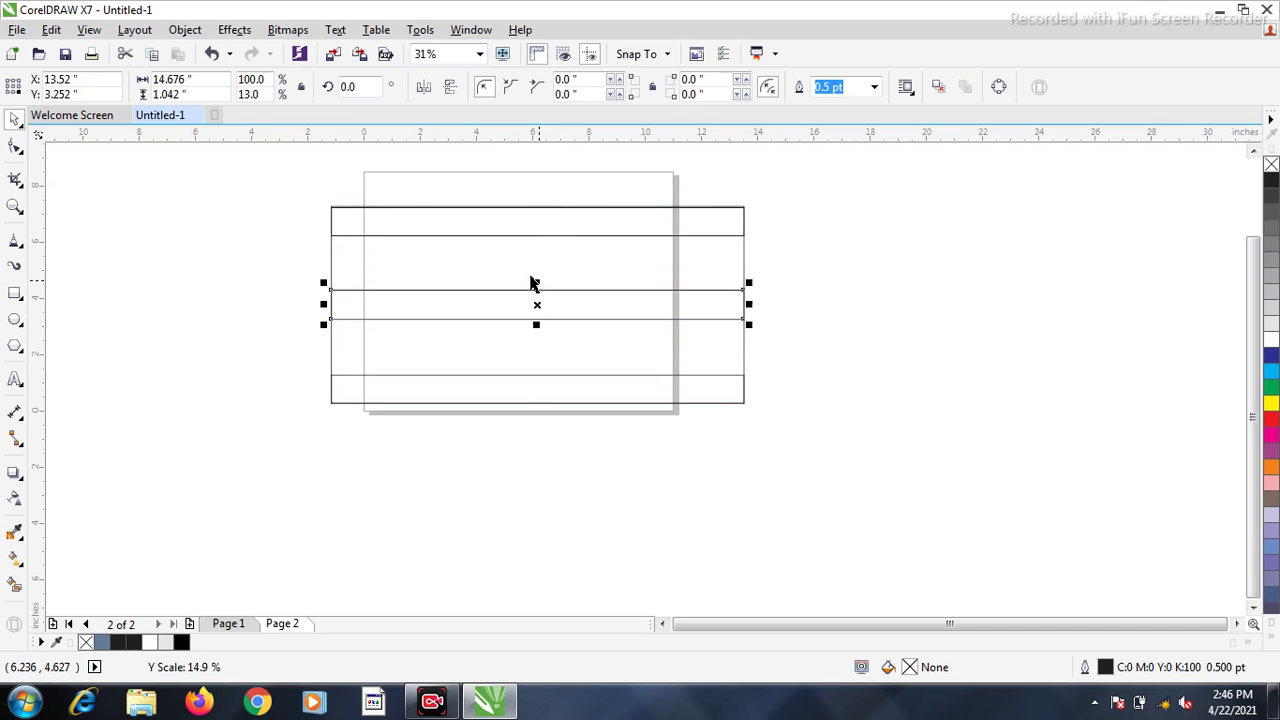
{"action": "left_click", "coordinate": [224, 95]}
{"action": "type", "text": "1"}
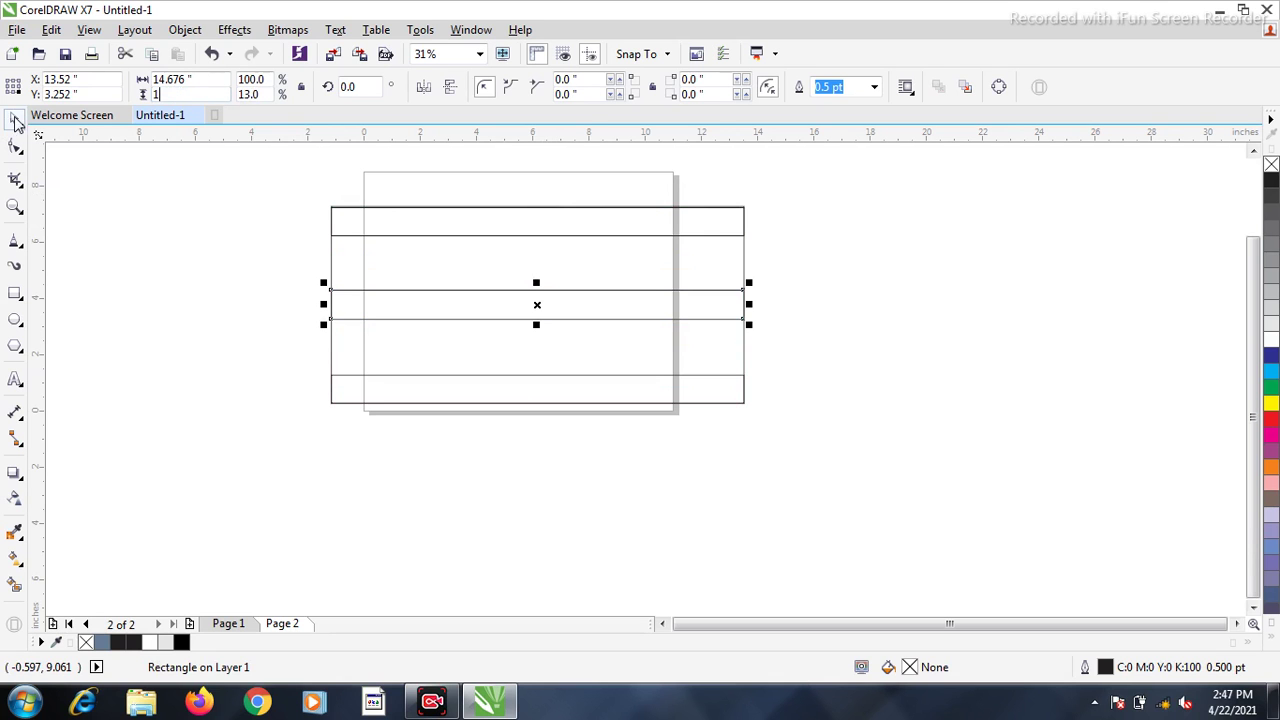
{"action": "left_click", "coordinate": [660, 262], "text": "shift"}
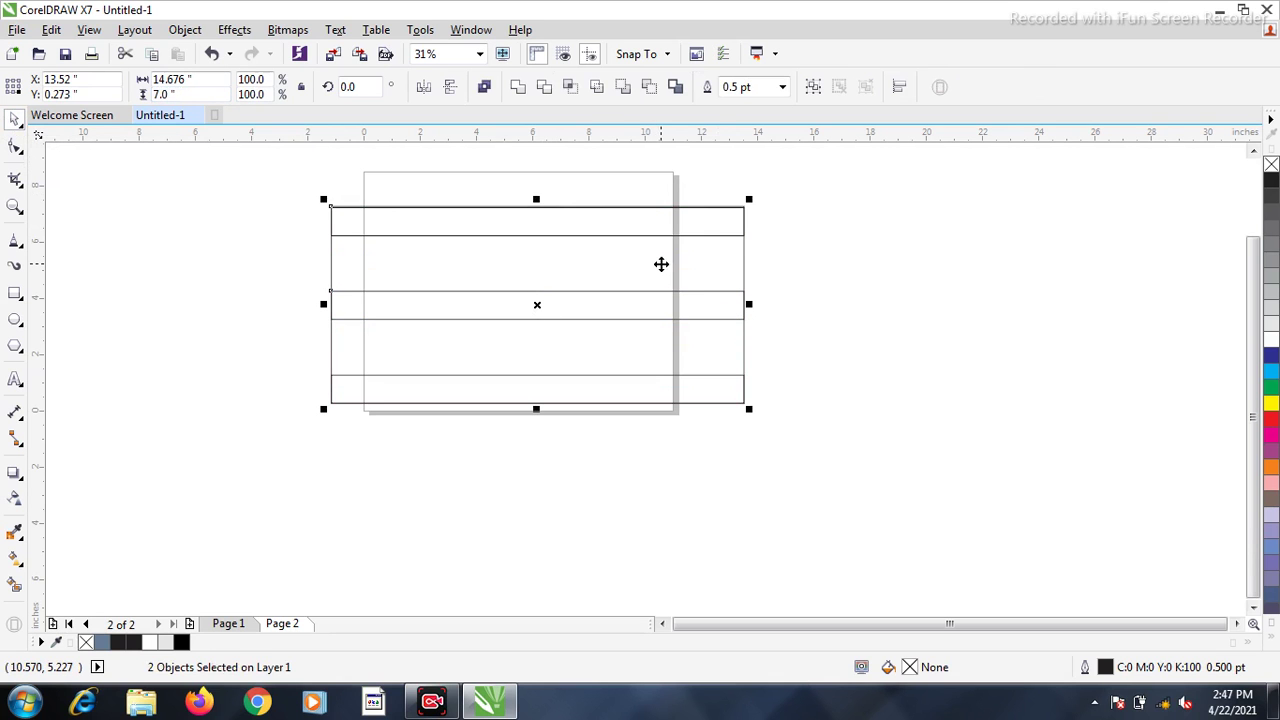
{"action": "left_click", "coordinate": [837, 254]}
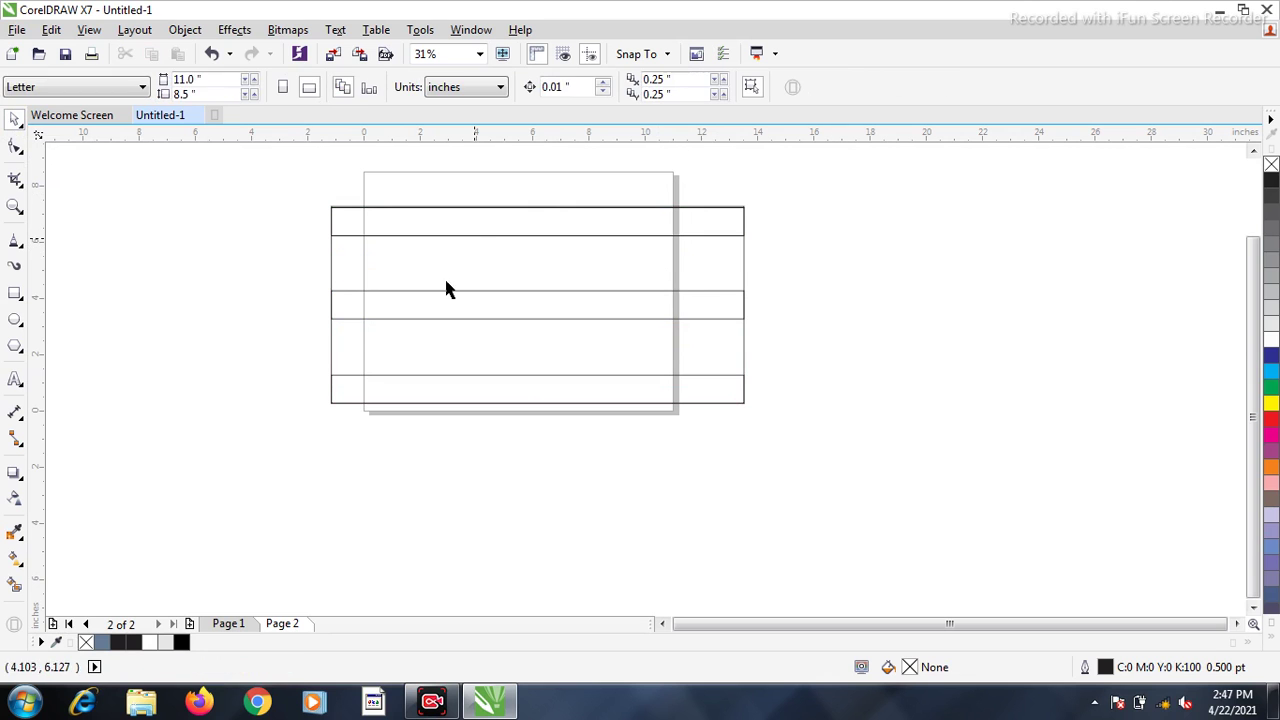
- Draw a 7-inch circle spanning the rectangle's full height and move it flush with the rectangle's left edge
{"action": "left_click", "coordinate": [15, 318]}
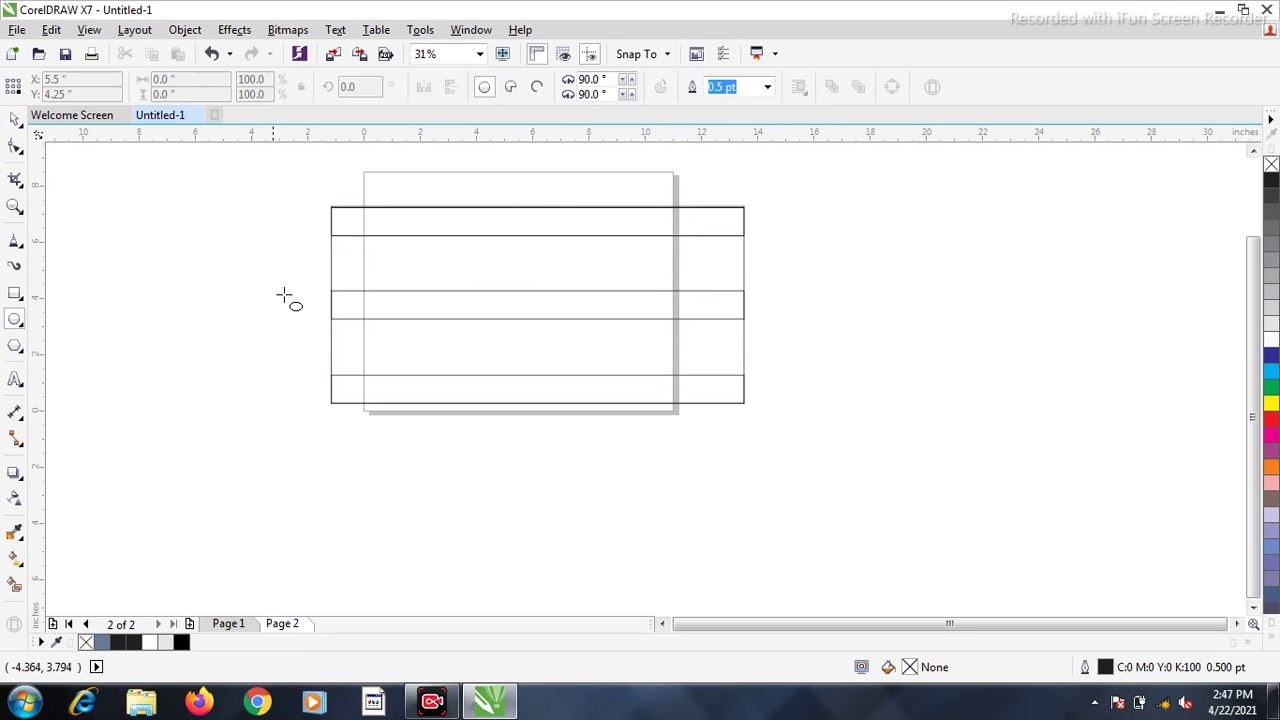
{"action": "left_click_drag", "start_coordinate": [497, 206], "coordinate": [362, 410]}
{"action": "left_click", "coordinate": [12, 120]}
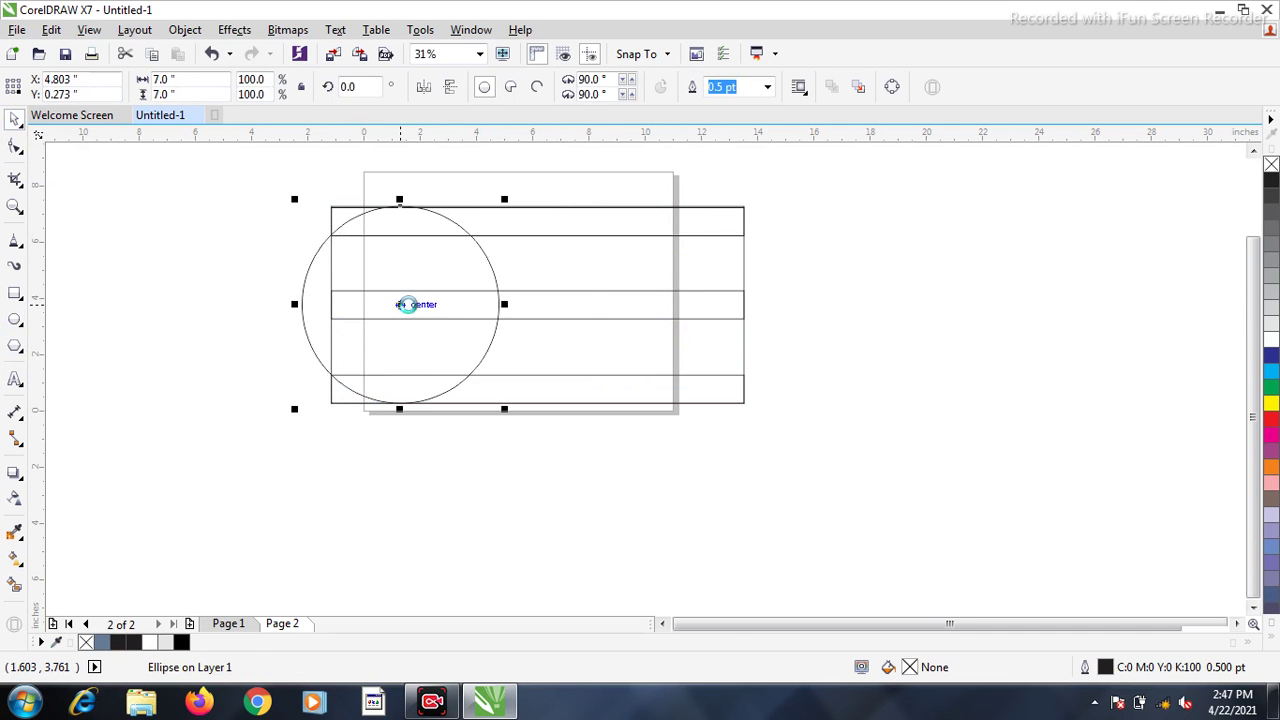
{"action": "scroll", "coordinate": [409, 303], "scroll_direction": "up", "scroll_amount": 3}
{"action": "scroll", "coordinate": [420, 312], "scroll_direction": "down", "scroll_amount": 3}
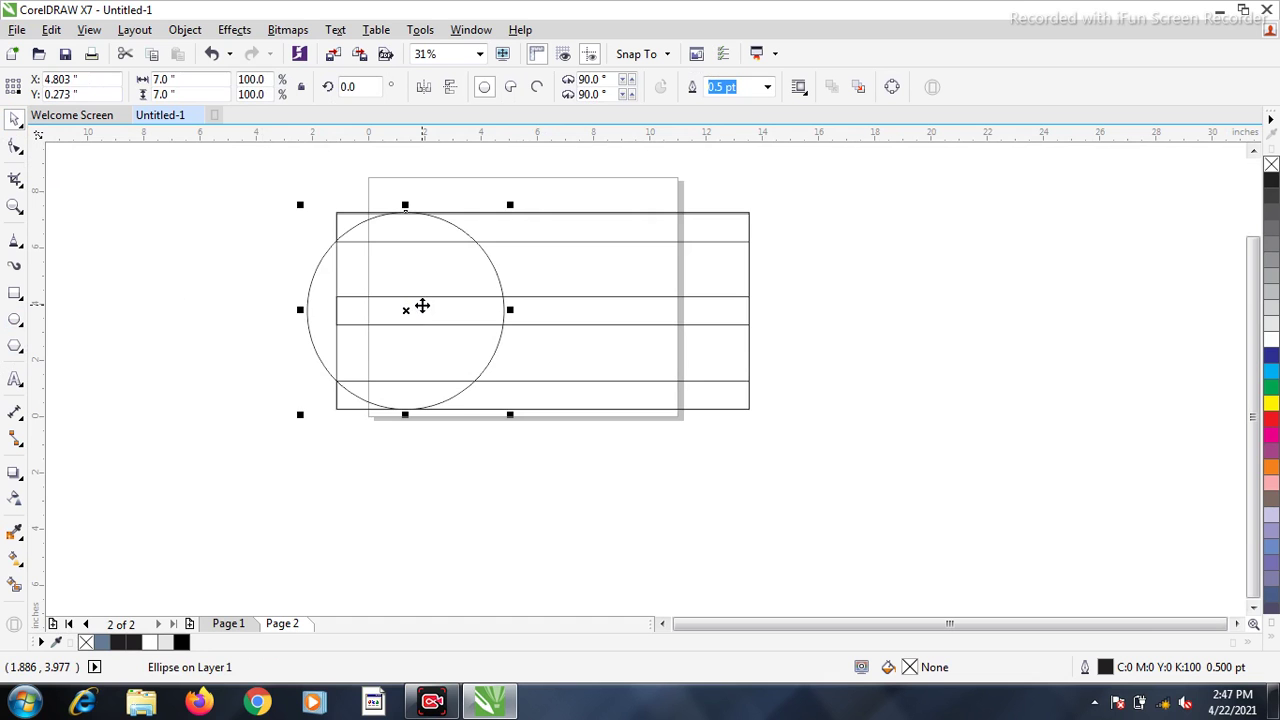
{"action": "left_click_drag", "start_coordinate": [422, 306], "coordinate": [428, 306]}
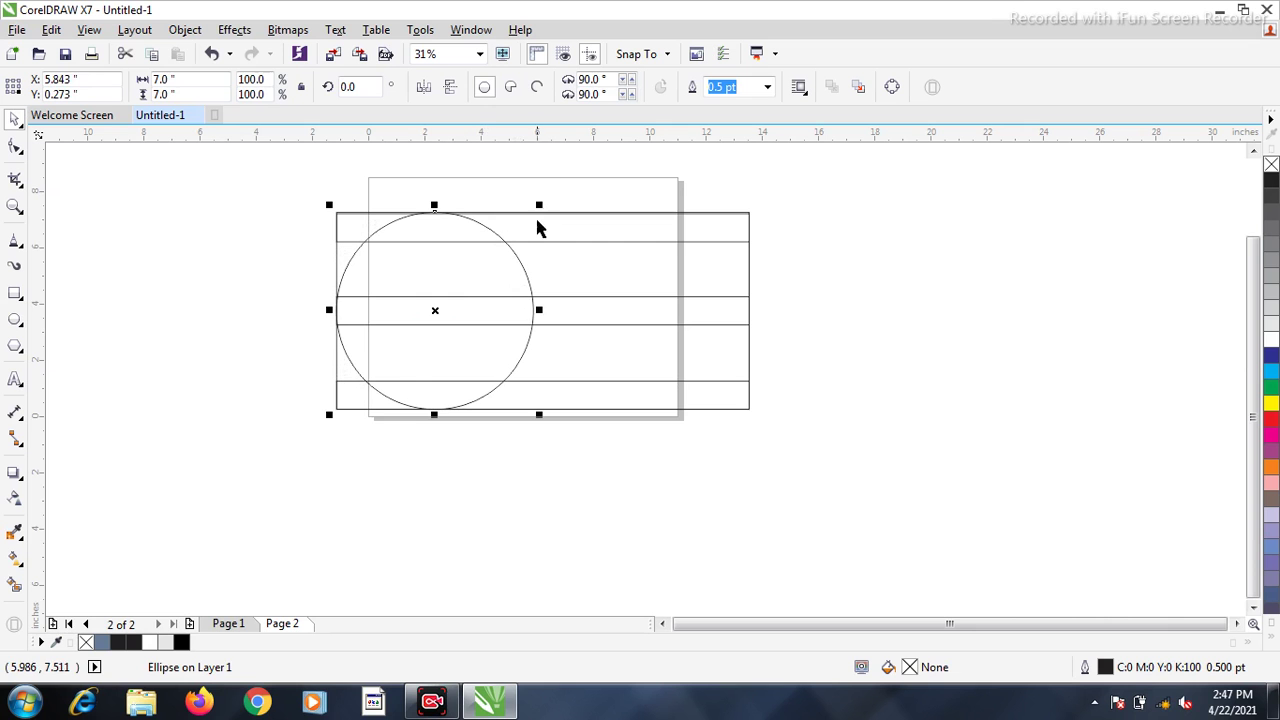
- Make a smaller concentric copy of the circle, about 4.95 inches across, fitted between the upper and lower strips
{"action": "left_click_drag", "start_coordinate": [539, 204], "coordinate": [524, 243]}
{"action": "left_click", "coordinate": [310, 226]}
{"action": "scroll", "coordinate": [443, 394], "scroll_direction": "up", "scroll_amount": 3}
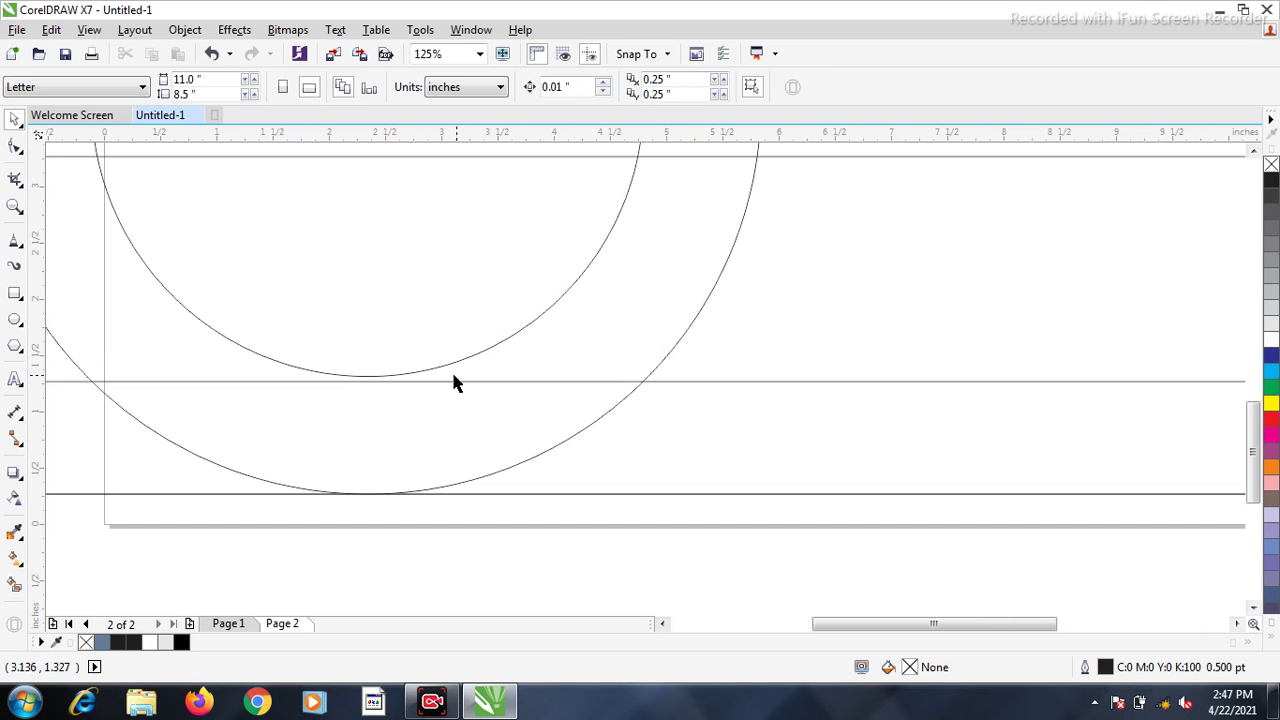
{"action": "scroll", "coordinate": [443, 354], "scroll_direction": "down", "scroll_amount": 3}
{"action": "left_click", "coordinate": [463, 363]}
{"action": "scroll", "coordinate": [448, 239], "scroll_direction": "up", "scroll_amount": 2}
{"action": "scroll", "coordinate": [448, 239], "scroll_direction": "up", "scroll_amount": 2}
{"action": "scroll", "coordinate": [449, 237], "scroll_direction": "down", "scroll_amount": 2}
{"action": "scroll", "coordinate": [514, 359], "scroll_direction": "up", "scroll_amount": 1}
{"action": "left_click_drag", "start_coordinate": [548, 419], "coordinate": [557, 423]}
{"action": "scroll", "coordinate": [486, 363], "scroll_direction": "down", "scroll_amount": 1}
- Duplicate both concentric circles to the right so the new inner circle meets the left outer circle, nudging the copy horizontally
{"action": "left_click_drag", "start_coordinate": [347, 231], "coordinate": [600, 480]}
{"action": "left_click_drag", "start_coordinate": [483, 347], "coordinate": [649, 345]}
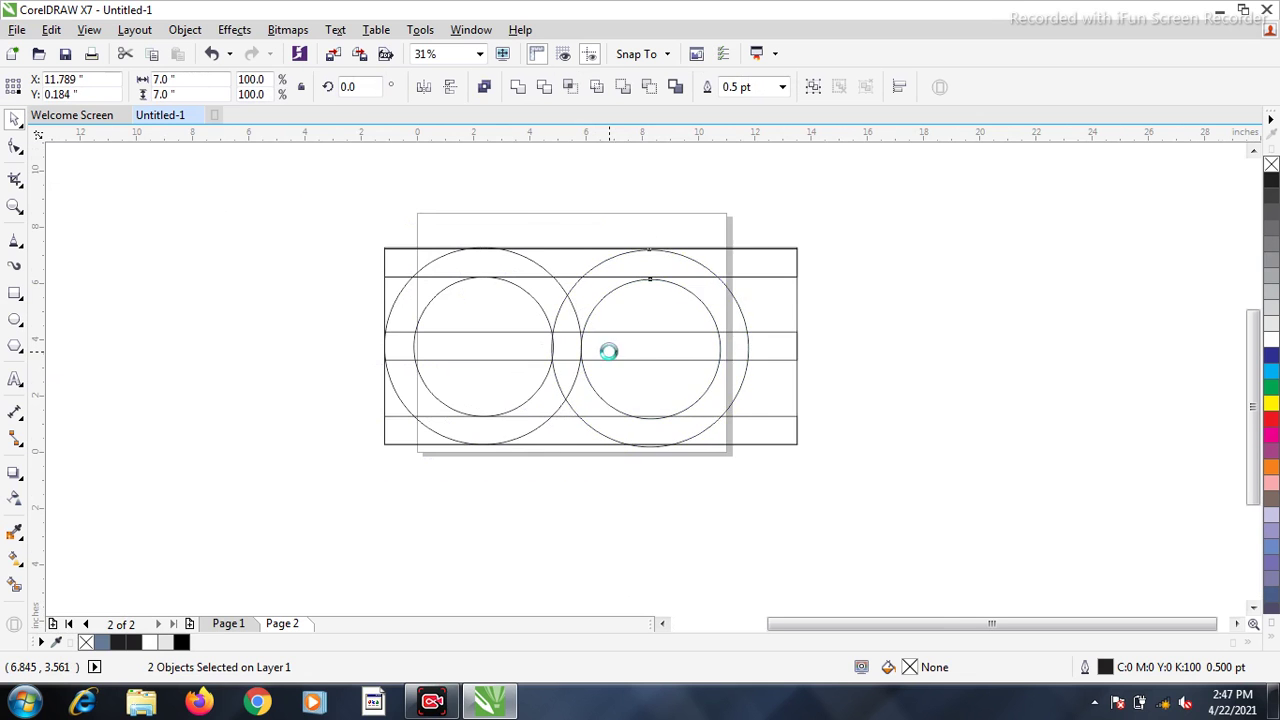
{"action": "scroll", "coordinate": [606, 350], "scroll_direction": "up", "scroll_amount": 1}
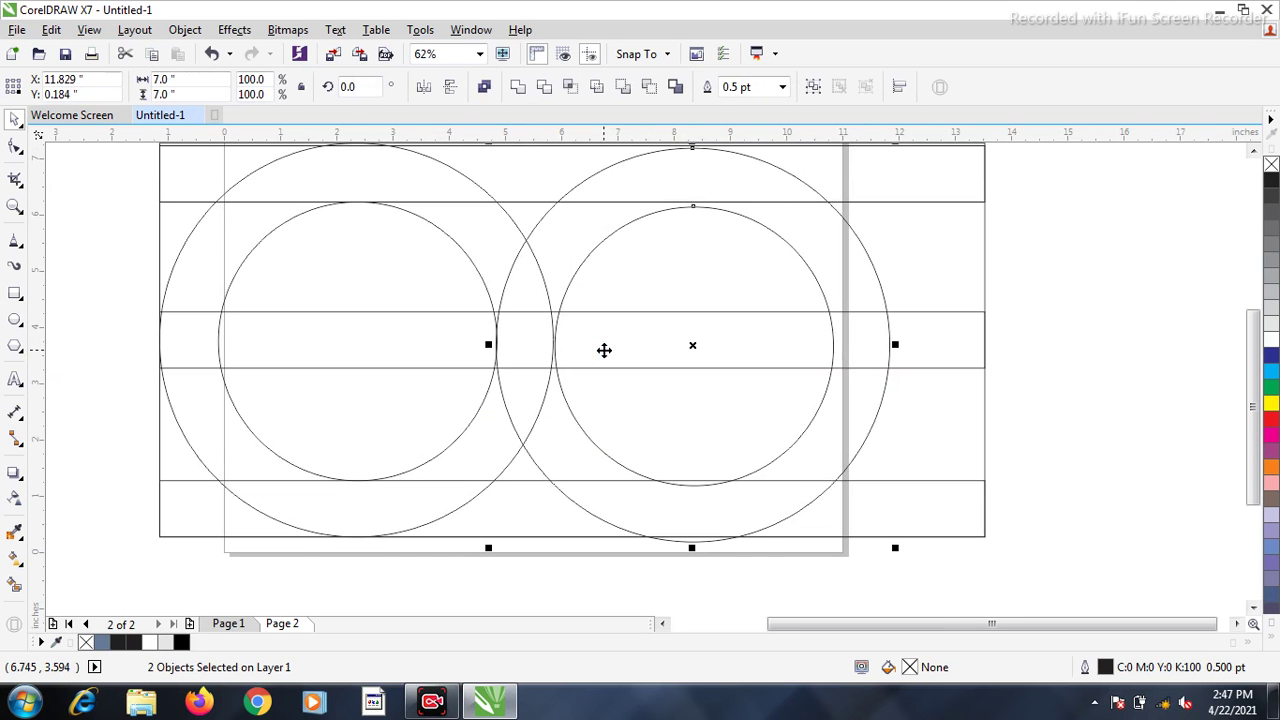
{"action": "key", "text": "Right"}
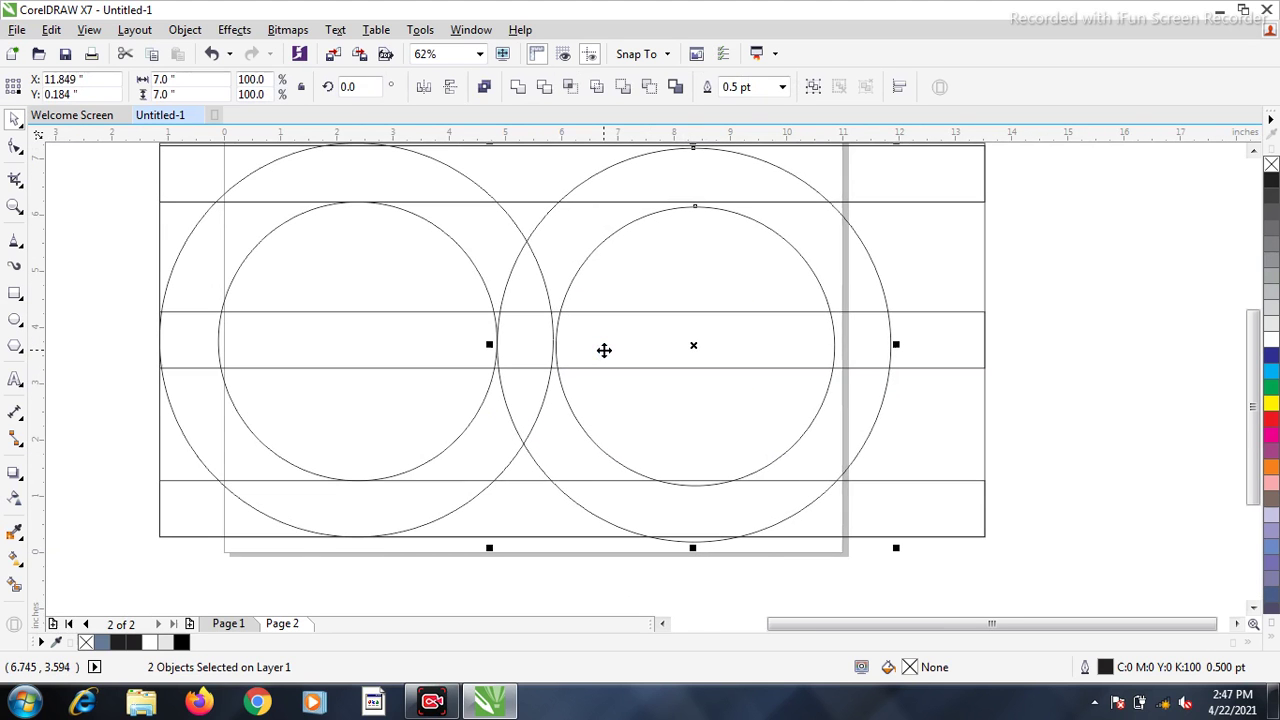
{"action": "key", "text": "Left"}
{"action": "key", "text": "Right"}
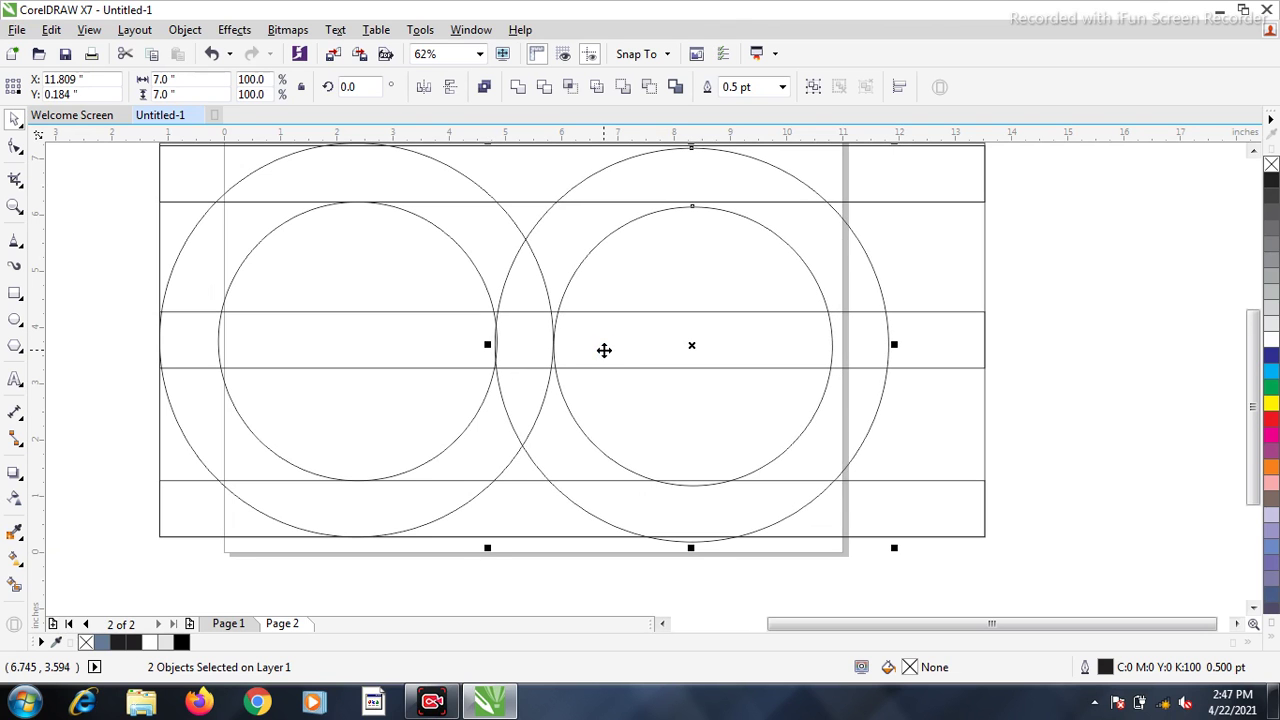
- Nudge the right circle pair upward to line it up with the left pair between the strips
{"action": "scroll", "coordinate": [602, 349], "scroll_direction": "down", "scroll_amount": 1}
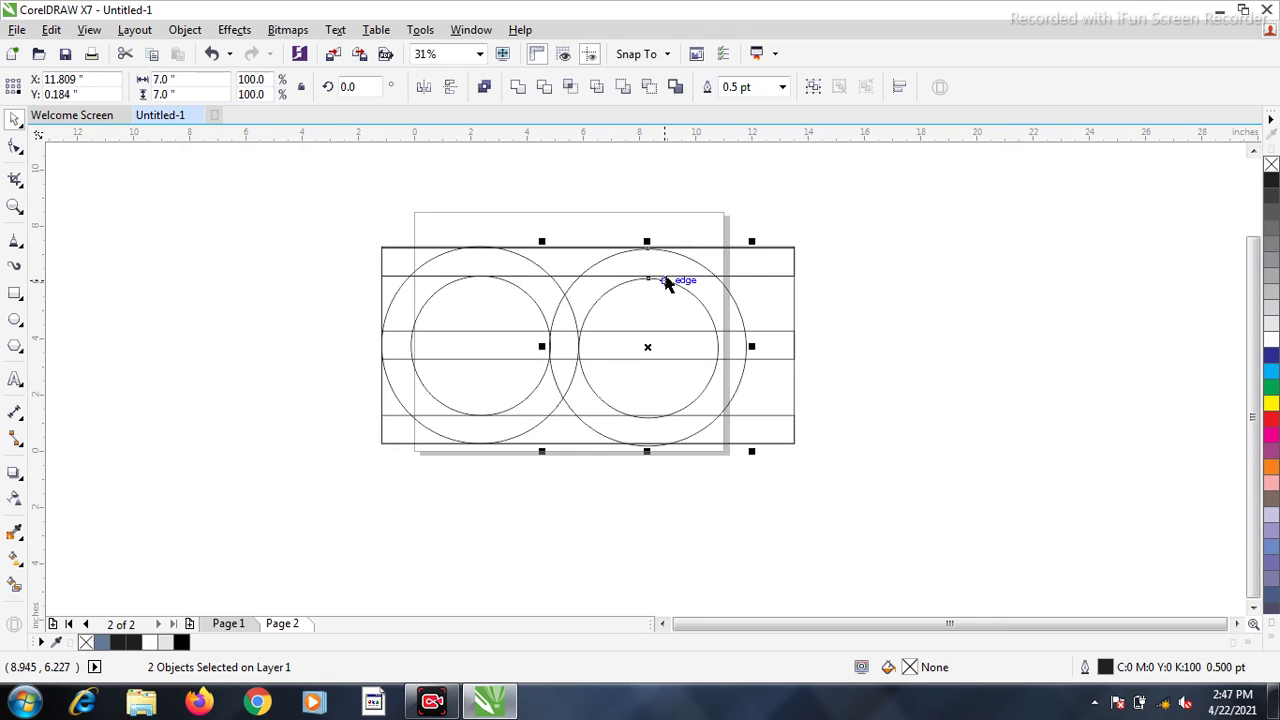
{"action": "scroll", "coordinate": [660, 270], "scroll_direction": "up", "scroll_amount": 1}
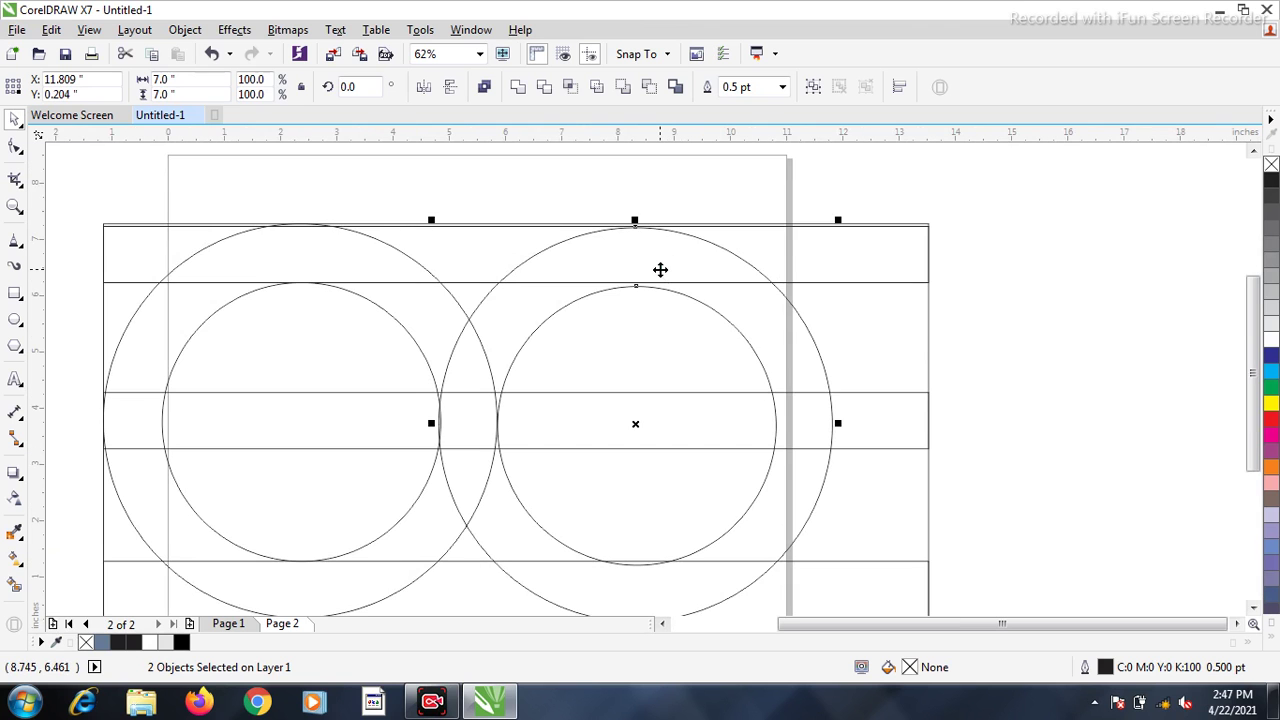
{"action": "key", "text": "Up"}
{"action": "key", "text": "Up"}
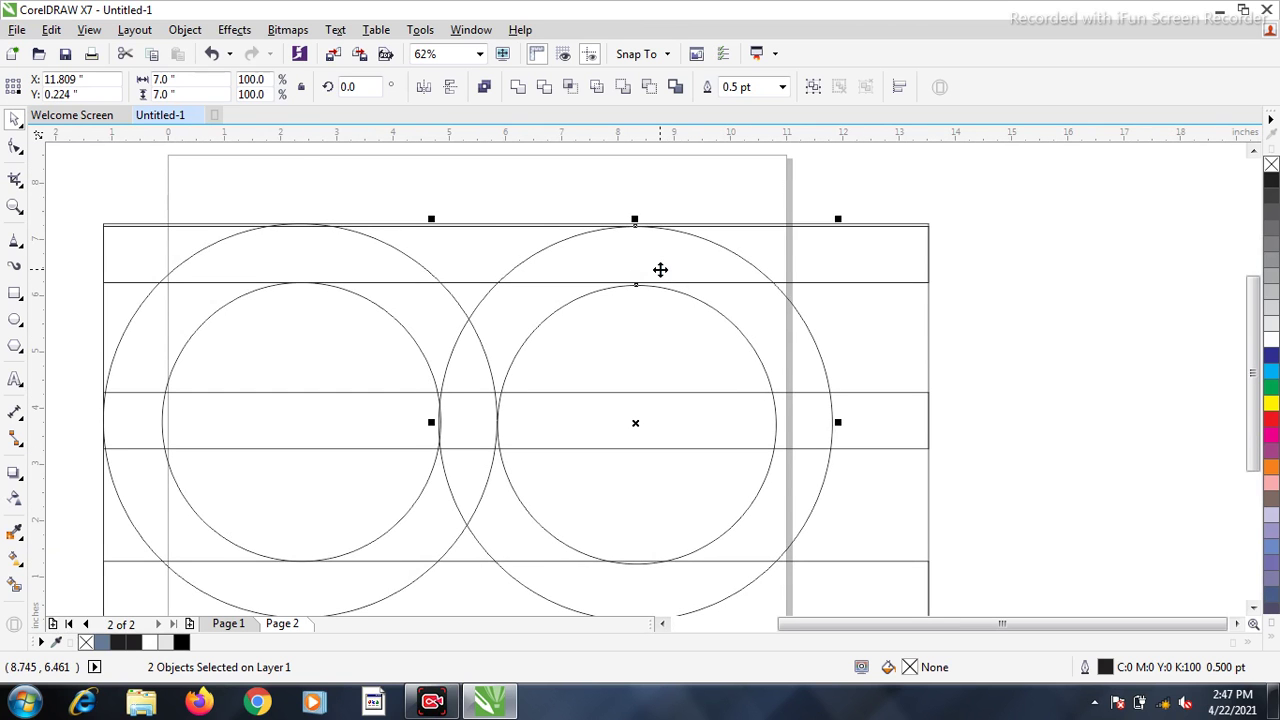
{"action": "key", "text": "Up"}
{"action": "scroll", "coordinate": [660, 270], "scroll_direction": "down", "scroll_amount": 1}
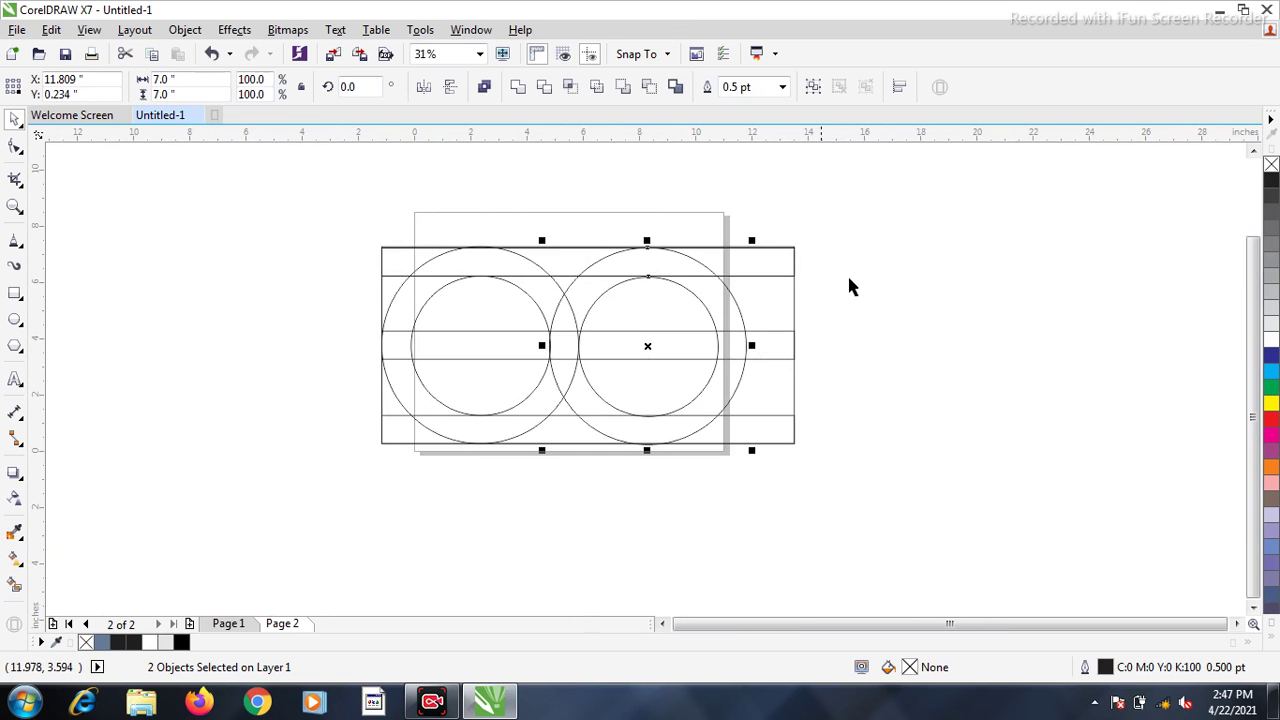
- Duplicate the right circle pair below and between the two pairs, with its outer circle touching the middle strip's upper edge
{"action": "left_click_drag", "start_coordinate": [741, 215], "coordinate": [514, 506]}
{"action": "left_click_drag", "start_coordinate": [648, 347], "coordinate": [566, 428]}
{"action": "scroll", "coordinate": [565, 382], "scroll_direction": "up", "scroll_amount": 1}
{"action": "key", "text": "Down"}
{"action": "key", "text": "Down"}
{"action": "key", "text": "Down"}
{"action": "key", "text": "Down"}
{"action": "key", "text": "Down"}
{"action": "key", "text": "Down"}
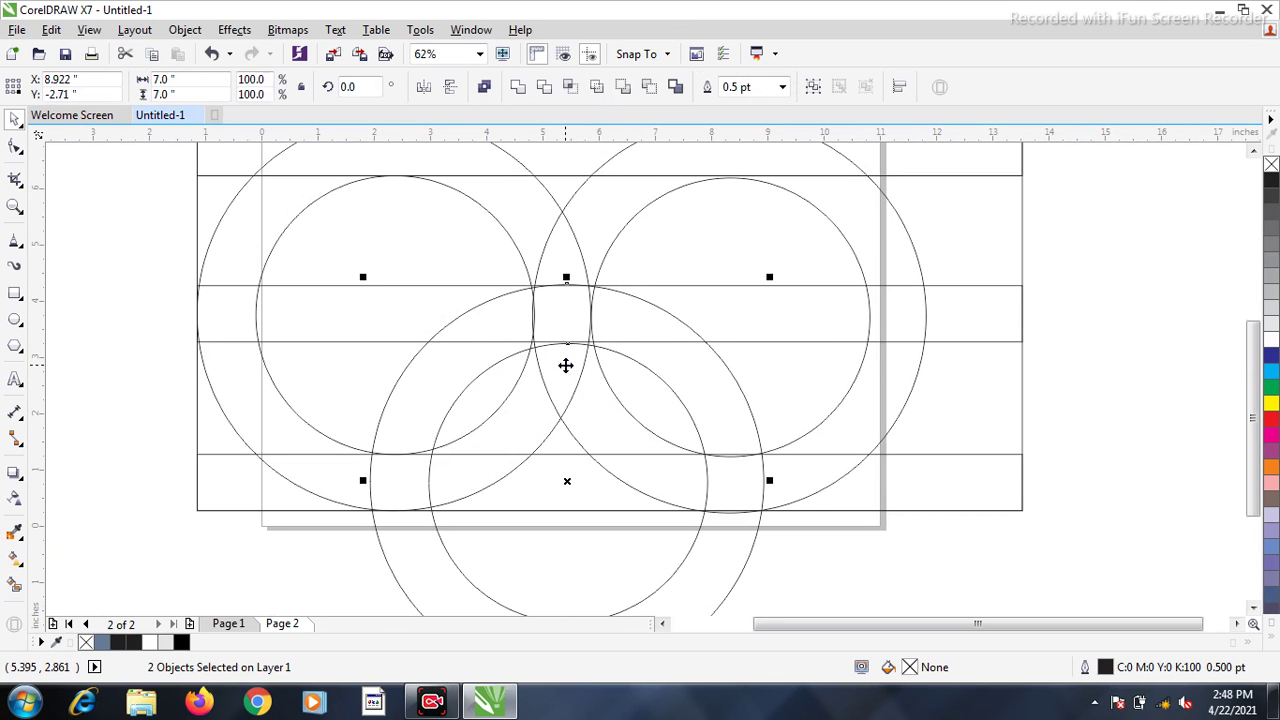
{"action": "scroll", "coordinate": [566, 362], "scroll_direction": "down", "scroll_amount": 1}
- Create a 1-inch-wide vertical strip from the large rectangle and centre it horizontally on the left inner circle
{"action": "left_click", "coordinate": [799, 345]}
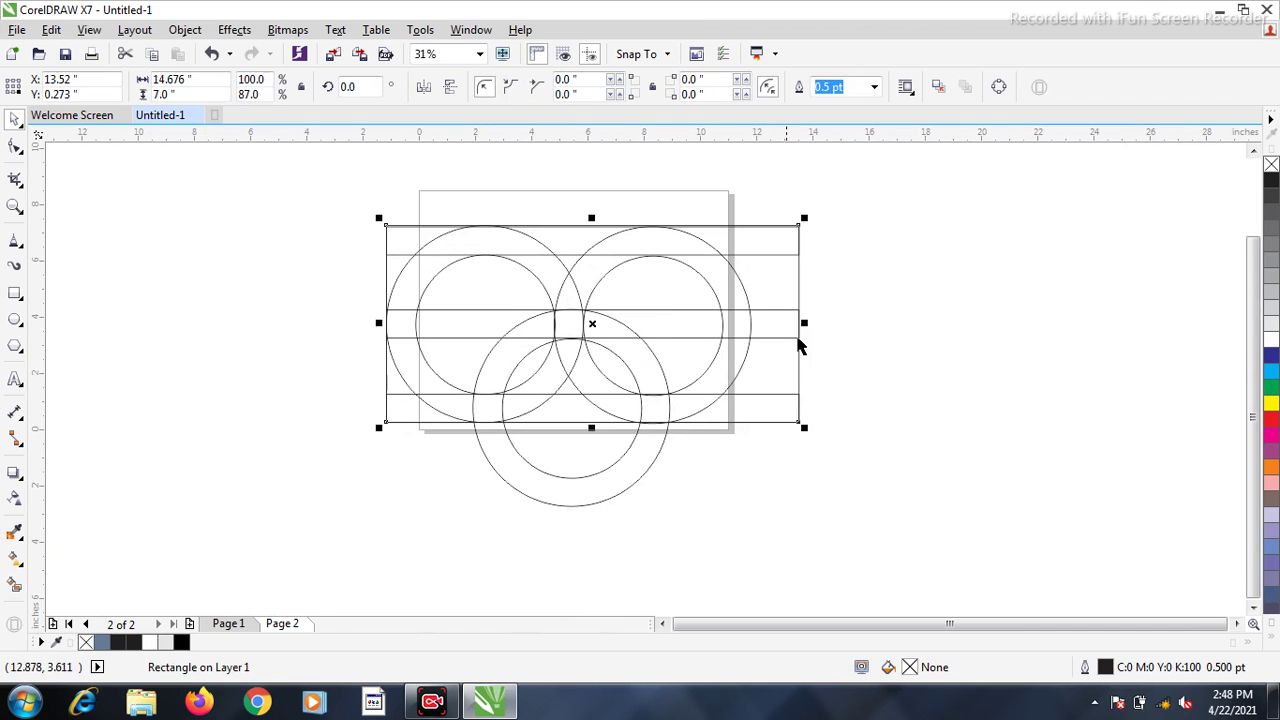
{"action": "left_click_drag", "start_coordinate": [807, 322], "coordinate": [418, 356]}
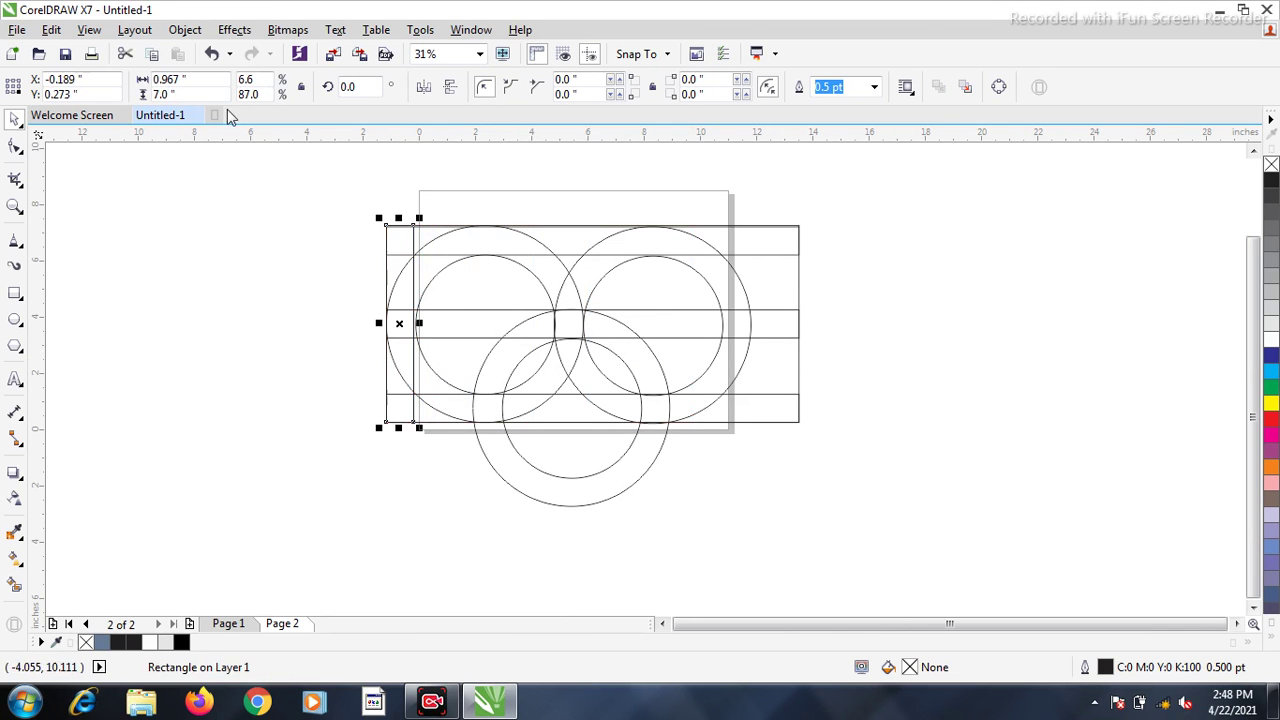
{"action": "left_click", "coordinate": [206, 86]}
{"action": "type", "text": "1"}
{"action": "key", "text": "Return"}
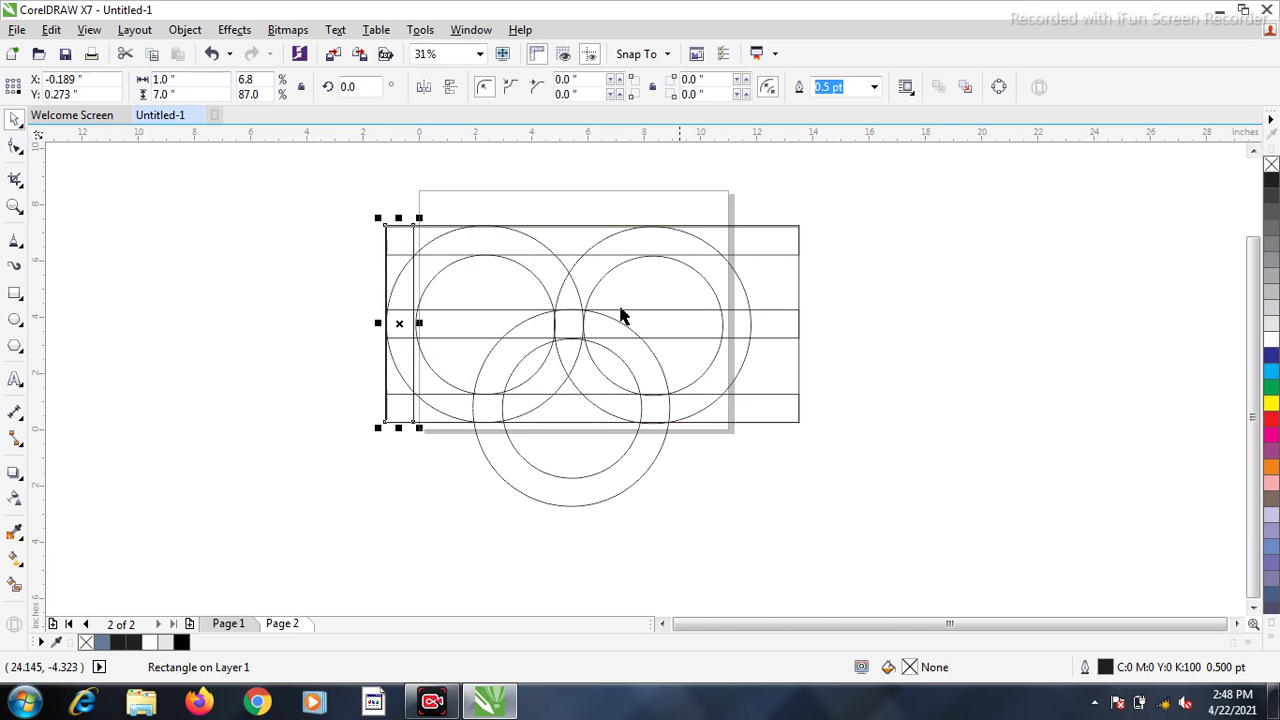
{"action": "left_click", "coordinate": [520, 282], "text": "shift"}
{"action": "key", "text": "c"}
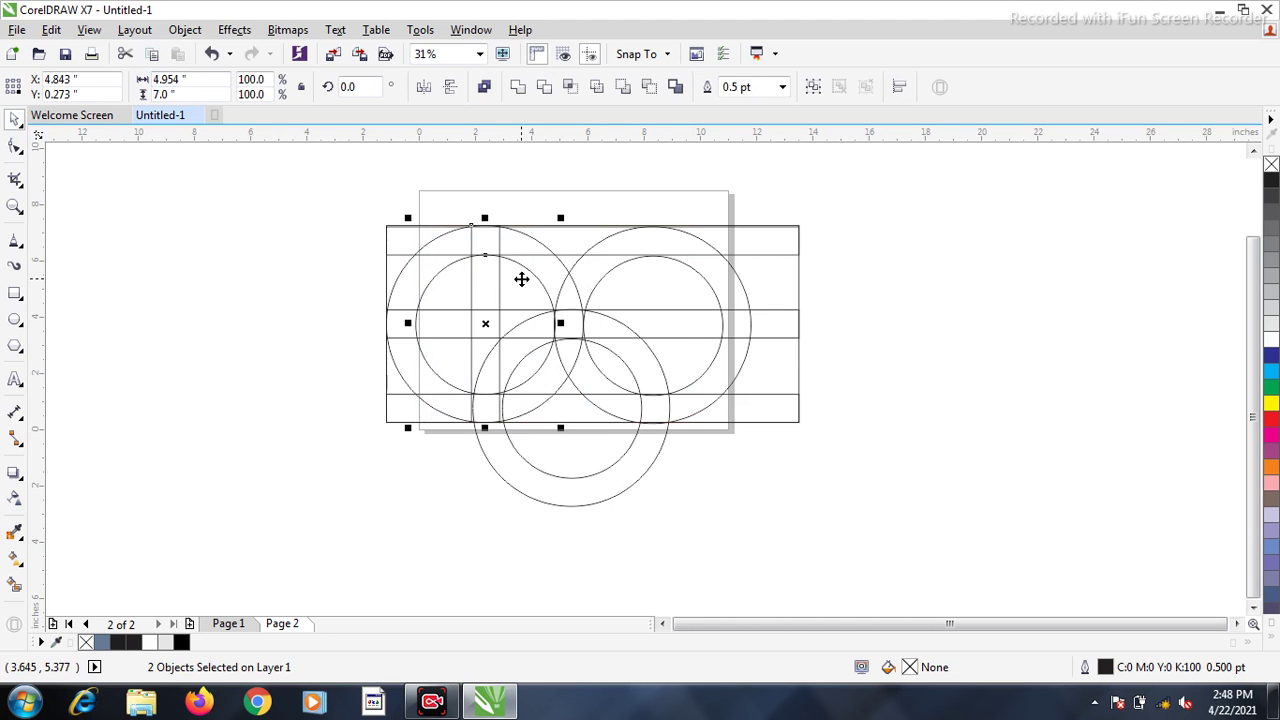
{"action": "left_click", "coordinate": [345, 330]}
- Duplicate the vertical strip onto the right circle pair and centre it horizontally on the right inner circle
{"action": "left_click", "coordinate": [471, 286]}
{"action": "left_click_drag", "start_coordinate": [485, 325], "coordinate": [654, 327]}
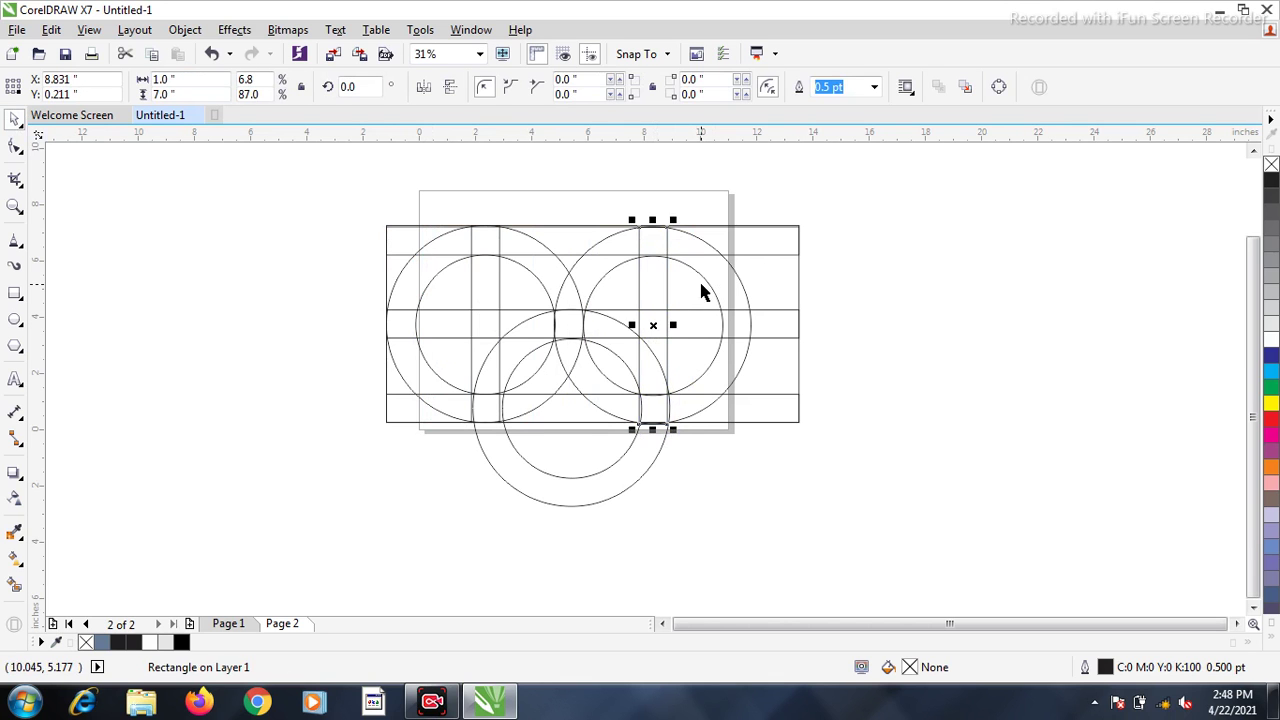
{"action": "left_click", "coordinate": [701, 285], "text": "shift"}
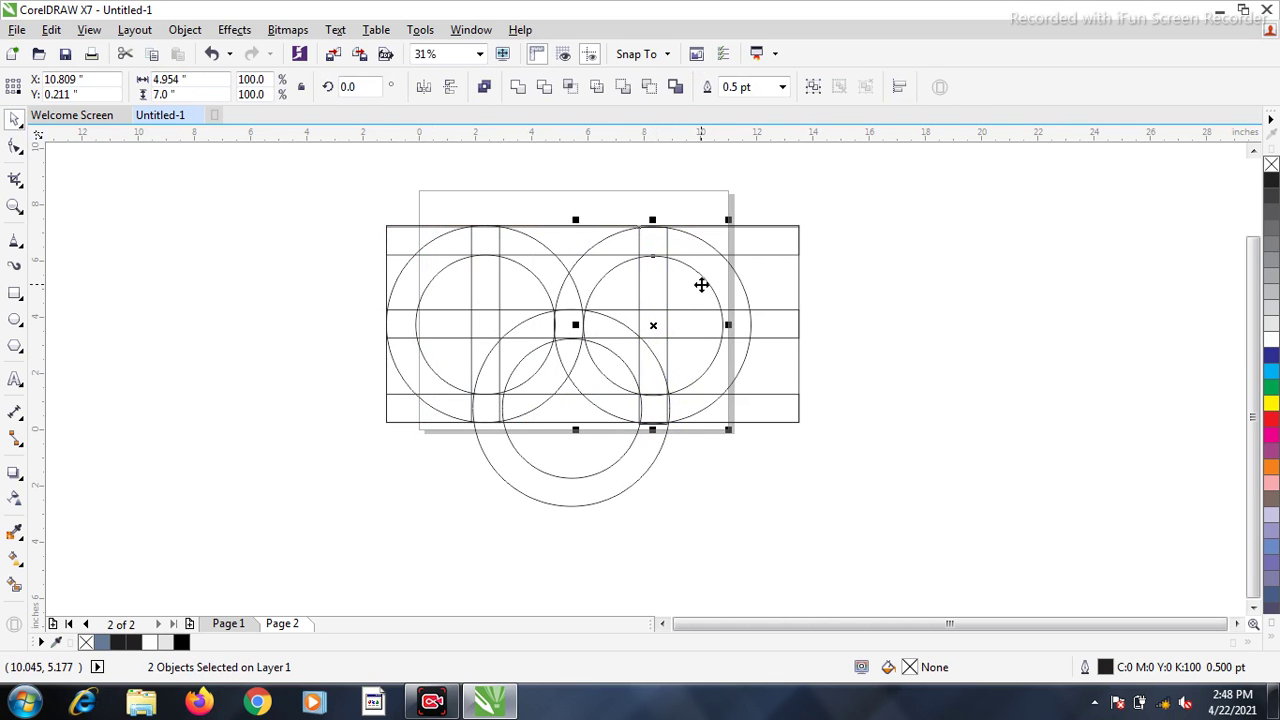
{"action": "left_click", "coordinate": [891, 268]}
- Create another 1-inch-wide, full-height vertical strip from the large rectangle at its left edge
{"action": "left_click", "coordinate": [801, 313]}
{"action": "left_click_drag", "start_coordinate": [806, 322], "coordinate": [423, 325]}
{"action": "scroll", "coordinate": [423, 326], "scroll_direction": "up", "scroll_amount": 3}
{"action": "left_click", "coordinate": [215, 80]}
{"action": "type", "text": "1"}
{"action": "key", "text": "Return"}
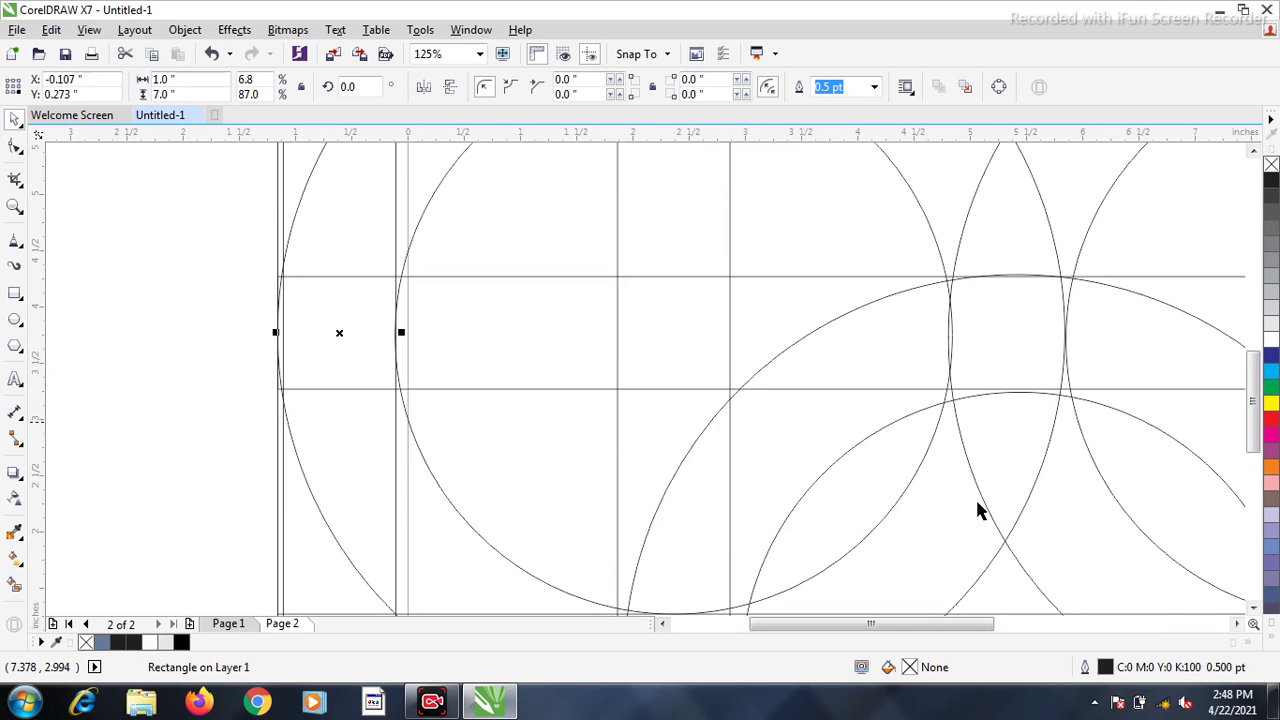
{"action": "scroll", "coordinate": [837, 449], "scroll_direction": "down", "scroll_amount": 3}
- Lengthen the new left-edge strip and rotate it into a diagonal running from the rectangle's lower-left corner up between the circle pairs
{"action": "left_click_drag", "start_coordinate": [680, 297], "coordinate": [682, 200]}
{"action": "left_click", "coordinate": [686, 222]}
{"action": "left_click_drag", "start_coordinate": [681, 351], "coordinate": [667, 502]}
{"action": "left_click_drag", "start_coordinate": [703, 195], "coordinate": [876, 324]}
{"action": "left_click", "coordinate": [203, 201]}
- Smart-fill the square where the left vertical strip crosses the upper strip with blue-grey (C:40 M:20 Y:0 K:40)
{"action": "scroll", "coordinate": [1000, 550], "scroll_direction": "up", "scroll_amount": 1}
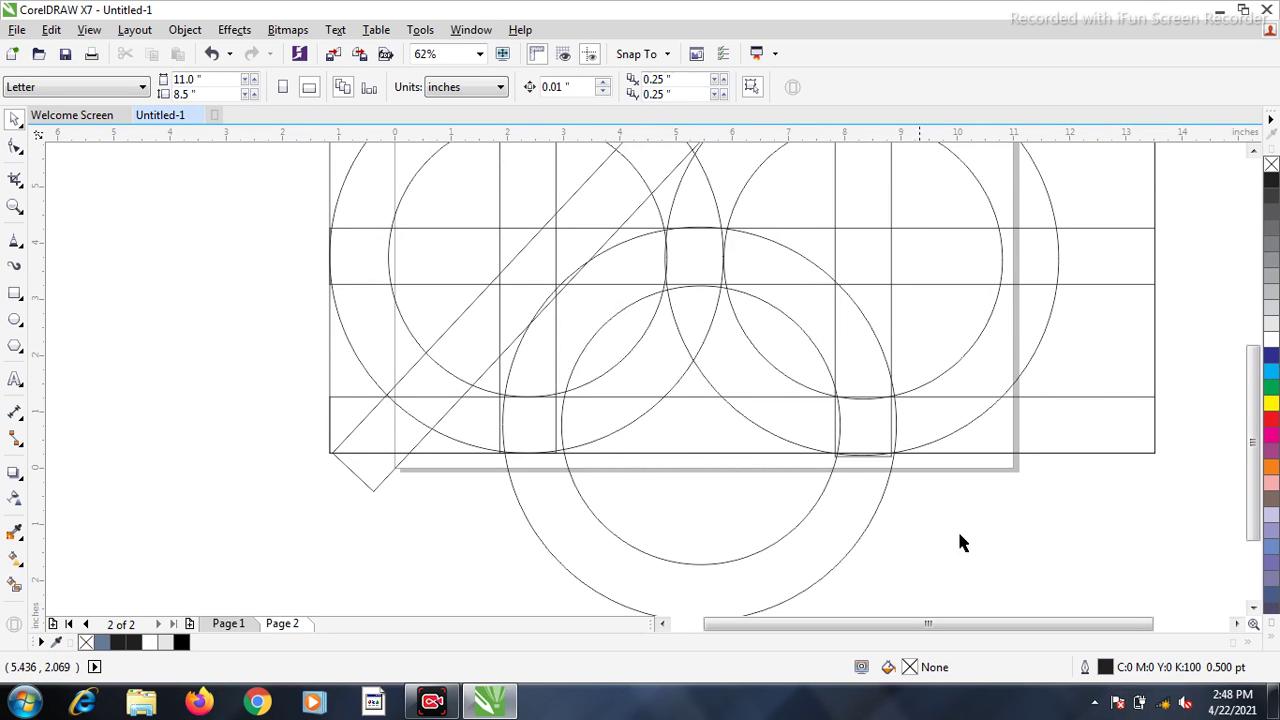
{"action": "scroll", "coordinate": [840, 377], "scroll_direction": "down", "scroll_amount": 1}
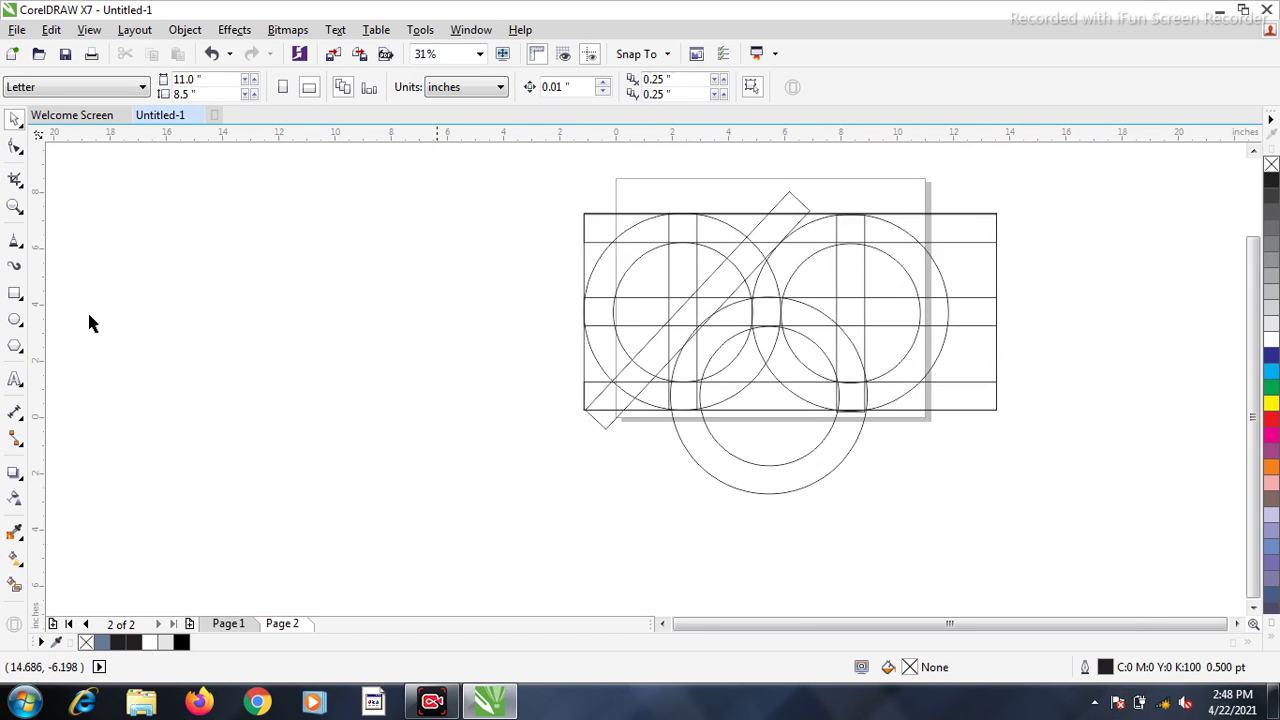
{"action": "left_click", "coordinate": [671, 232]}
{"action": "scroll", "coordinate": [673, 230], "scroll_direction": "up", "scroll_amount": 3}
{"action": "scroll", "coordinate": [675, 230], "scroll_direction": "down", "scroll_amount": 2}
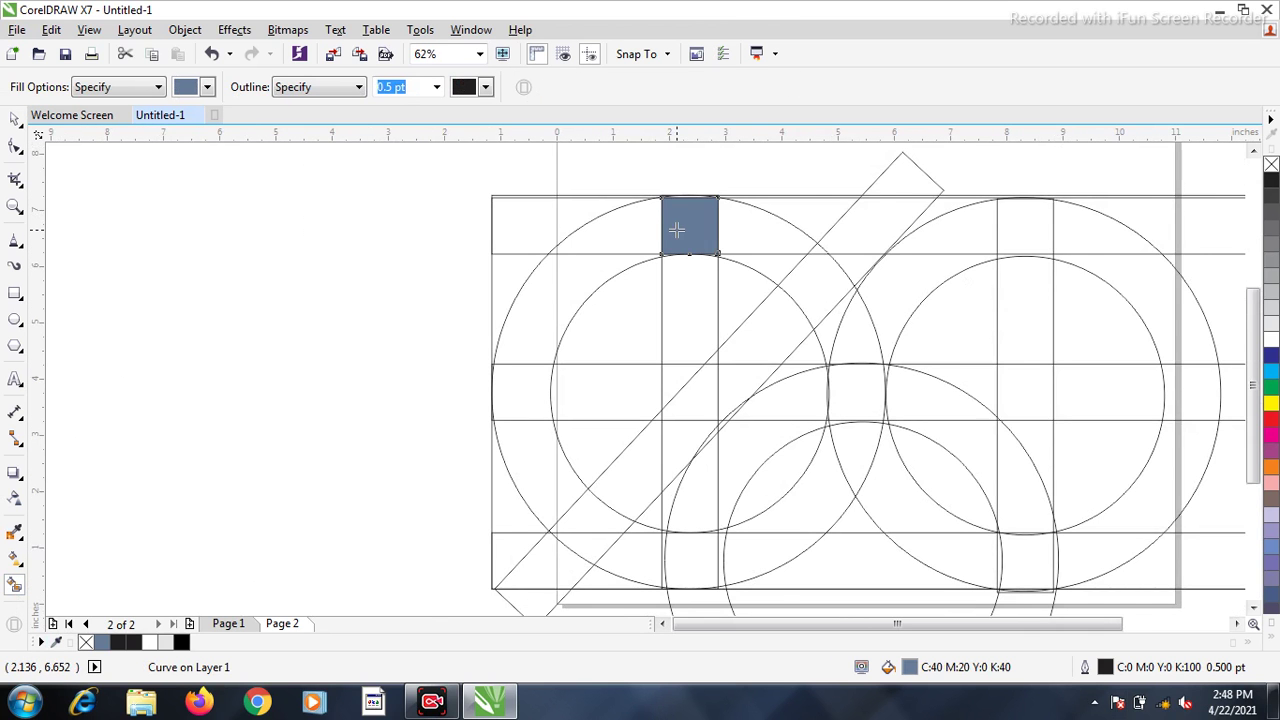
{"action": "scroll", "coordinate": [676, 230], "scroll_direction": "up", "scroll_amount": 1}
{"action": "scroll", "coordinate": [693, 230], "scroll_direction": "down", "scroll_amount": 1}
{"action": "scroll", "coordinate": [700, 205], "scroll_direction": "up", "scroll_amount": 2}
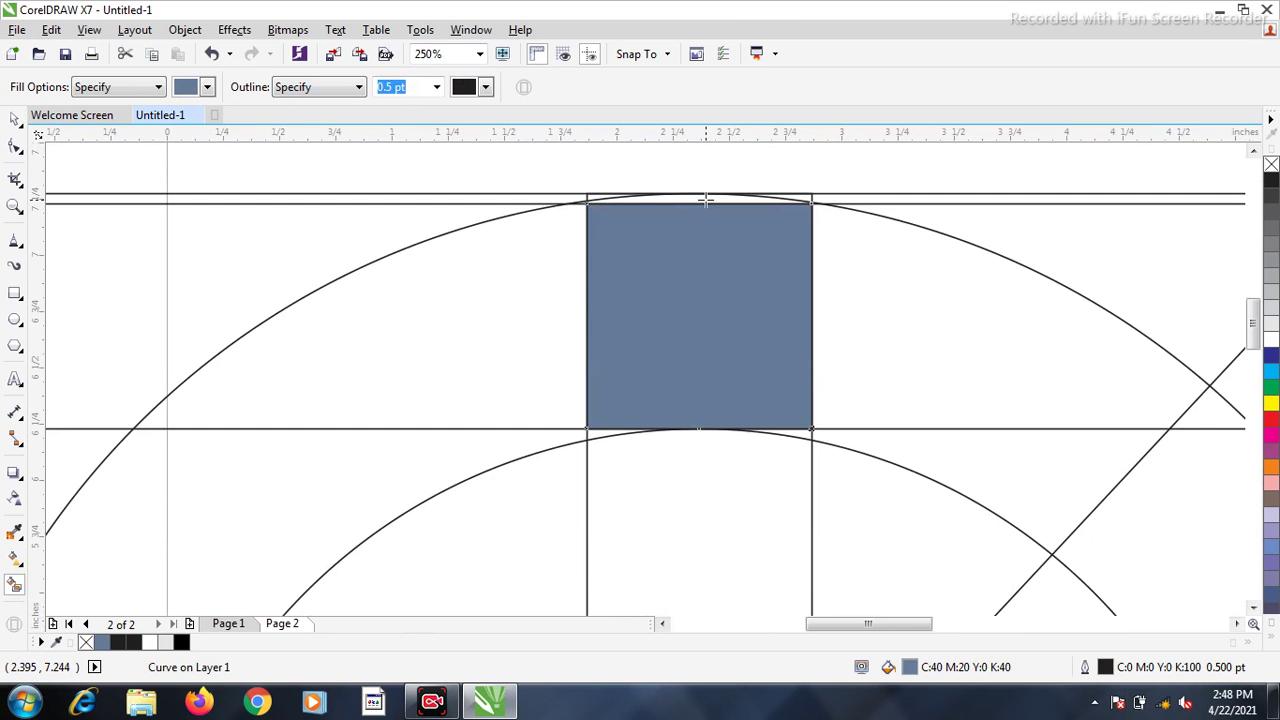
- Smart-fill the left ring's upper segment between the vertical and diagonal strips, including the slivers along the inner circle
{"action": "left_click", "coordinate": [896, 303]}
{"action": "scroll", "coordinate": [780, 259], "scroll_direction": "down", "scroll_amount": 1}
{"action": "left_click", "coordinate": [877, 365]}
{"action": "scroll", "coordinate": [764, 339], "scroll_direction": "up", "scroll_amount": 2}
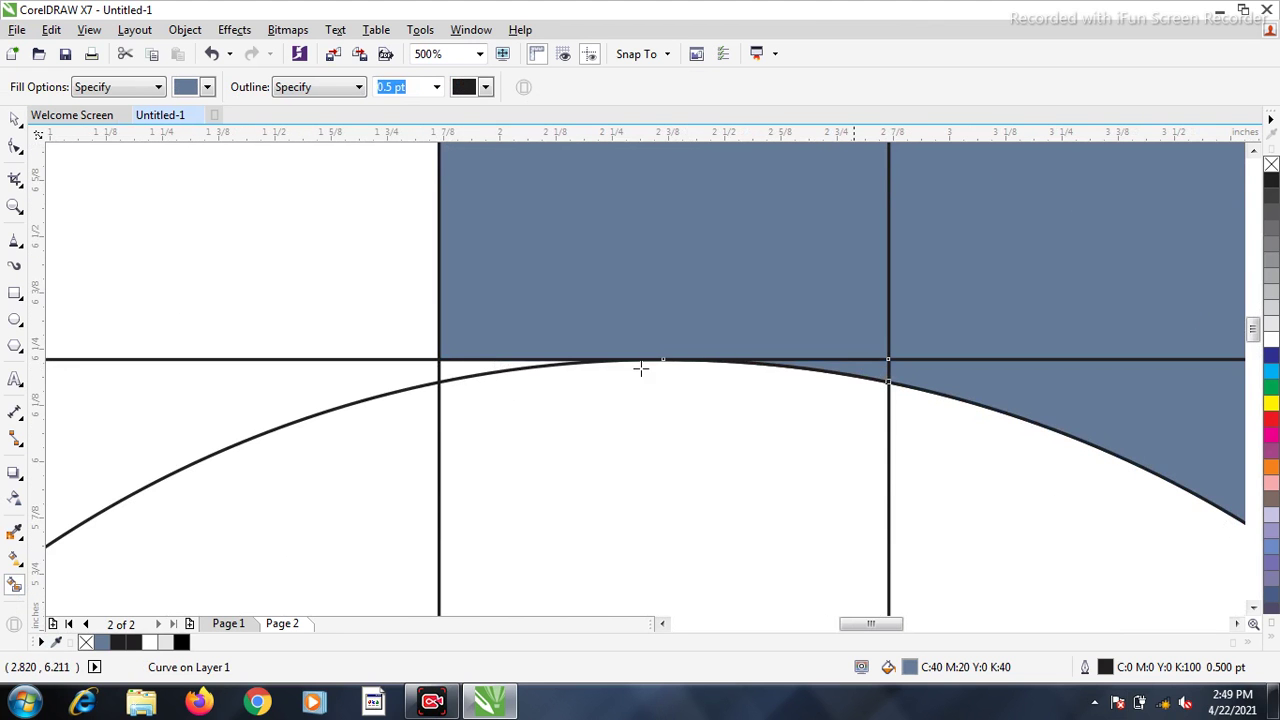
{"action": "left_click", "coordinate": [462, 371]}
{"action": "scroll", "coordinate": [586, 330], "scroll_direction": "down", "scroll_amount": 2}
- Smart-fill the left vertical strip from the slivers at the inner circle's top down into the middle horizontal strip
{"action": "left_click", "coordinate": [589, 363]}
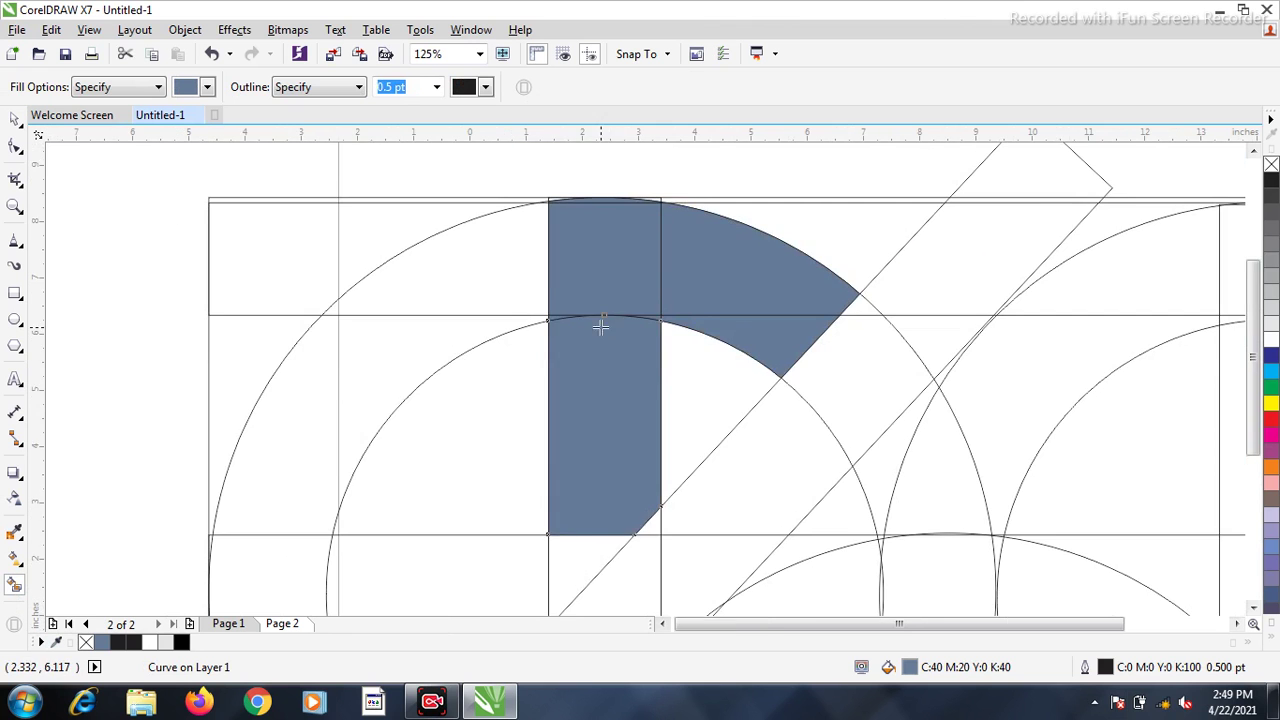
{"action": "scroll", "coordinate": [634, 420], "scroll_direction": "down", "scroll_amount": 1}
{"action": "scroll", "coordinate": [634, 420], "scroll_direction": "up", "scroll_amount": 1}
{"action": "left_click", "coordinate": [537, 460]}
{"action": "left_click", "coordinate": [580, 517]}
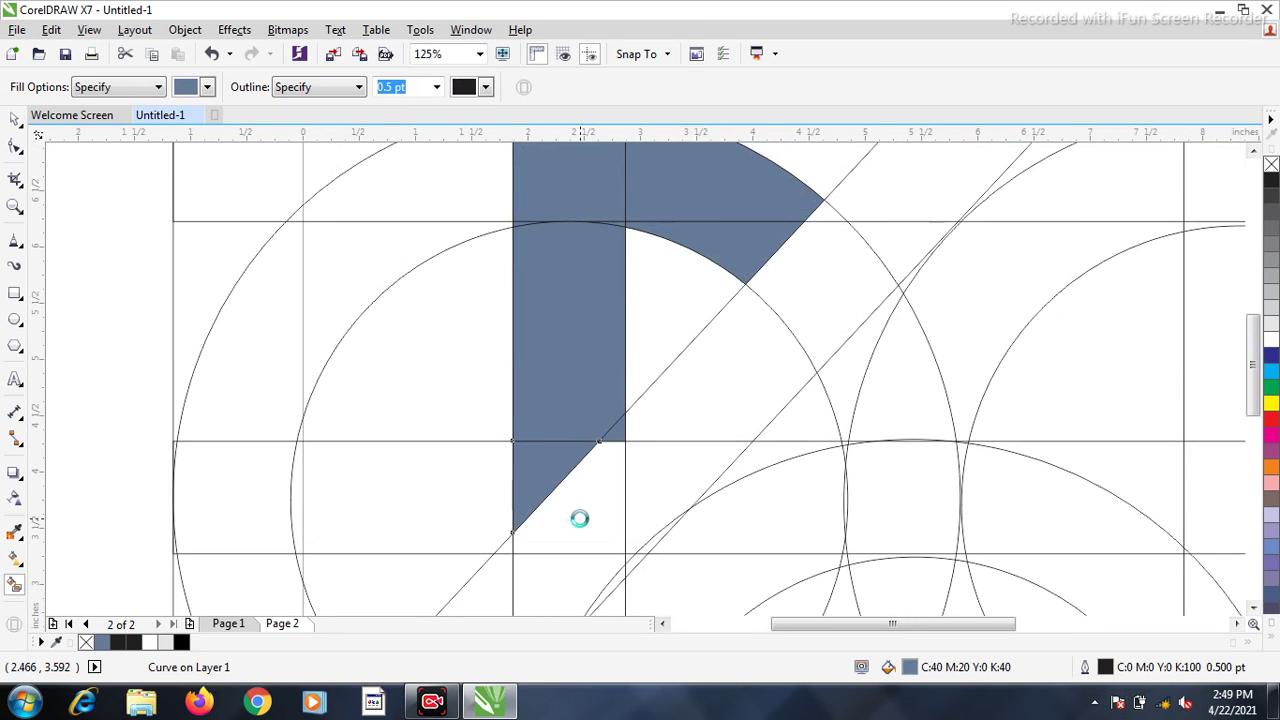
- Smart-fill the left vertical strip's remaining areas from the middle horizontal strip down to the inner circle's lower edge
{"action": "scroll", "coordinate": [620, 367], "scroll_direction": "down", "scroll_amount": 1}
{"action": "scroll", "coordinate": [597, 486], "scroll_direction": "up", "scroll_amount": 2}
{"action": "left_click", "coordinate": [593, 430]}
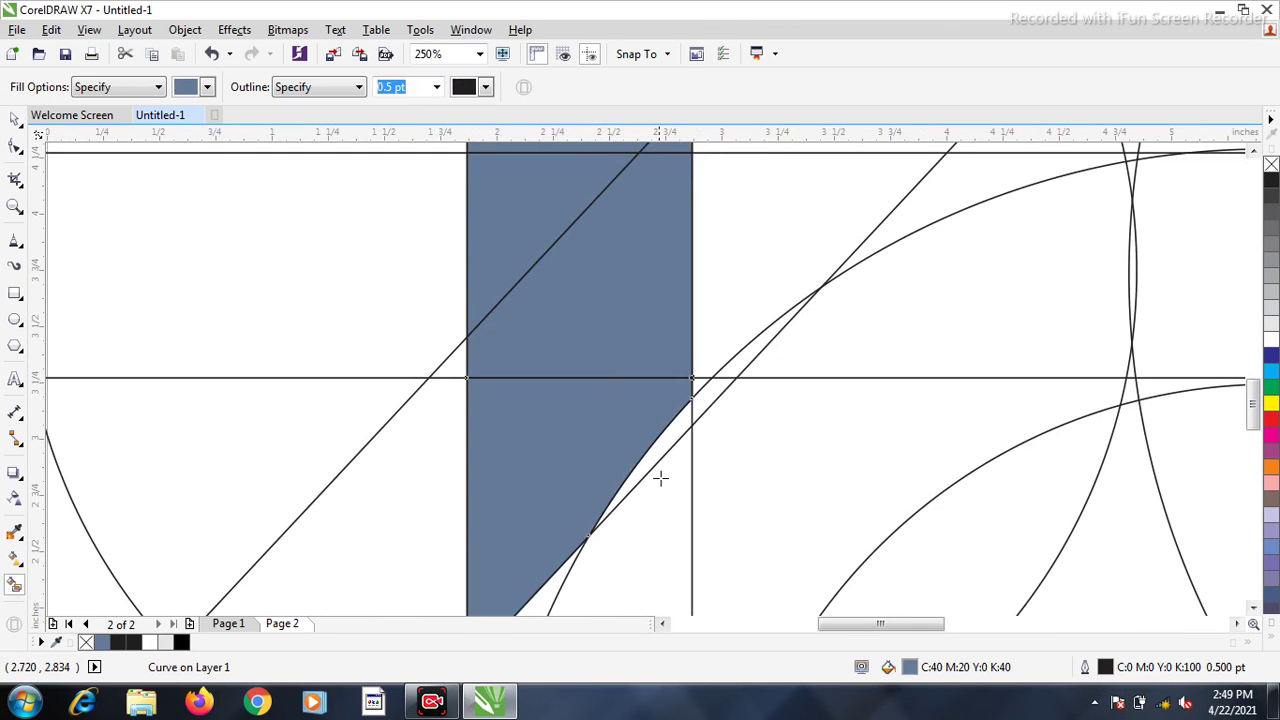
{"action": "left_click", "coordinate": [655, 456]}
{"action": "scroll", "coordinate": [634, 346], "scroll_direction": "down", "scroll_amount": 1}
{"action": "left_click", "coordinate": [565, 524]}
{"action": "left_click", "coordinate": [608, 514]}
- Smart-fill the square where the left vertical strip crosses the lower strip, including the slivers below the inner circle
{"action": "scroll", "coordinate": [645, 390], "scroll_direction": "down", "scroll_amount": 1}
{"action": "scroll", "coordinate": [651, 466], "scroll_direction": "up", "scroll_amount": 1}
{"action": "scroll", "coordinate": [623, 414], "scroll_direction": "up", "scroll_amount": 1}
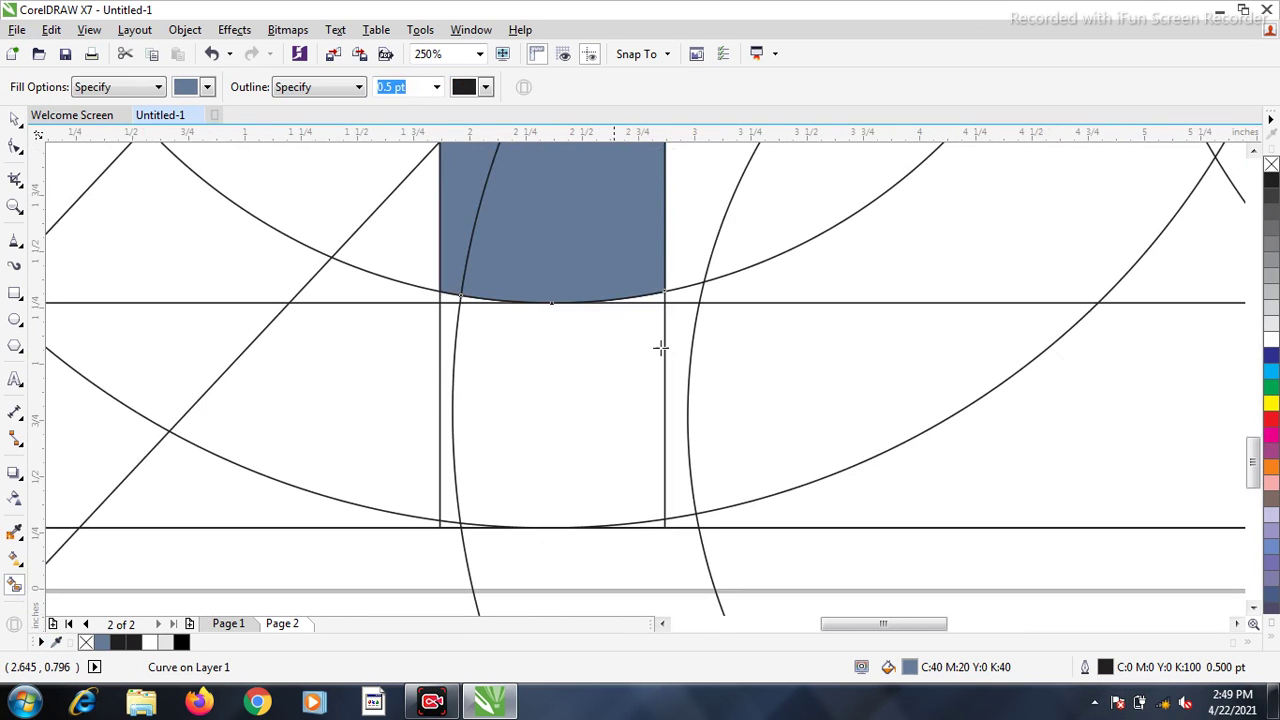
{"action": "left_click", "coordinate": [657, 297]}
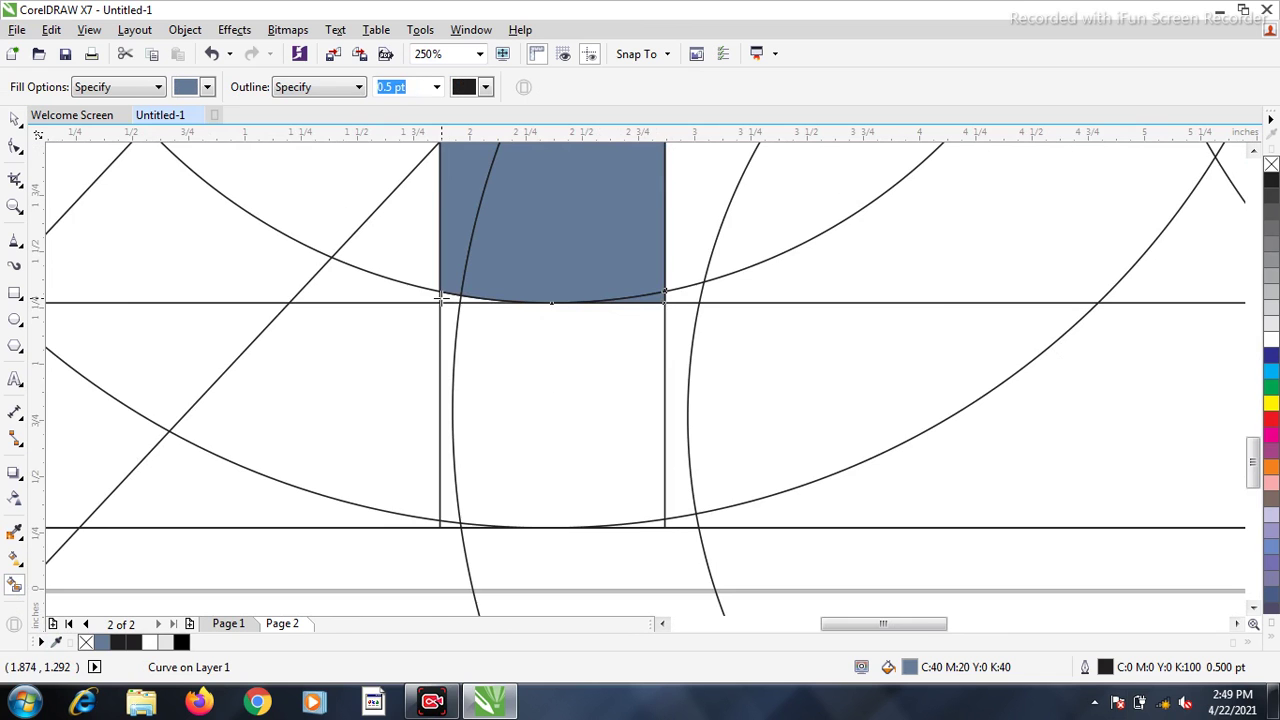
{"action": "scroll", "coordinate": [447, 297], "scroll_direction": "up", "scroll_amount": 1}
{"action": "left_click", "coordinate": [465, 295]}
{"action": "scroll", "coordinate": [501, 290], "scroll_direction": "down", "scroll_amount": 1}
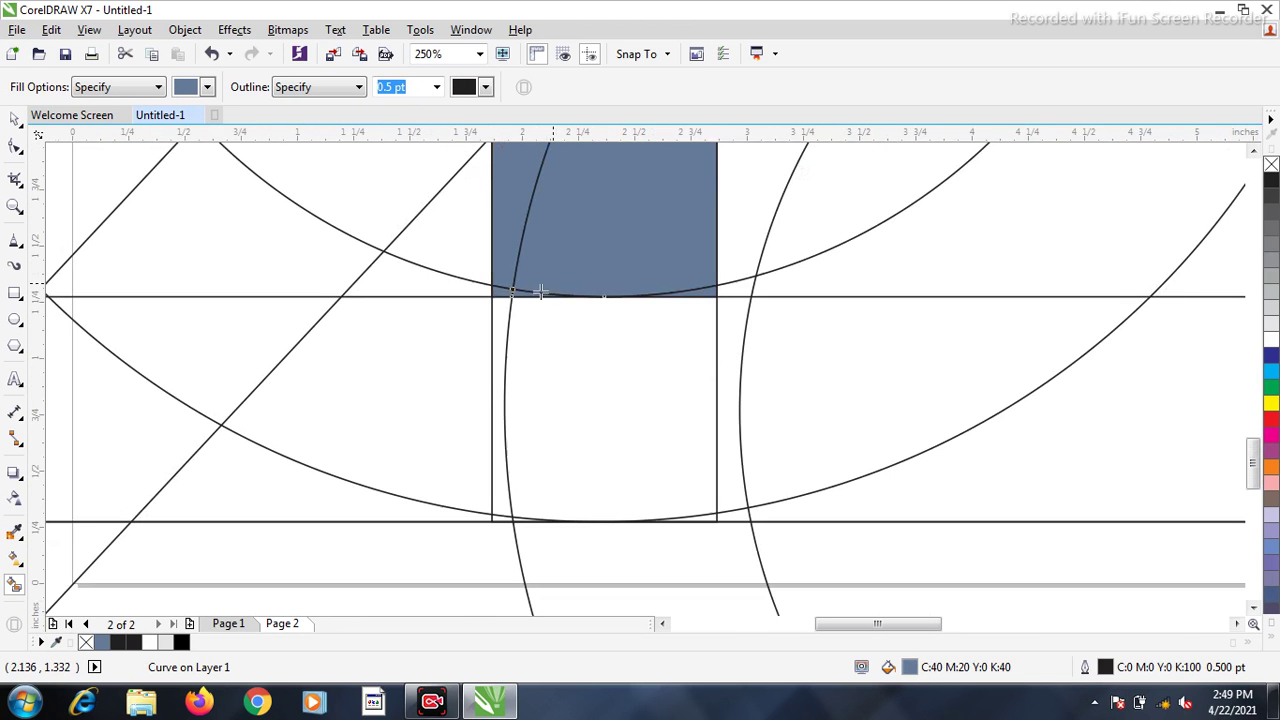
{"action": "left_click", "coordinate": [503, 320]}
{"action": "left_click", "coordinate": [603, 409]}
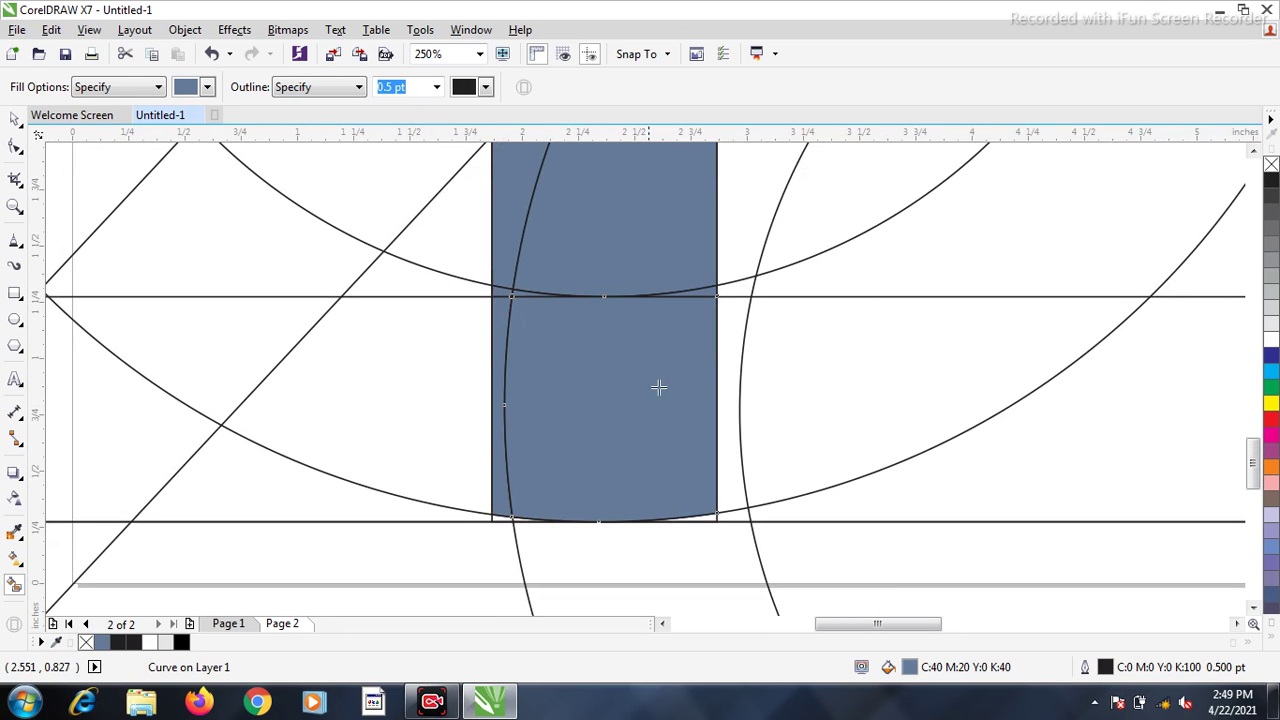
- Smart-fill the left ring's lower segment from the vertical strip up to the middle horizontal strip, slivers included
{"action": "left_click", "coordinate": [733, 340]}
{"action": "left_click", "coordinate": [742, 291]}
{"action": "scroll", "coordinate": [586, 400], "scroll_direction": "down", "scroll_amount": 1}
{"action": "left_click", "coordinate": [731, 403]}
{"action": "left_click", "coordinate": [820, 321]}
{"action": "scroll", "coordinate": [820, 321], "scroll_direction": "down", "scroll_amount": 1}
{"action": "scroll", "coordinate": [743, 374], "scroll_direction": "up", "scroll_amount": 1}
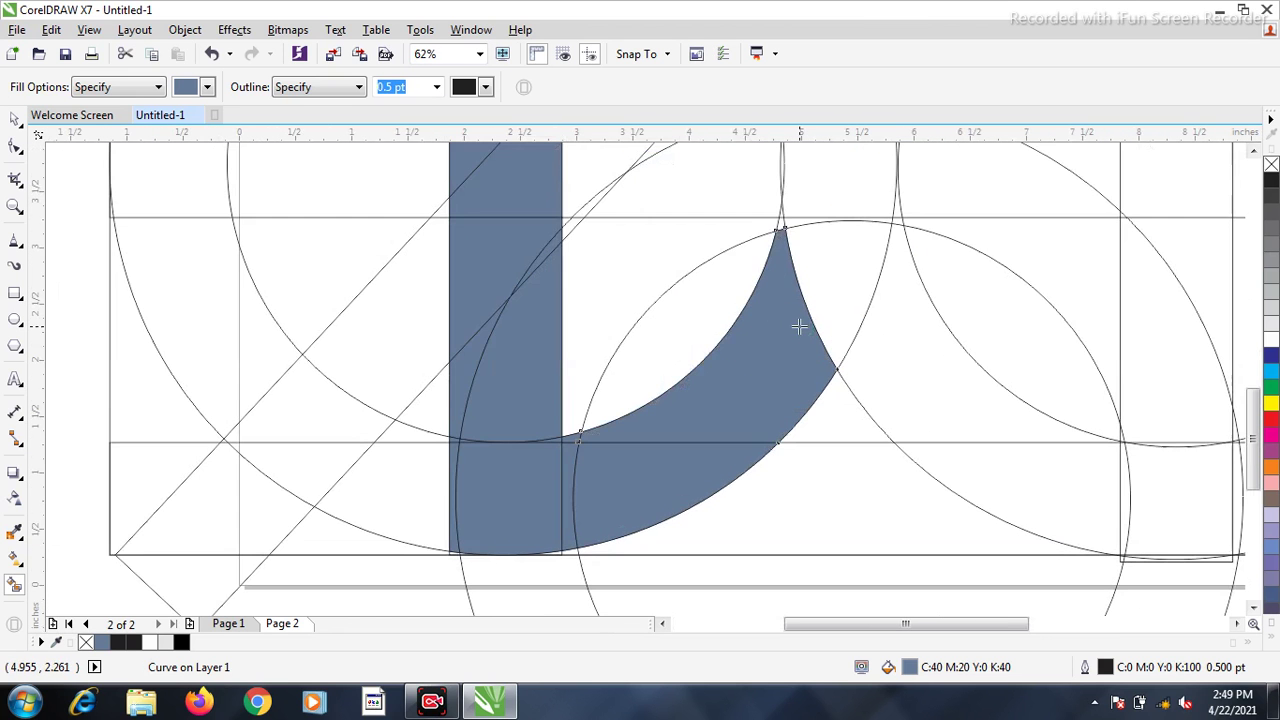
{"action": "left_click", "coordinate": [829, 274]}
{"action": "scroll", "coordinate": [885, 180], "scroll_direction": "up", "scroll_amount": 1}
{"action": "left_click", "coordinate": [688, 262]}
{"action": "left_click", "coordinate": [675, 266]}
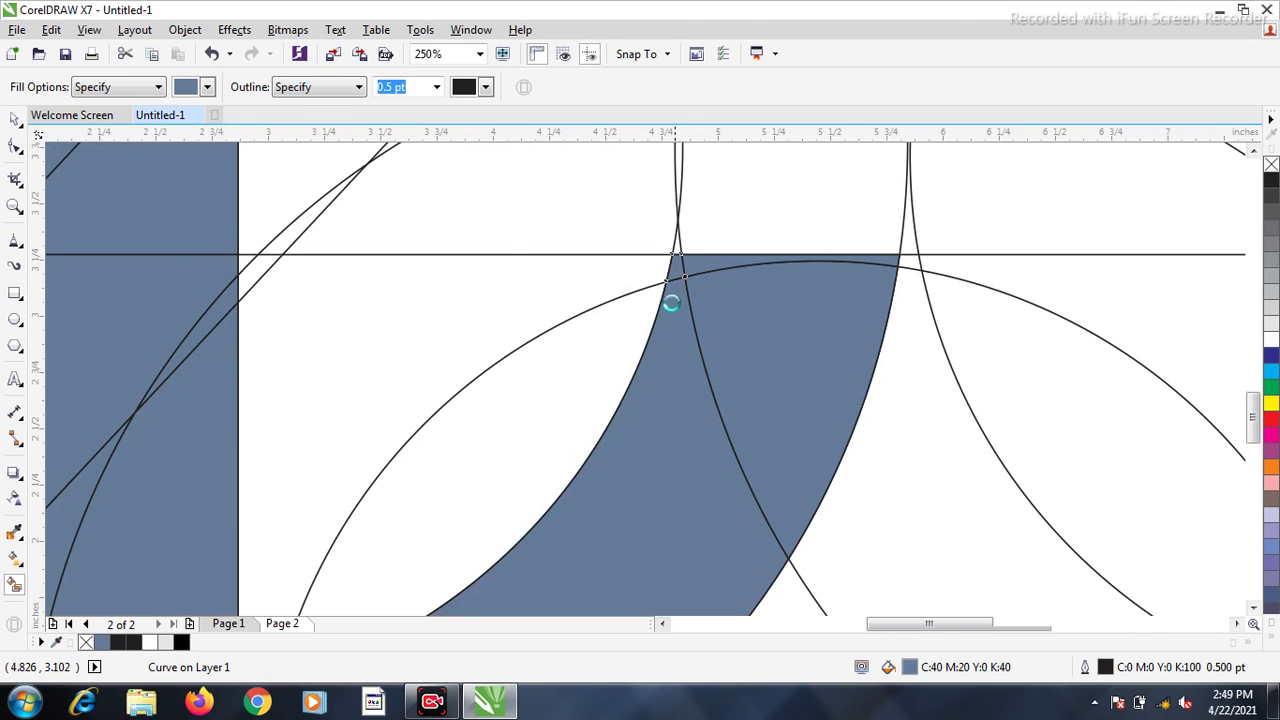
- Smart-fill the middle horizontal strip between the diagonal strip and the left ring, including the small pieces at the circle crossings
{"action": "scroll", "coordinate": [677, 291], "scroll_direction": "down", "scroll_amount": 2}
{"action": "scroll", "coordinate": [657, 240], "scroll_direction": "up", "scroll_amount": 1}
{"action": "left_click", "coordinate": [684, 231]}
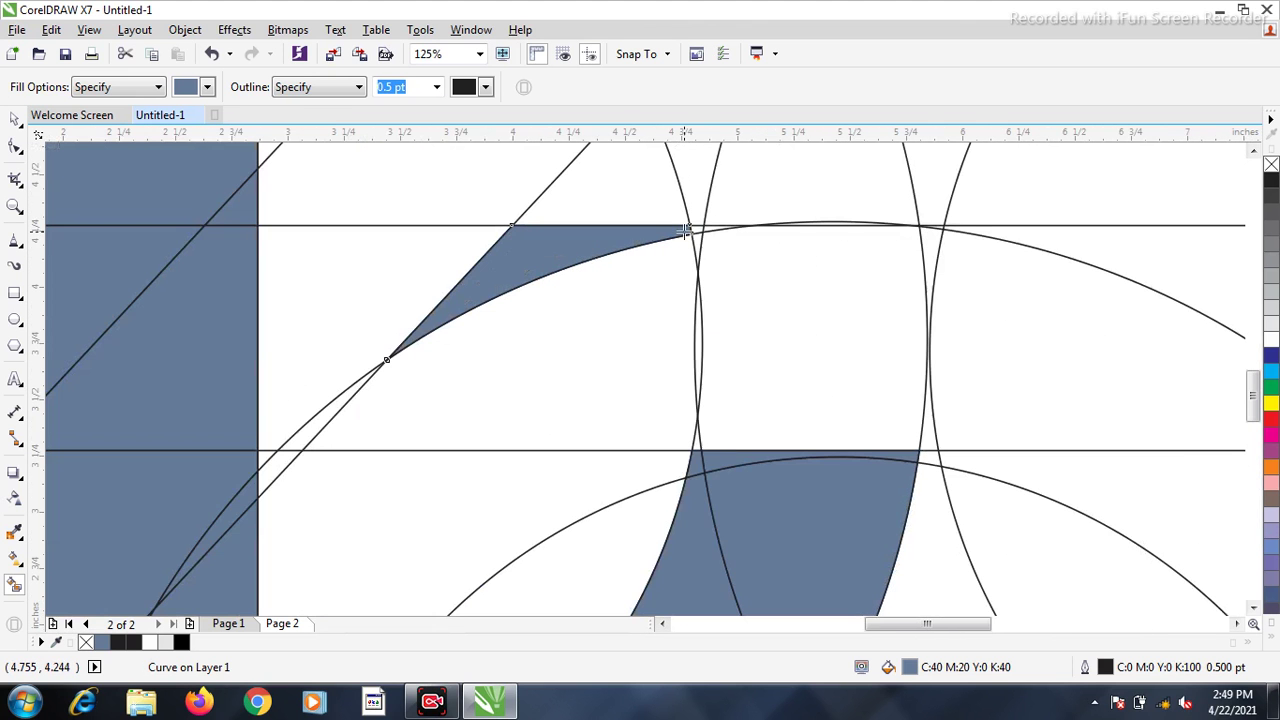
{"action": "left_click", "coordinate": [626, 289]}
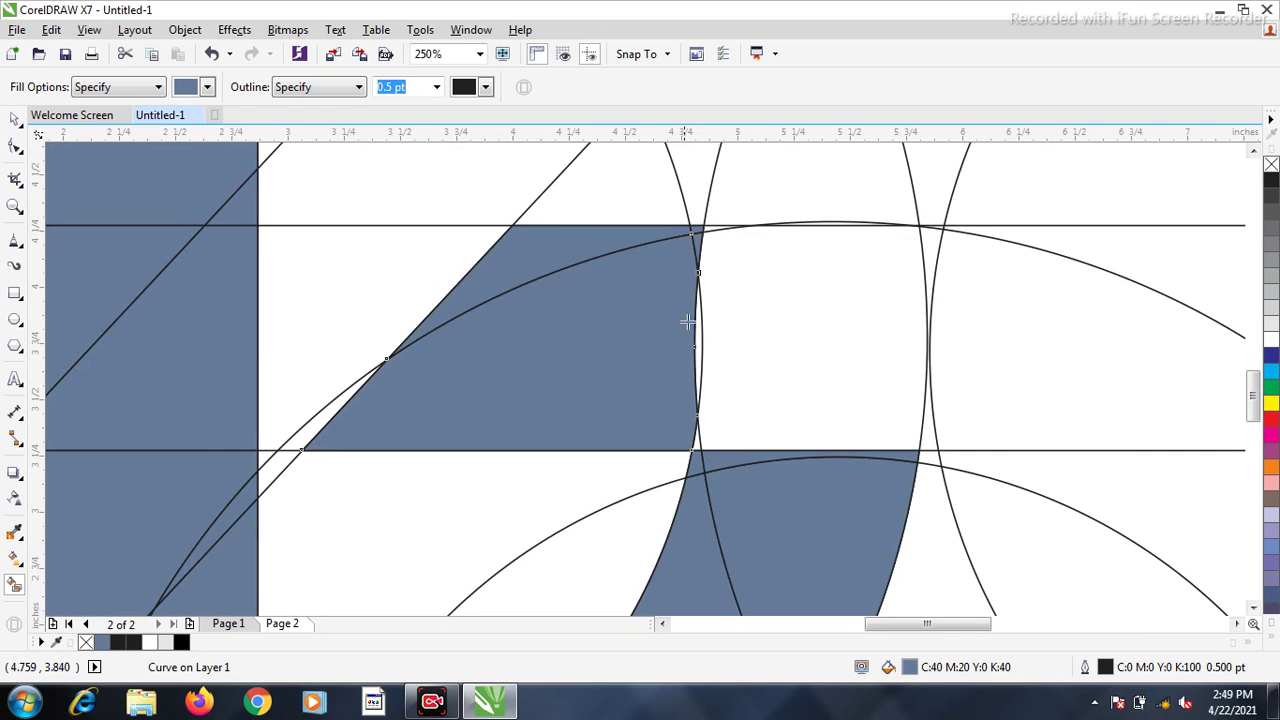
{"action": "scroll", "coordinate": [709, 240], "scroll_direction": "up", "scroll_amount": 2}
{"action": "left_click", "coordinate": [709, 223]}
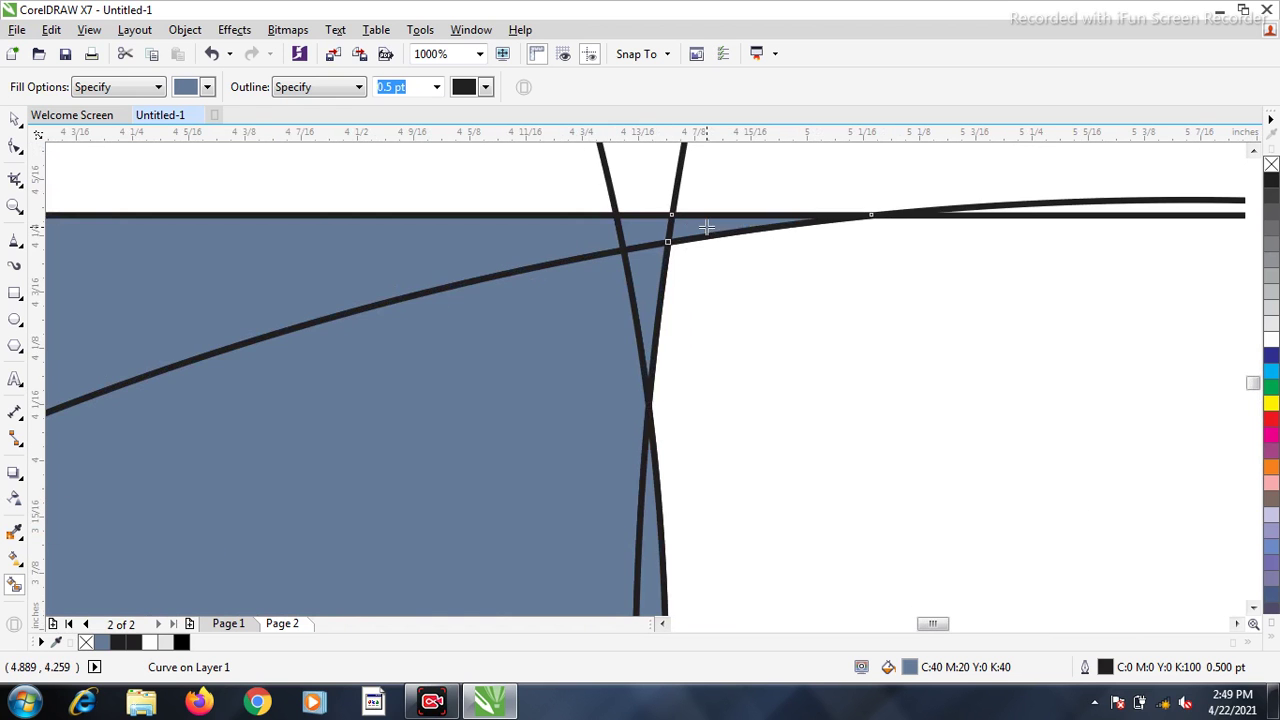
- Smart-fill the central crossing of the middle strip and the two upper rings, including the slivers around its edges
{"action": "scroll", "coordinate": [706, 226], "scroll_direction": "down", "scroll_amount": 2}
{"action": "scroll", "coordinate": [766, 277], "scroll_direction": "down", "scroll_amount": 3}
{"action": "left_click", "coordinate": [766, 243]}
{"action": "scroll", "coordinate": [743, 254], "scroll_direction": "up", "scroll_amount": 4}
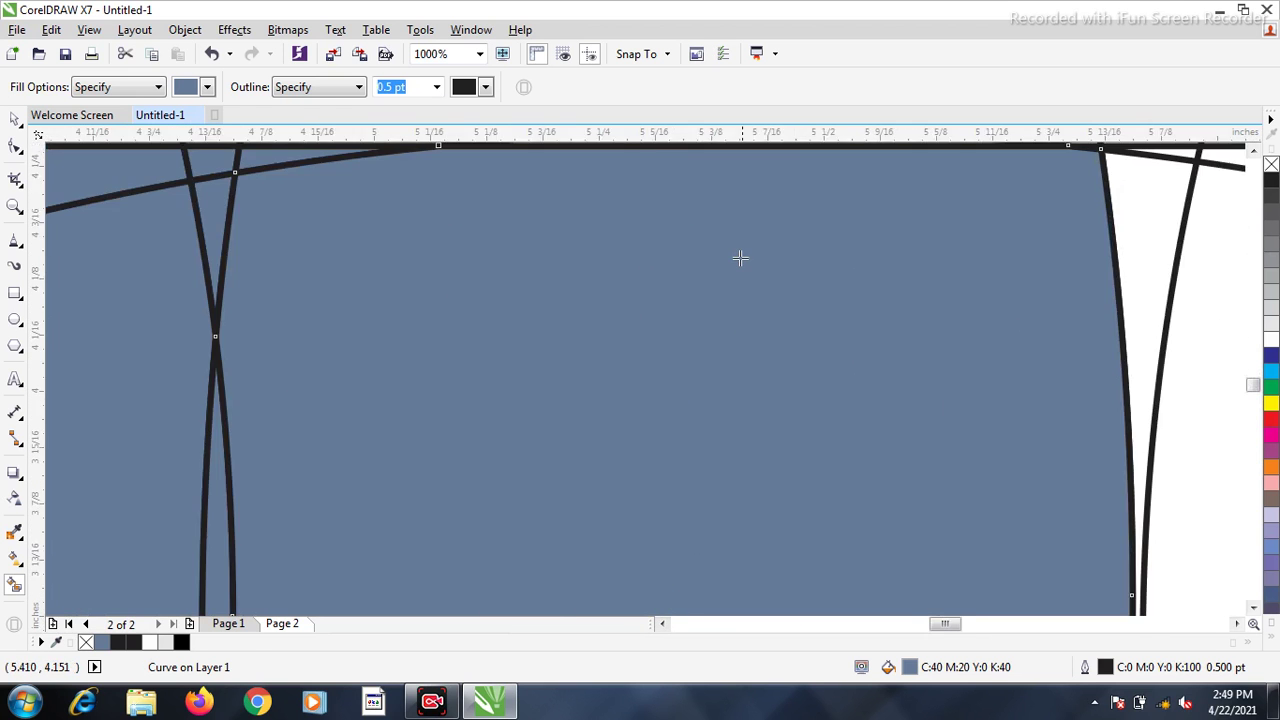
{"action": "scroll", "coordinate": [852, 229], "scroll_direction": "down", "scroll_amount": 2}
{"action": "left_click", "coordinate": [938, 239]}
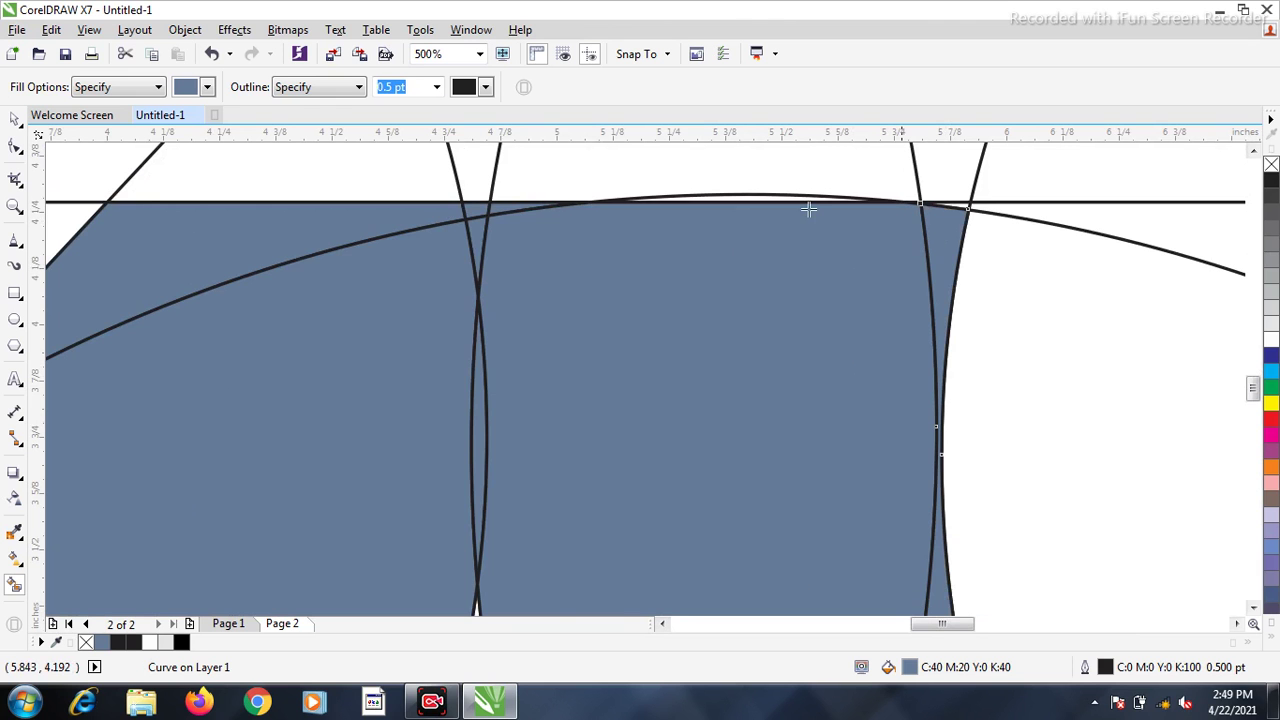
{"action": "left_click", "coordinate": [779, 197]}
{"action": "scroll", "coordinate": [774, 196], "scroll_direction": "down", "scroll_amount": 2}
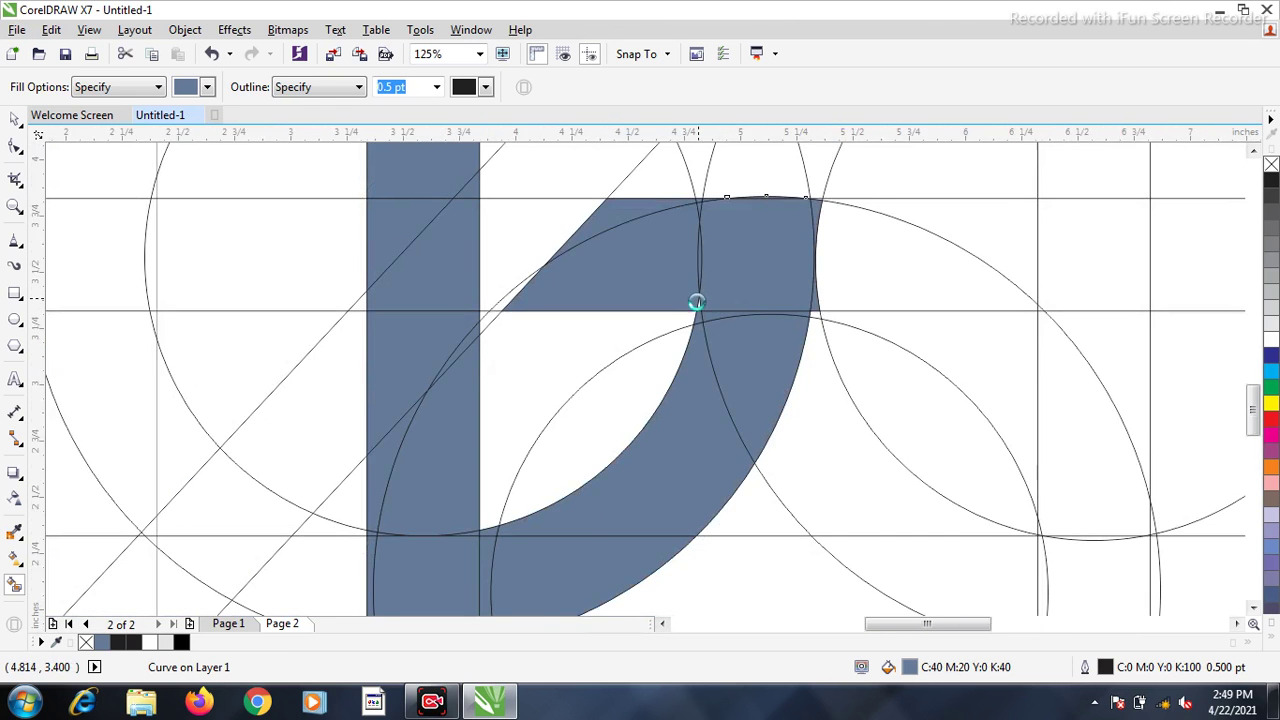
{"action": "scroll", "coordinate": [697, 307], "scroll_direction": "up", "scroll_amount": 2}
{"action": "left_click", "coordinate": [700, 330]}
{"action": "scroll", "coordinate": [700, 333], "scroll_direction": "down", "scroll_amount": 2}
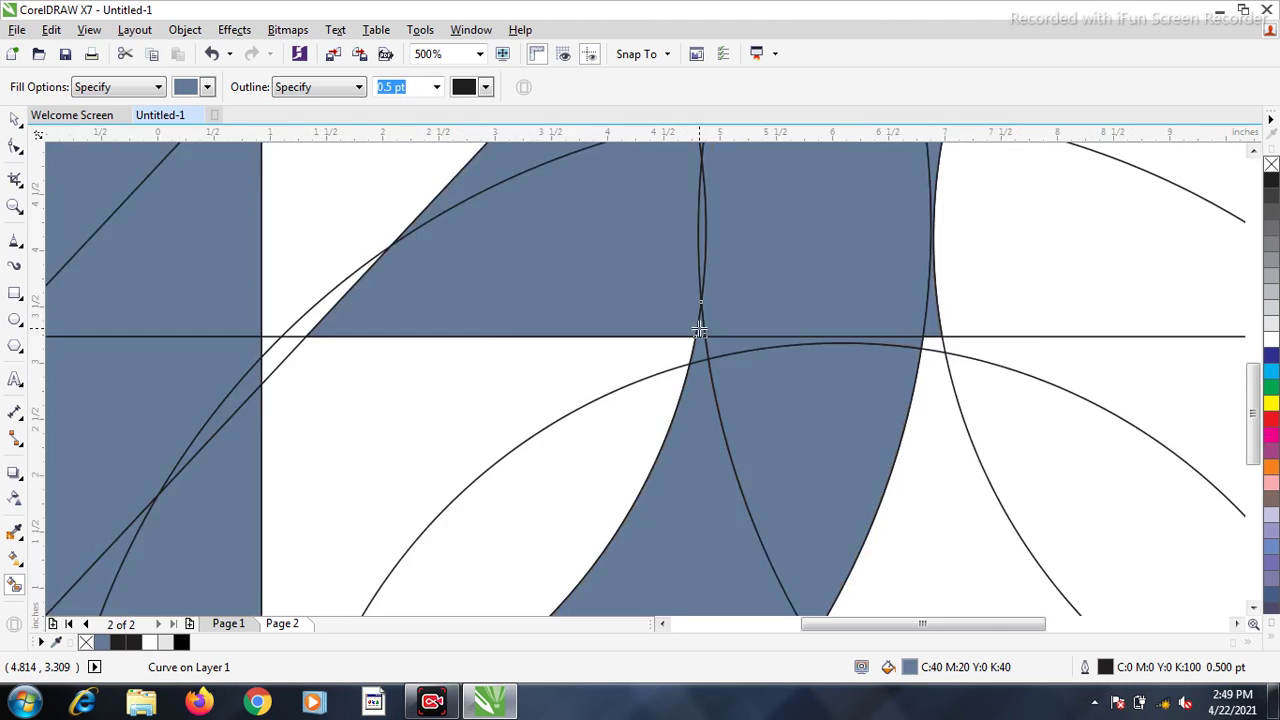
- Smart-fill the lower ring's arc from the central crossing to the right vertical strip
{"action": "left_click", "coordinate": [881, 280]}
{"action": "scroll", "coordinate": [822, 338], "scroll_direction": "up", "scroll_amount": 1}
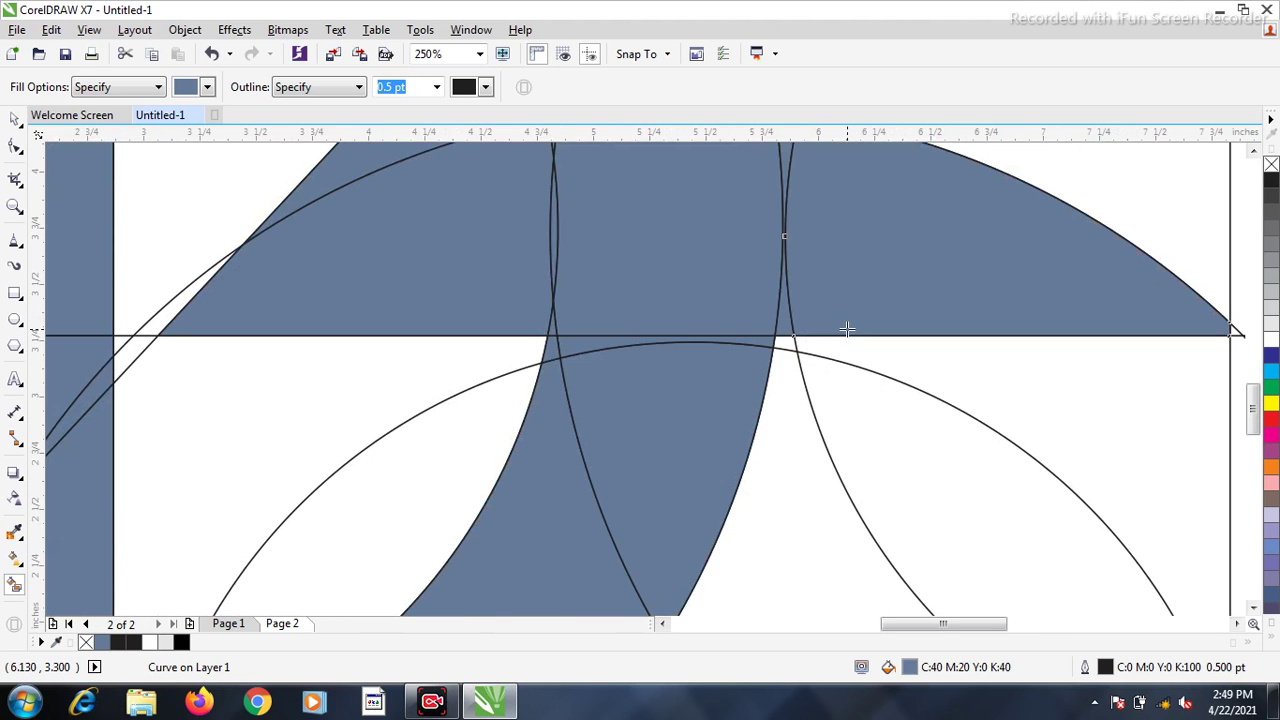
{"action": "scroll", "coordinate": [687, 289], "scroll_direction": "down", "scroll_amount": 1}
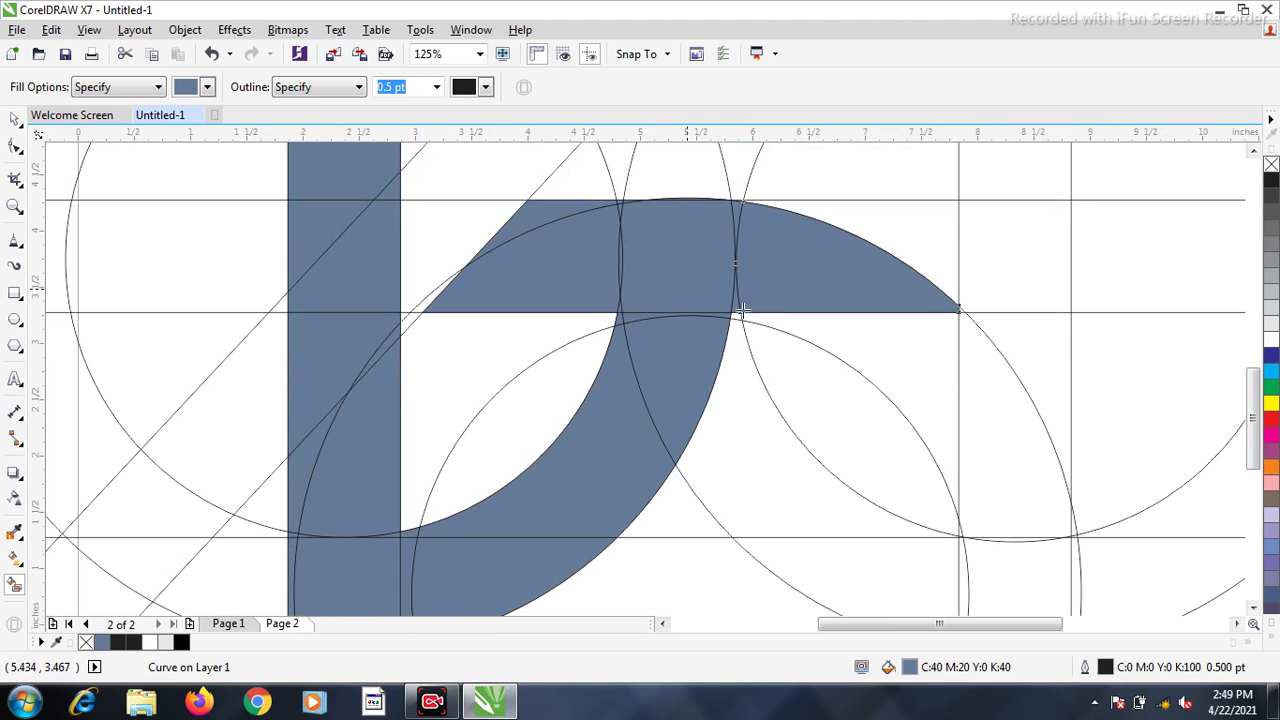
{"action": "left_click", "coordinate": [876, 344]}
{"action": "scroll", "coordinate": [823, 296], "scroll_direction": "down", "scroll_amount": 1}
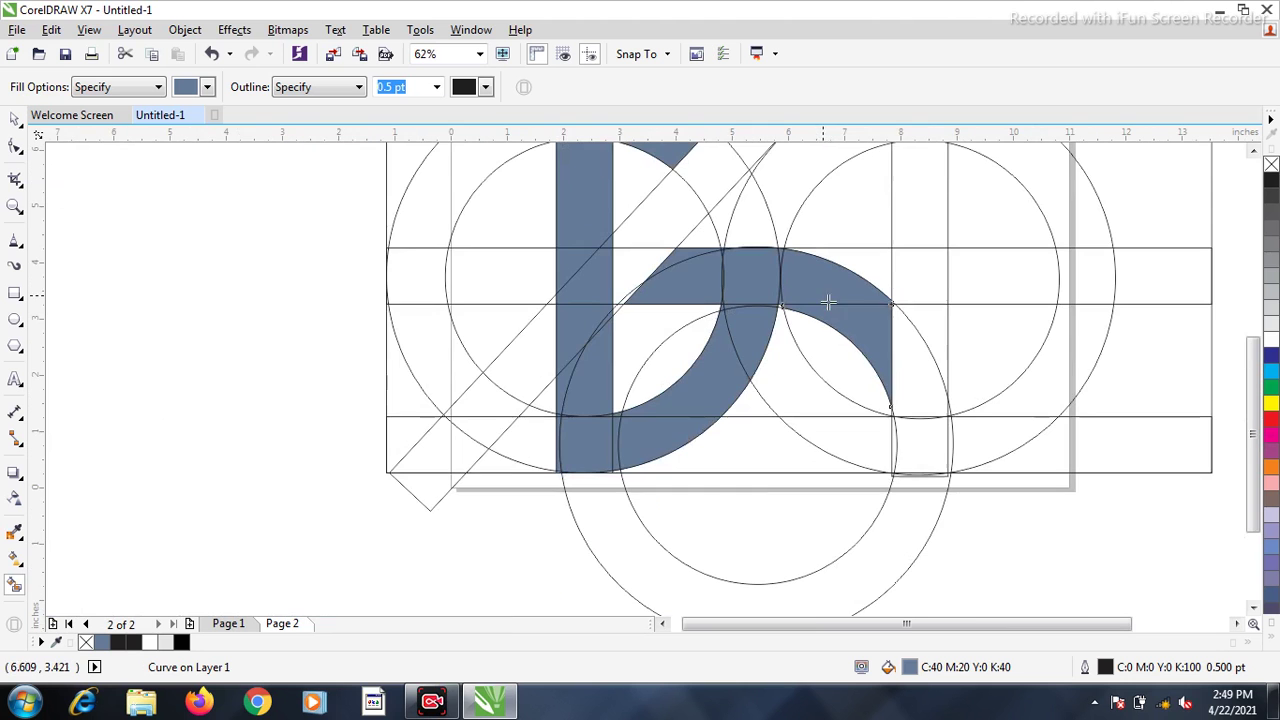
- Smart-fill the lower ring's end across the right vertical strip down to the rectangle's bottom edge, including the slivers
{"action": "left_click", "coordinate": [905, 375]}
{"action": "left_click", "coordinate": [917, 435]}
{"action": "scroll", "coordinate": [920, 434], "scroll_direction": "up", "scroll_amount": 2}
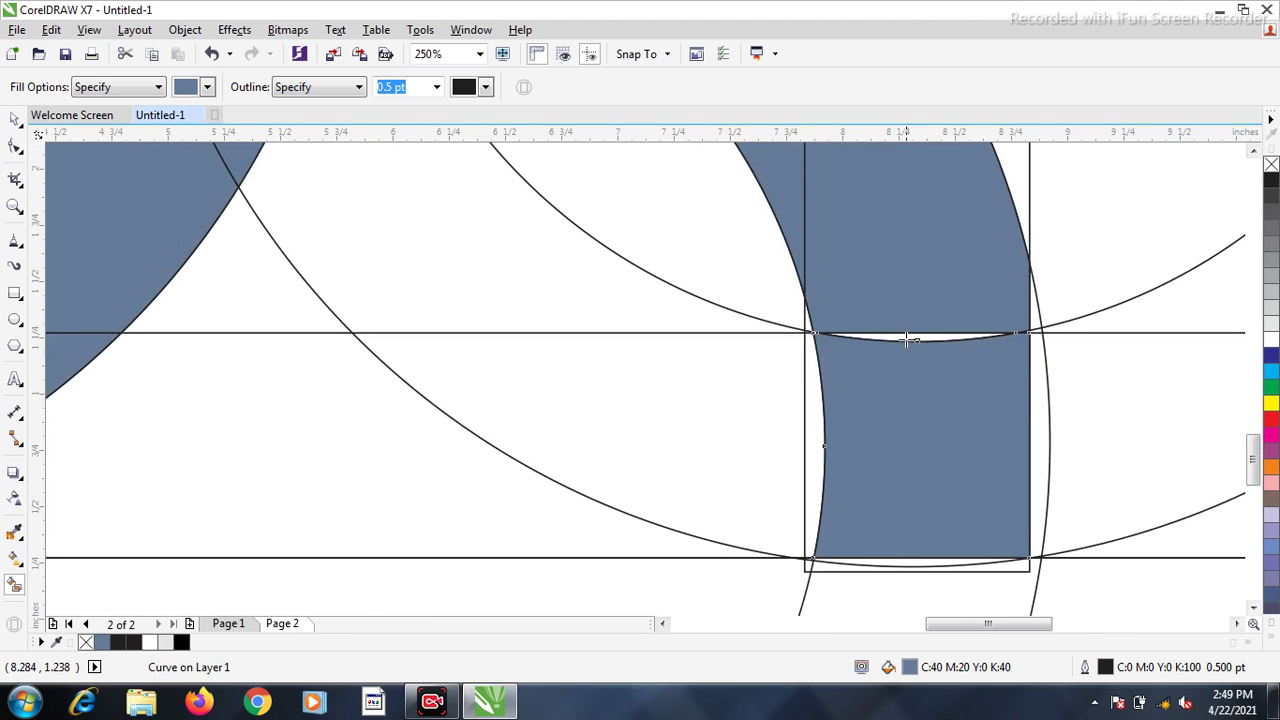
{"action": "left_click", "coordinate": [914, 336]}
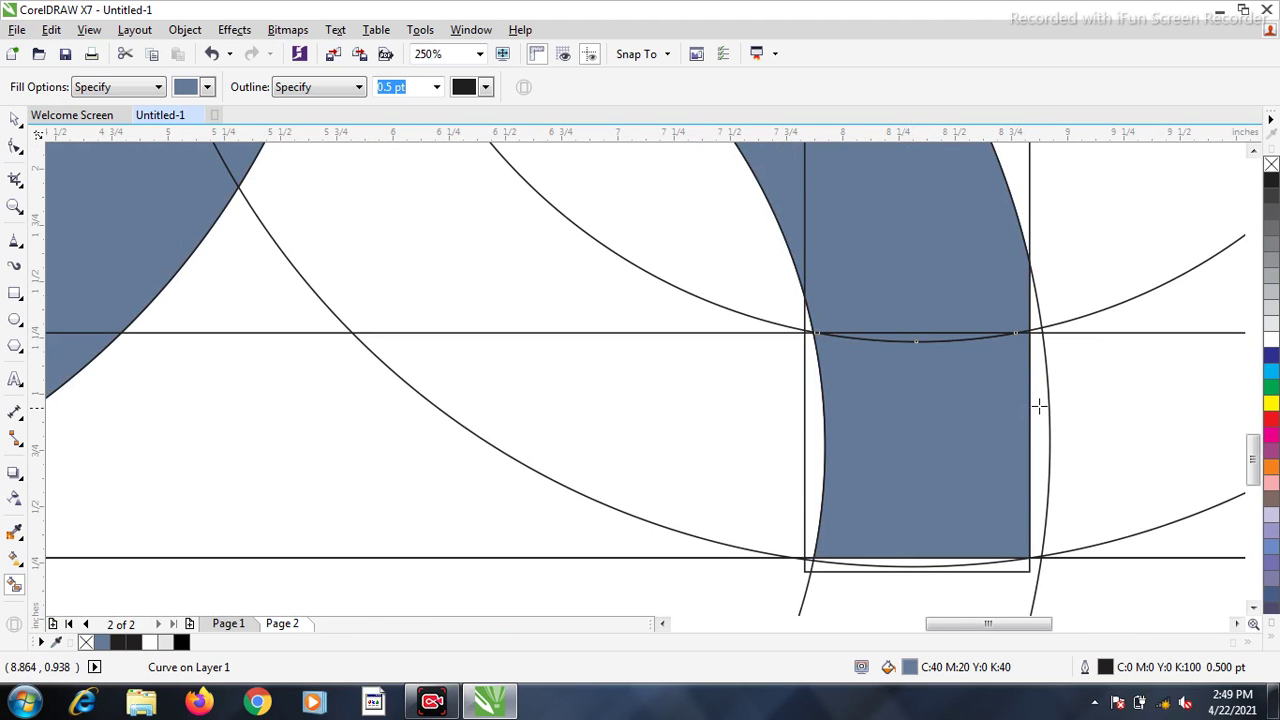
{"action": "left_click", "coordinate": [1039, 390]}
{"action": "left_click", "coordinate": [1034, 309]}
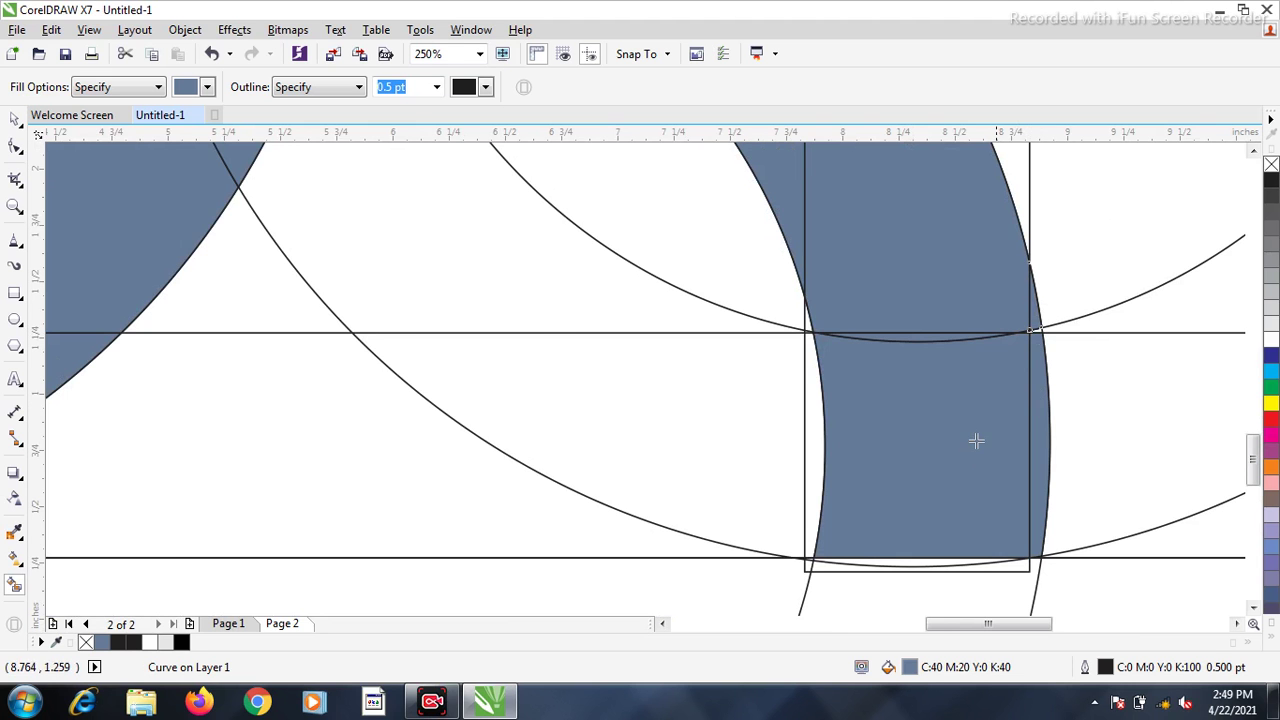
{"action": "scroll", "coordinate": [851, 486], "scroll_direction": "down", "scroll_amount": 2}
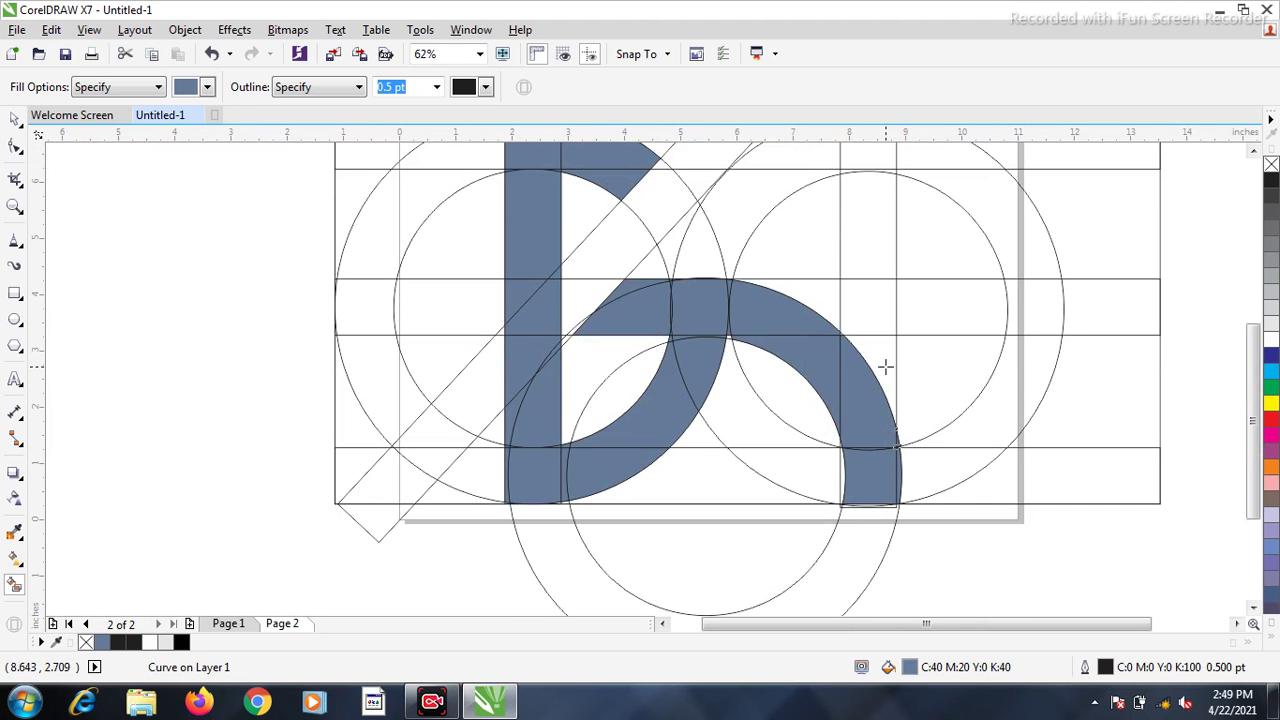
- Smart-fill the right vertical strip from the lower ring's arc up to the top of the right outer circle
{"action": "left_click", "coordinate": [885, 367]}
{"action": "left_click", "coordinate": [872, 303]}
{"action": "left_click", "coordinate": [873, 221]}
{"action": "scroll", "coordinate": [850, 358], "scroll_direction": "down", "scroll_amount": 2}
{"action": "scroll", "coordinate": [852, 387], "scroll_direction": "up", "scroll_amount": 2}
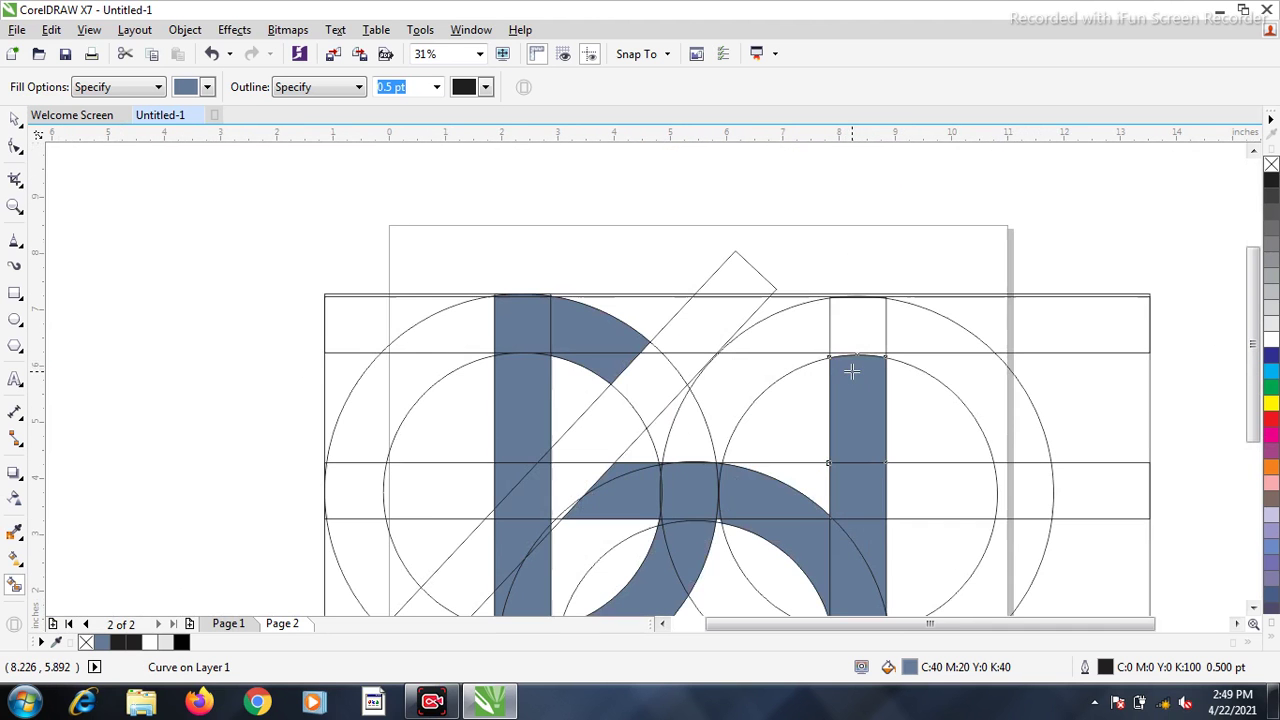
{"action": "scroll", "coordinate": [851, 323], "scroll_direction": "up", "scroll_amount": 3}
{"action": "left_click", "coordinate": [789, 344]}
{"action": "scroll", "coordinate": [820, 294], "scroll_direction": "down", "scroll_amount": 2}
{"action": "scroll", "coordinate": [783, 283], "scroll_direction": "down", "scroll_amount": 2}
- Smart-fill the right ring's upper-left segment from the vertical strip down to the middle horizontal strip
{"action": "left_click", "coordinate": [782, 282]}
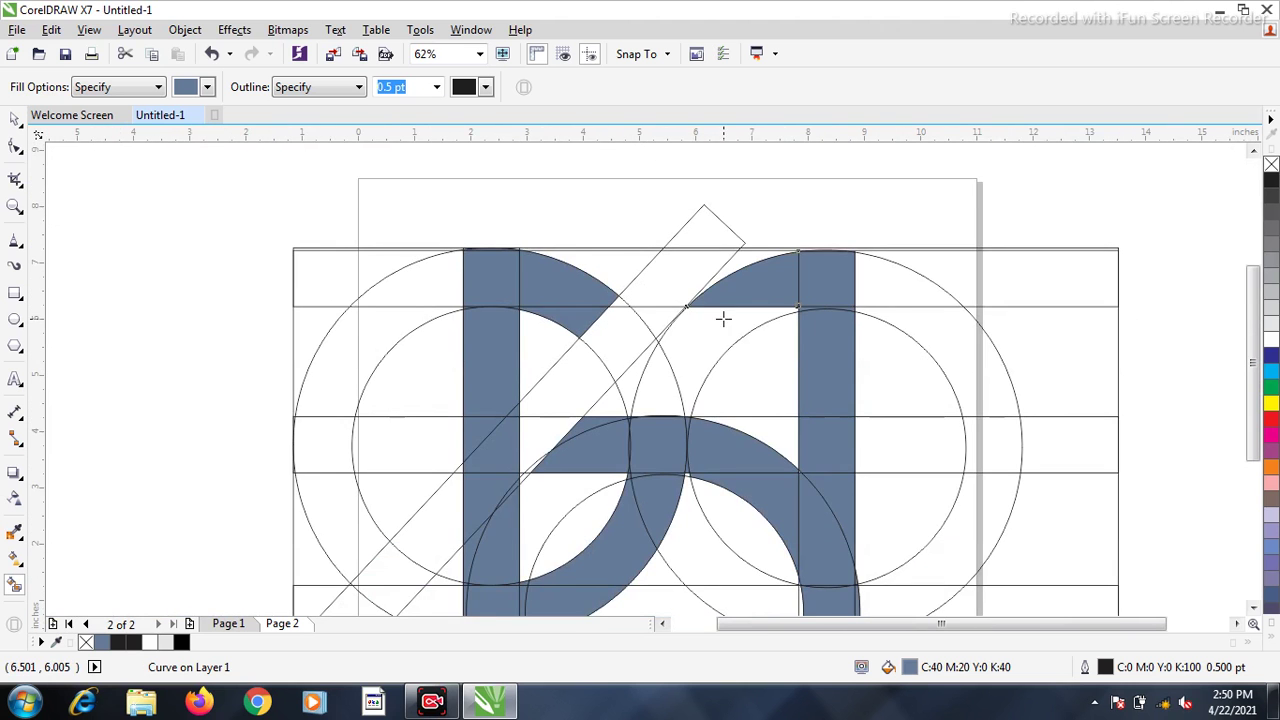
{"action": "left_click", "coordinate": [665, 415]}
{"action": "scroll", "coordinate": [669, 380], "scroll_direction": "up", "scroll_amount": 2}
{"action": "left_click", "coordinate": [673, 300]}
{"action": "scroll", "coordinate": [674, 289], "scroll_direction": "up", "scroll_amount": 2}
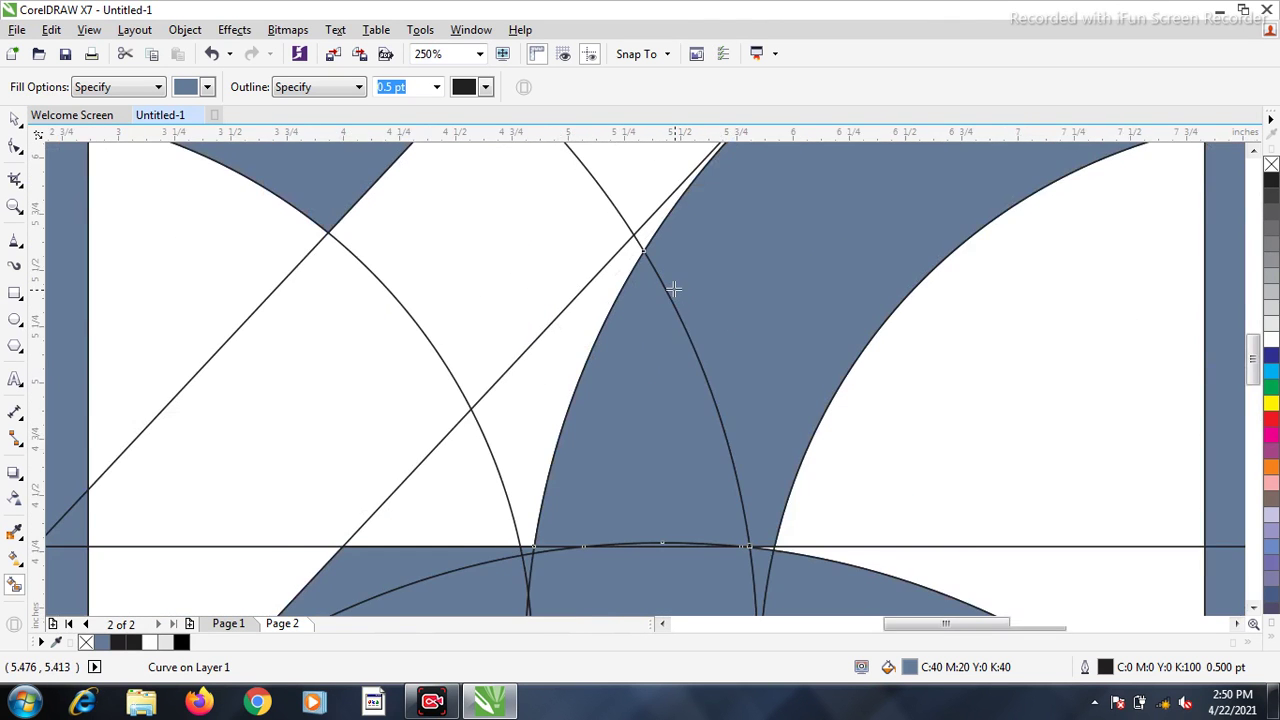
- Smart-fill the leftover slivers around the central crossing and where the lower ring's arc meets the right vertical strip
{"action": "scroll", "coordinate": [674, 289], "scroll_direction": "down", "scroll_amount": 2}
{"action": "scroll", "coordinate": [696, 360], "scroll_direction": "up", "scroll_amount": 2}
{"action": "scroll", "coordinate": [701, 337], "scroll_direction": "up", "scroll_amount": 2}
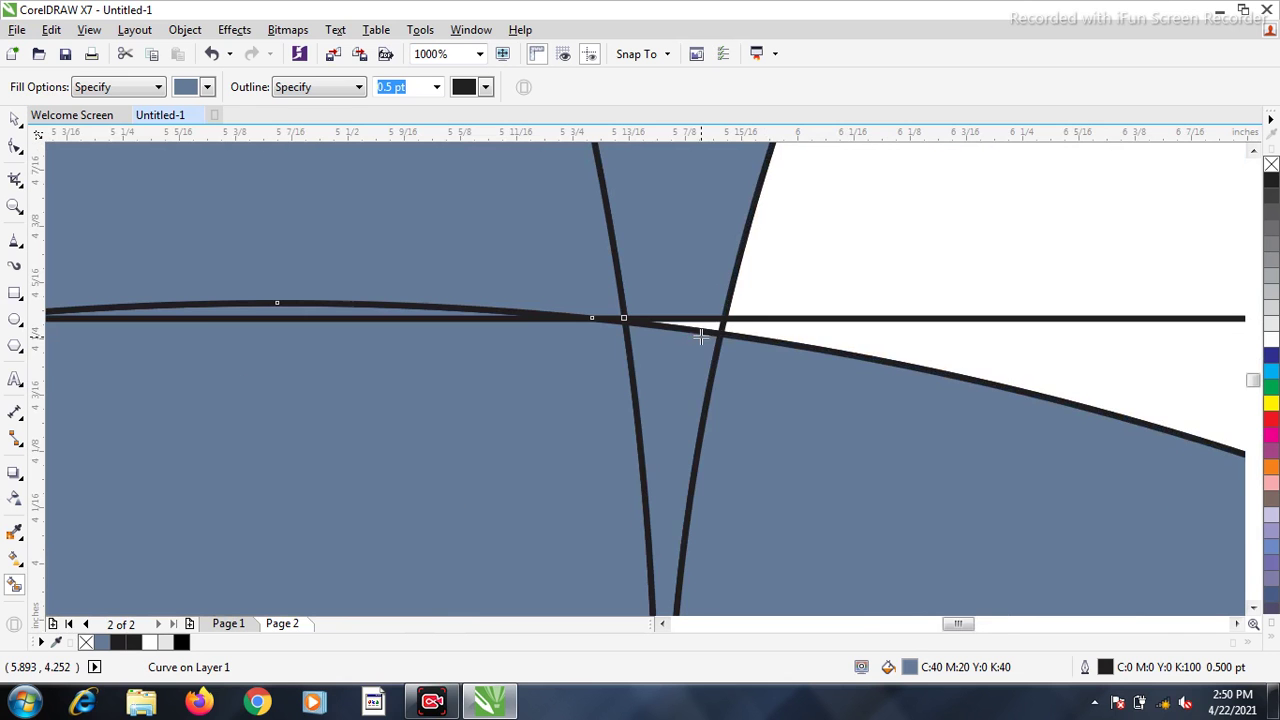
{"action": "left_click", "coordinate": [706, 325]}
{"action": "scroll", "coordinate": [703, 340], "scroll_direction": "down", "scroll_amount": 6}
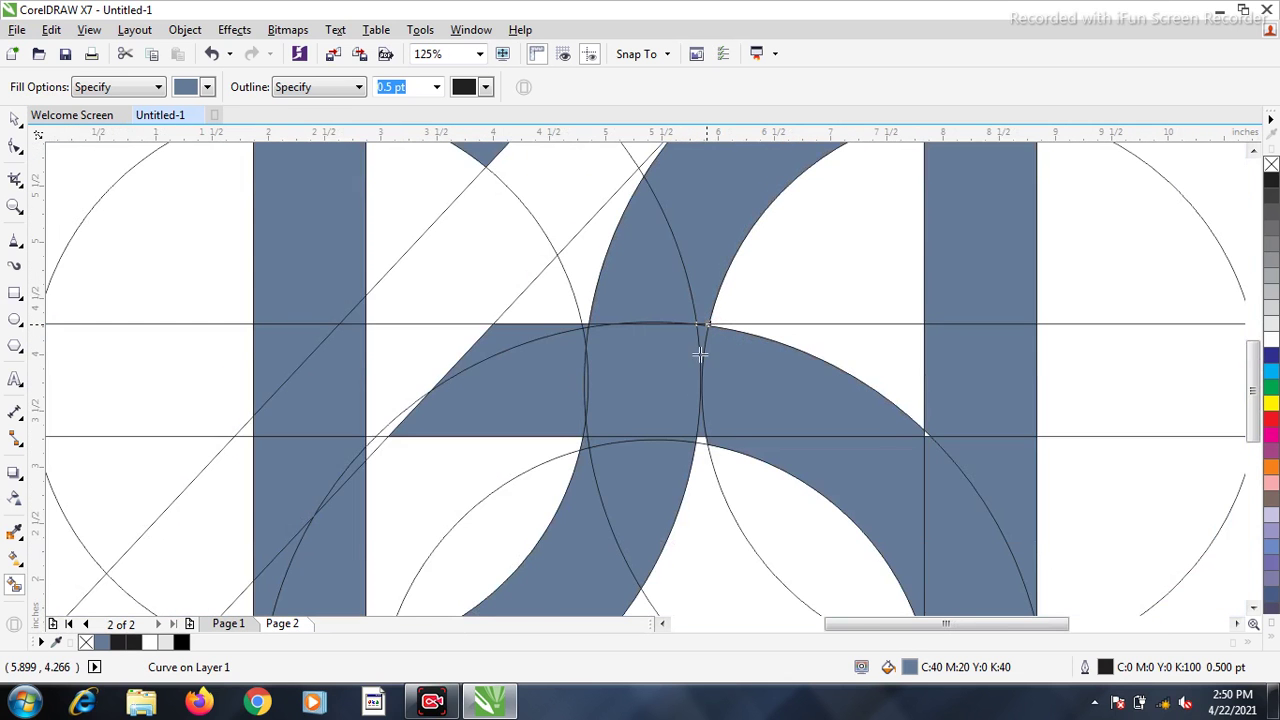
{"action": "scroll", "coordinate": [697, 450], "scroll_direction": "up", "scroll_amount": 1}
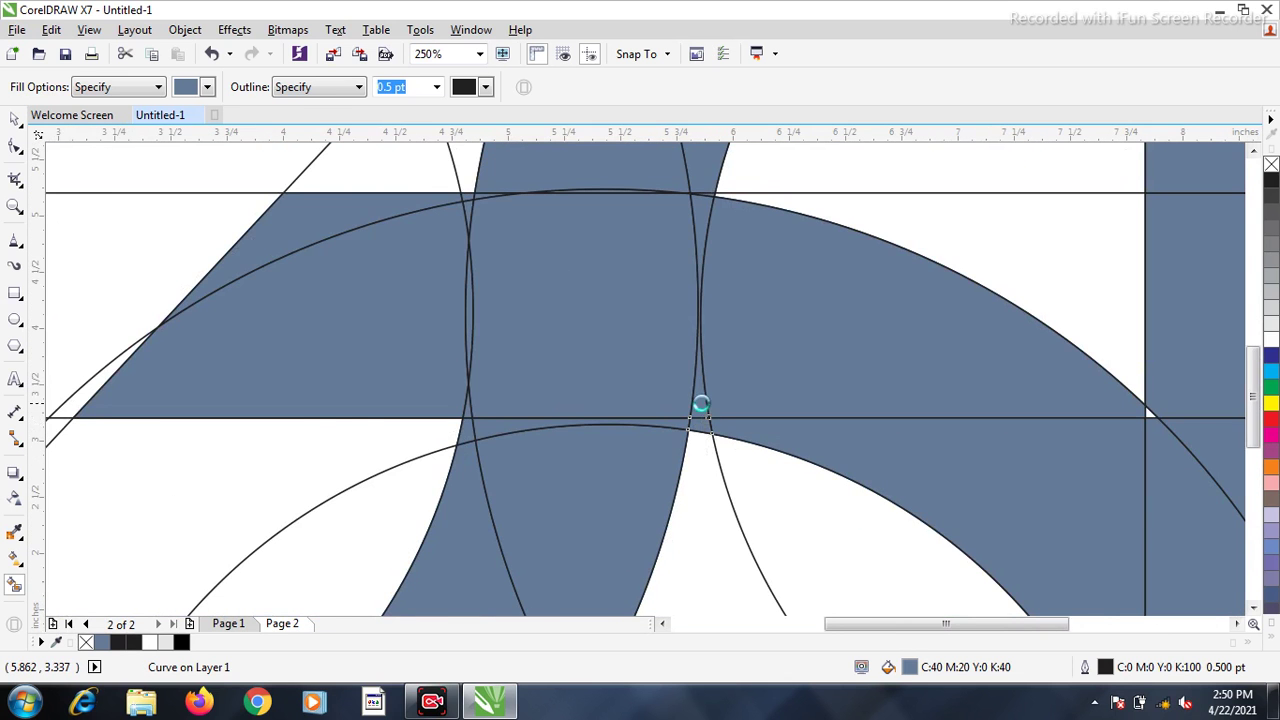
{"action": "scroll", "coordinate": [751, 357], "scroll_direction": "down", "scroll_amount": 2}
{"action": "scroll", "coordinate": [857, 386], "scroll_direction": "up", "scroll_amount": 2}
{"action": "scroll", "coordinate": [778, 357], "scroll_direction": "up", "scroll_amount": 2}
{"action": "left_click", "coordinate": [751, 322]}
{"action": "scroll", "coordinate": [757, 329], "scroll_direction": "down", "scroll_amount": 4}
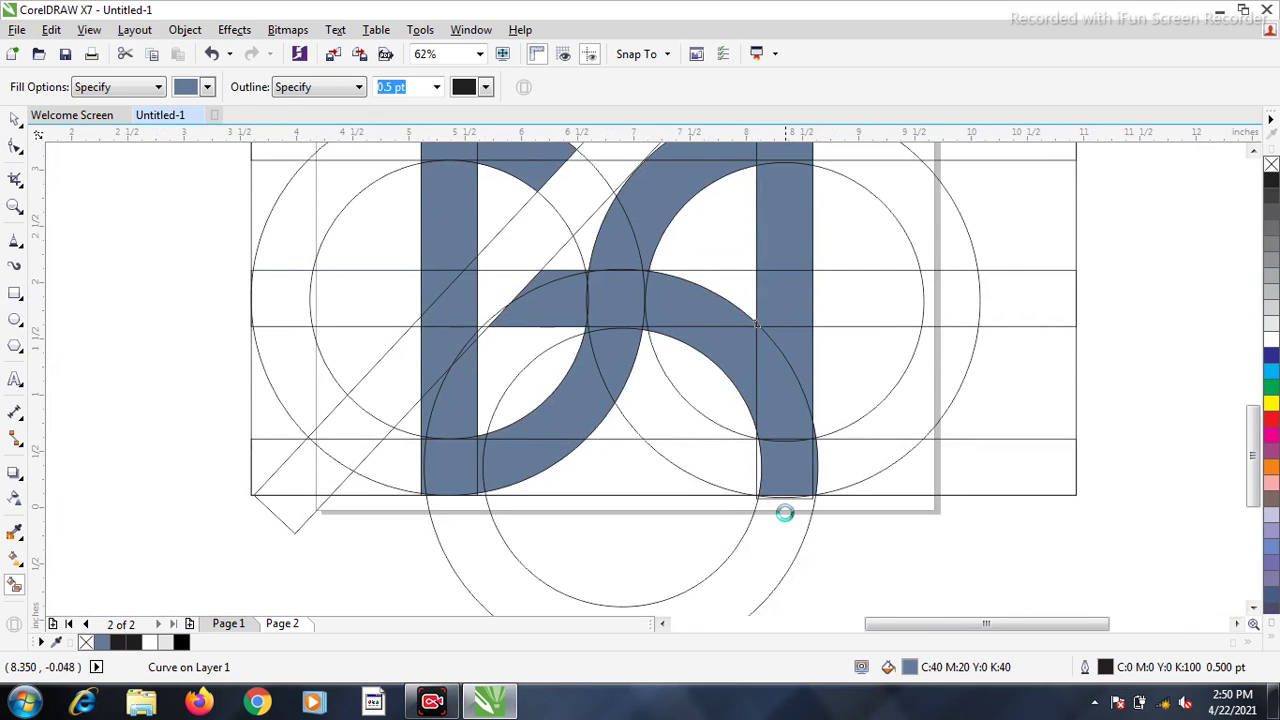
- Smart-fill the narrow sliver along the inner edge of the right vertical strip's foot
{"action": "scroll", "coordinate": [788, 505], "scroll_direction": "up", "scroll_amount": 1}
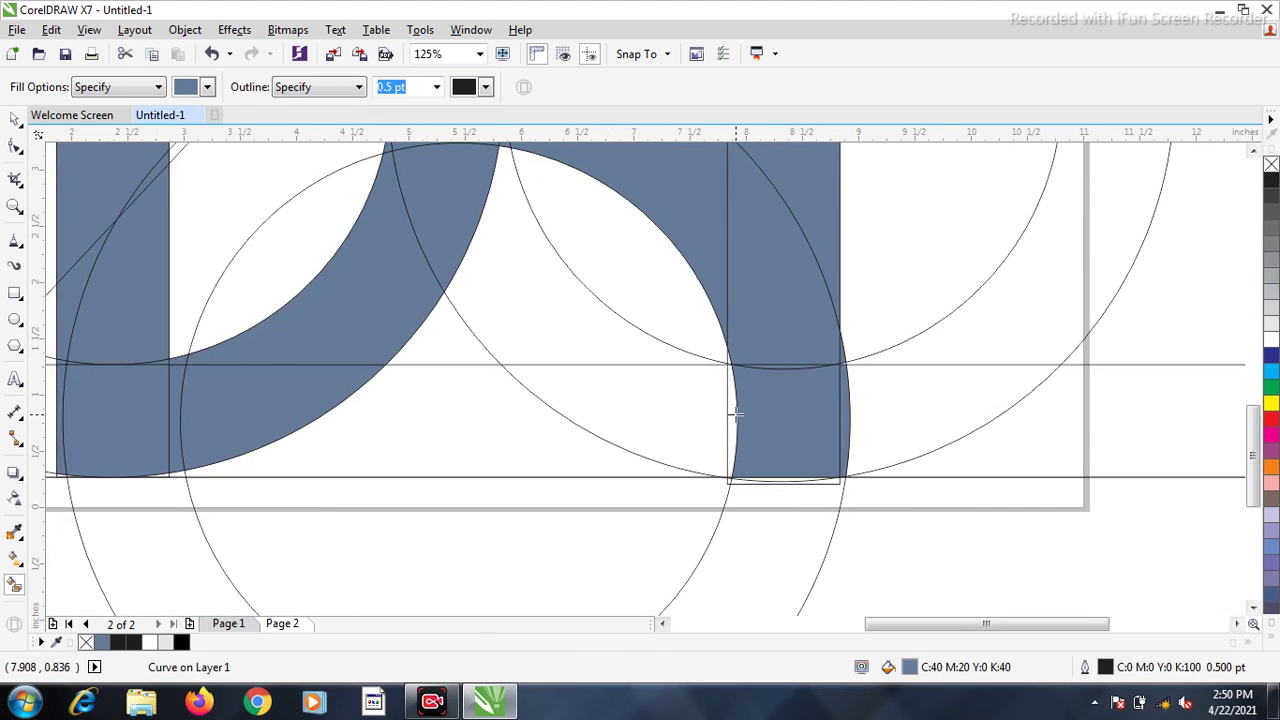
{"action": "left_click", "coordinate": [732, 418]}
{"action": "scroll", "coordinate": [731, 372], "scroll_direction": "up", "scroll_amount": 1}
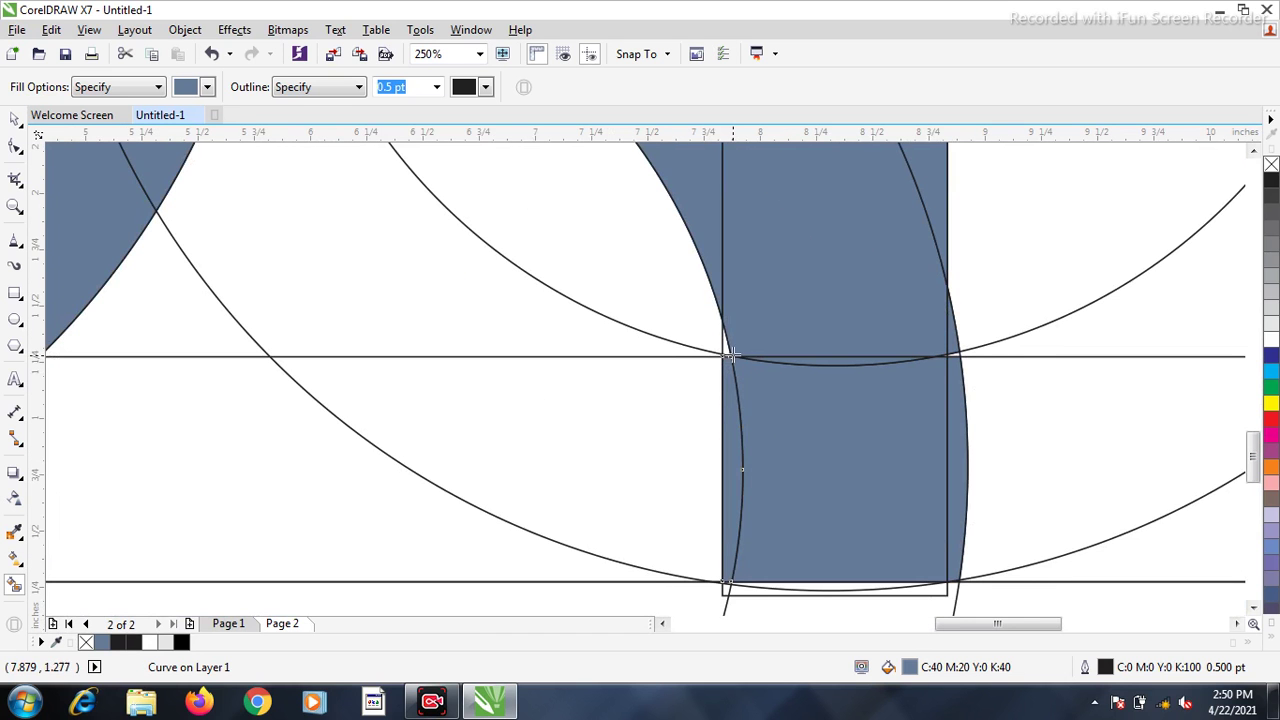
{"action": "scroll", "coordinate": [849, 458], "scroll_direction": "down", "scroll_amount": 2}
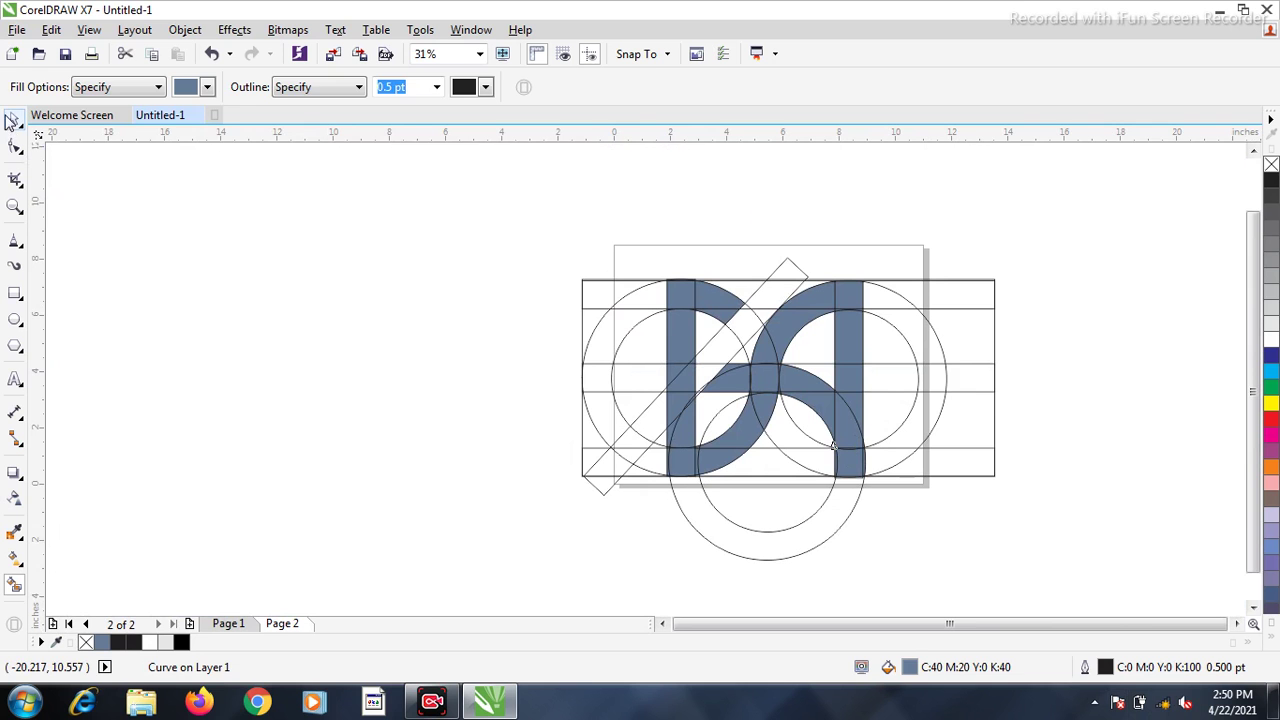
- Delete the large construction rectangle and the middle horizontal strip
{"action": "left_click", "coordinate": [12, 119]}
{"action": "left_click", "coordinate": [233, 258]}
{"action": "left_click", "coordinate": [970, 338]}
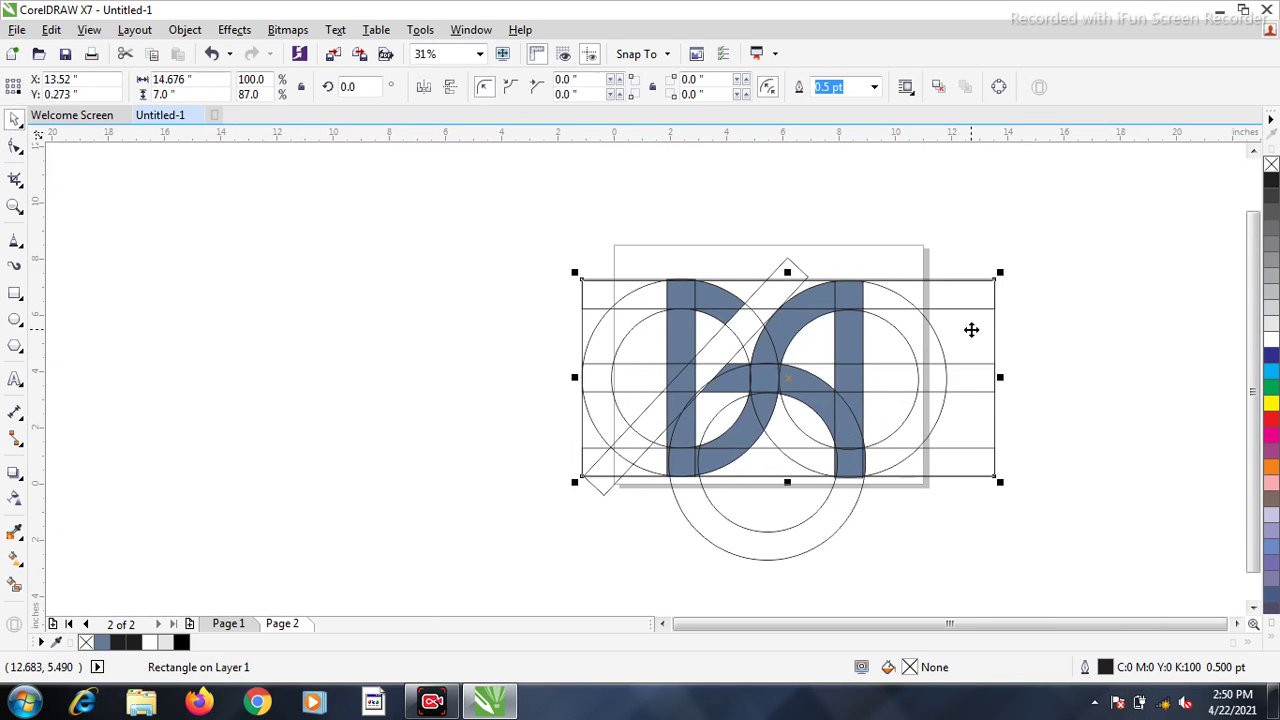
{"action": "key", "text": "Delete"}
{"action": "left_click", "coordinate": [977, 366]}
{"action": "key", "text": "Delete"}
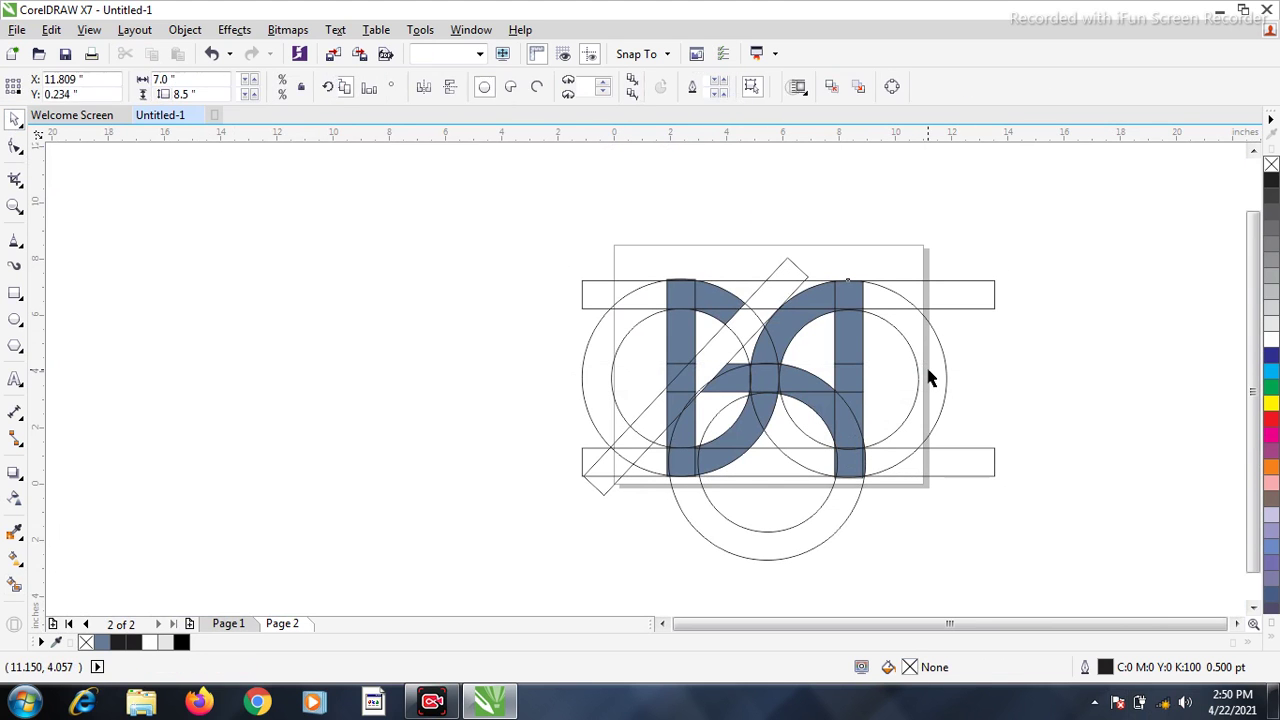
- Delete the upper and lower horizontal construction strips
{"action": "left_click", "coordinate": [954, 292]}
{"action": "key", "text": "Delete"}
{"action": "left_click", "coordinate": [962, 470]}
{"action": "key", "text": "Delete"}
- Delete the diagonal construction strip and the remaining lower and left construction circles
{"action": "left_click", "coordinate": [831, 523]}
{"action": "key", "text": "Delete"}
{"action": "left_click", "coordinate": [808, 446]}
{"action": "key", "text": "Delete"}
{"action": "left_click", "coordinate": [766, 286]}
{"action": "key", "text": "Delete"}
{"action": "left_click", "coordinate": [737, 337]}
{"action": "key", "text": "Delete"}
{"action": "left_click", "coordinate": [617, 394]}
{"action": "key", "text": "Delete"}
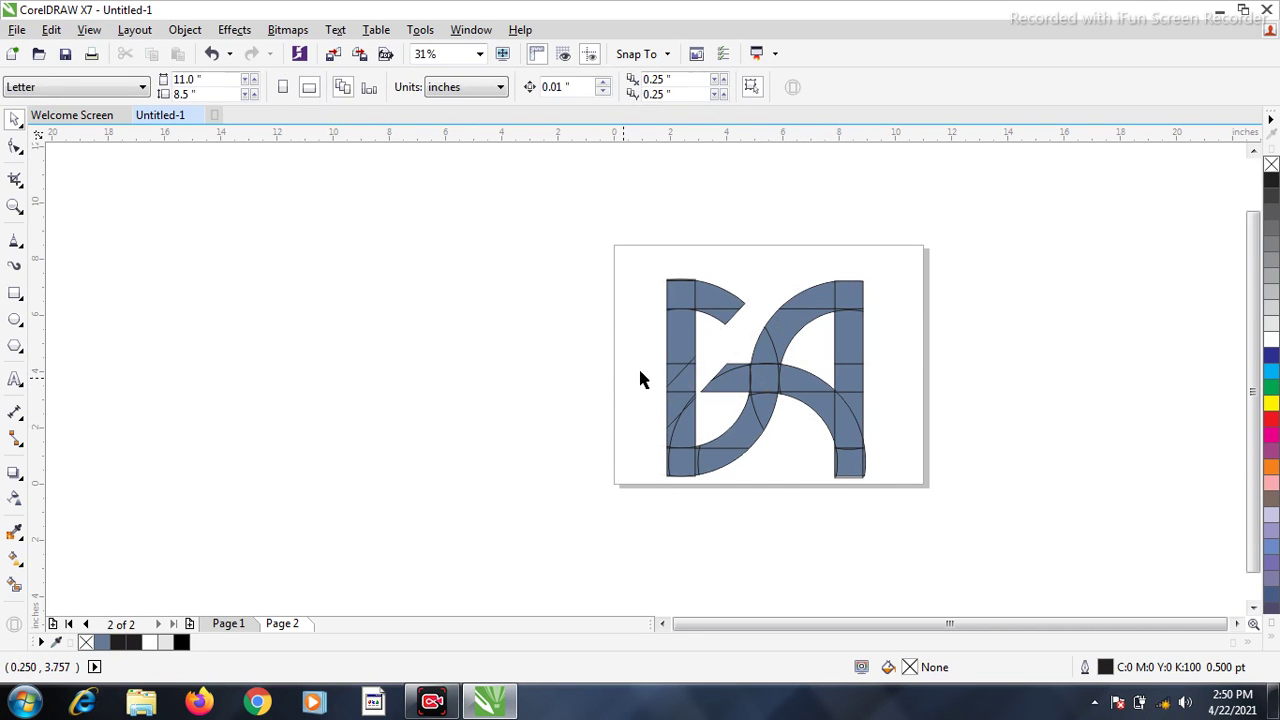
- Delete the leftover vertical construction strip outline around the left stem
{"action": "scroll", "coordinate": [678, 307], "scroll_direction": "up", "scroll_amount": 5}
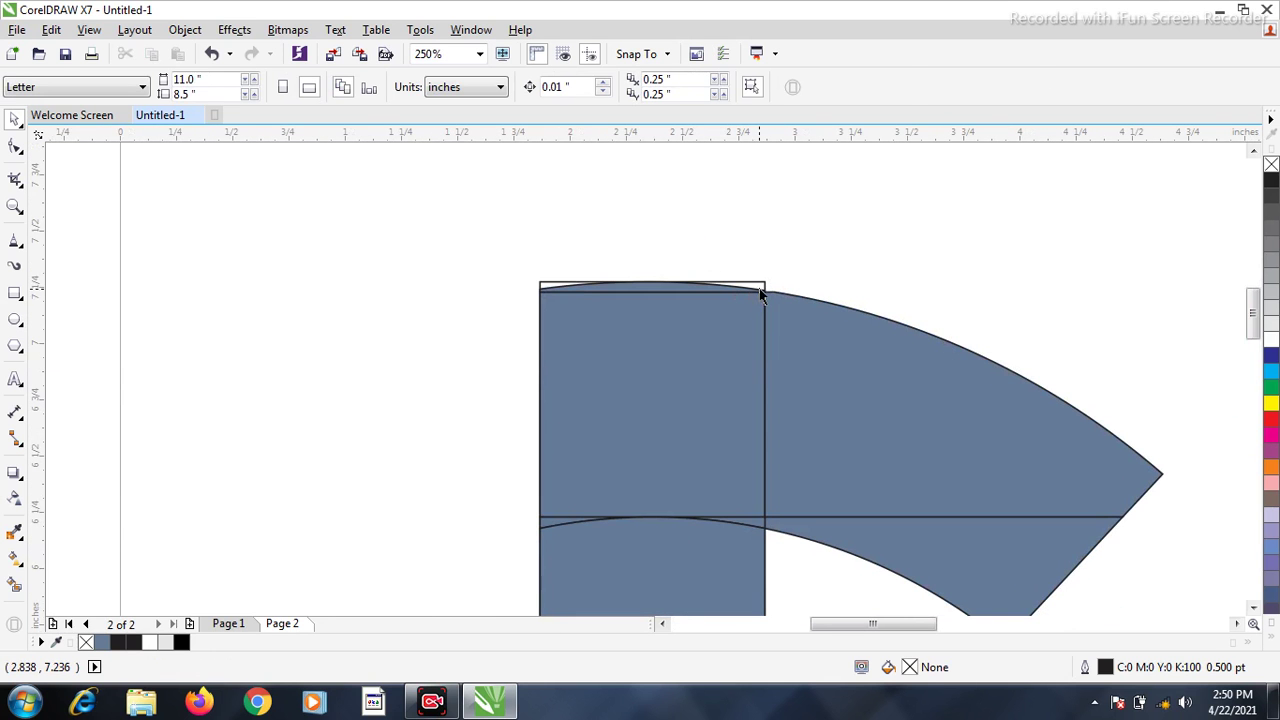
{"action": "left_click", "coordinate": [763, 285]}
{"action": "key", "text": "Delete"}
{"action": "scroll", "coordinate": [780, 287], "scroll_direction": "down", "scroll_amount": 3}
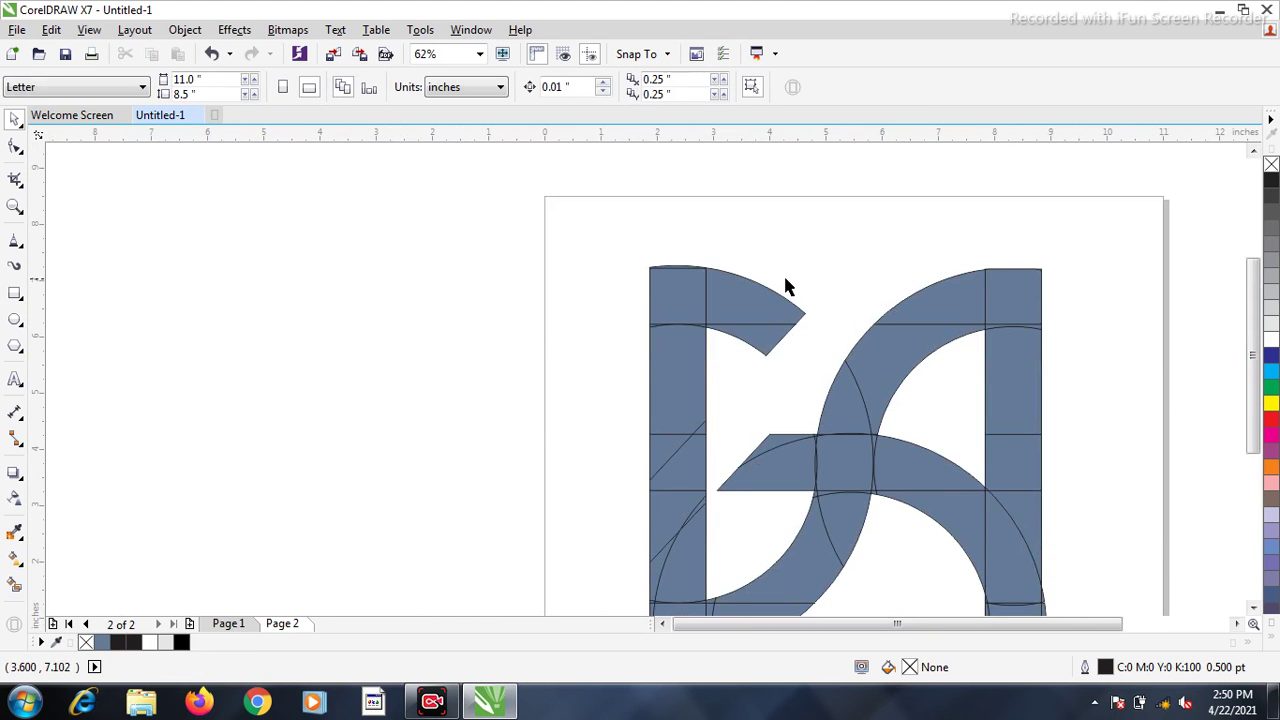
{"action": "scroll", "coordinate": [990, 278], "scroll_direction": "up", "scroll_amount": 3}
{"action": "scroll", "coordinate": [980, 284], "scroll_direction": "up", "scroll_amount": 3}
{"action": "left_click", "coordinate": [900, 278]}
{"action": "left_click", "coordinate": [880, 243]}
{"action": "scroll", "coordinate": [880, 243], "scroll_direction": "down", "scroll_amount": 5}
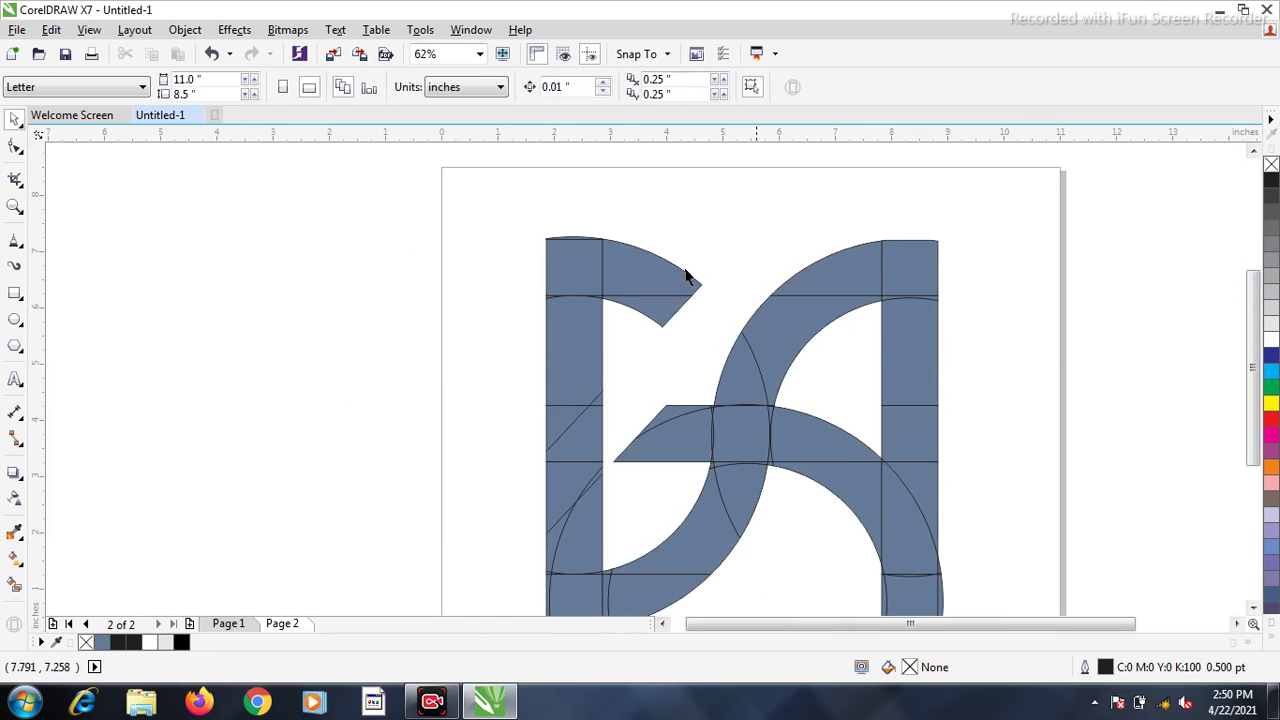
- Weld the pieces of the left shape's upper arm together and join them to the stem section directly below
{"action": "scroll", "coordinate": [658, 244], "scroll_direction": "up", "scroll_amount": 2}
{"action": "left_click_drag", "start_coordinate": [406, 200], "coordinate": [772, 449]}
{"action": "left_click", "coordinate": [541, 87]}
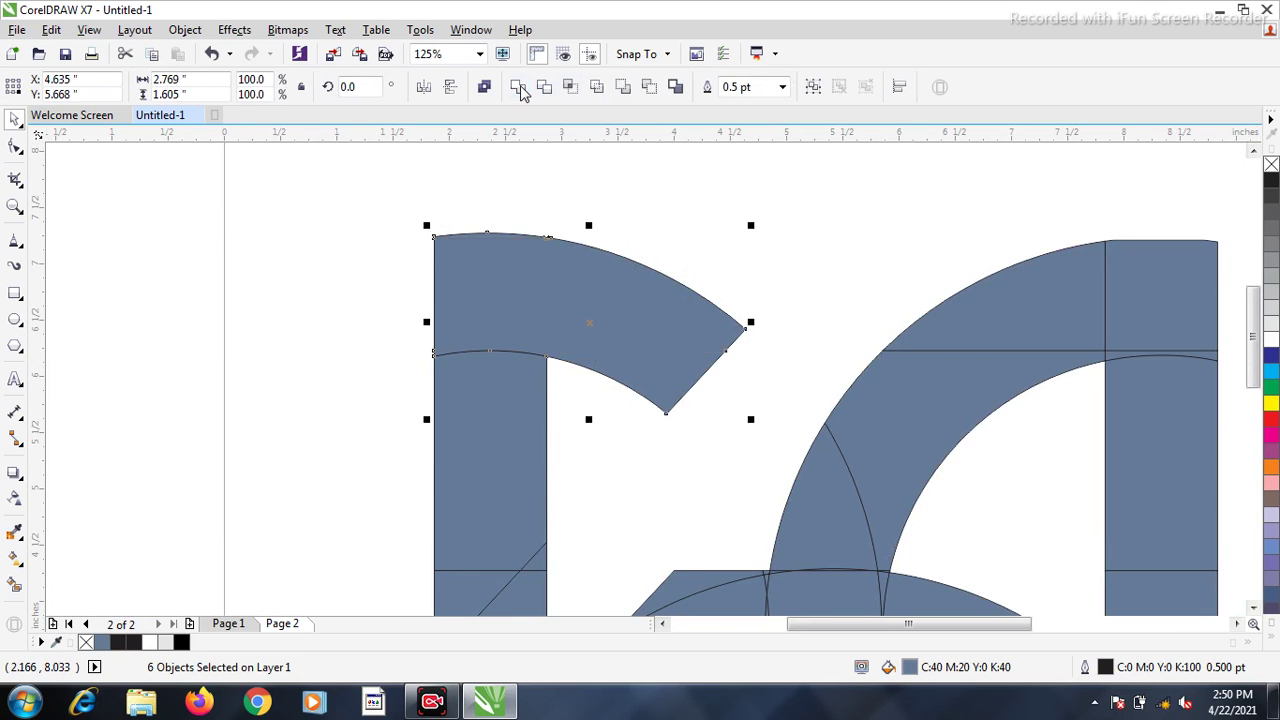
{"action": "scroll", "coordinate": [566, 422], "scroll_direction": "down", "scroll_amount": 2}
{"action": "left_click", "coordinate": [567, 422], "text": "shift"}
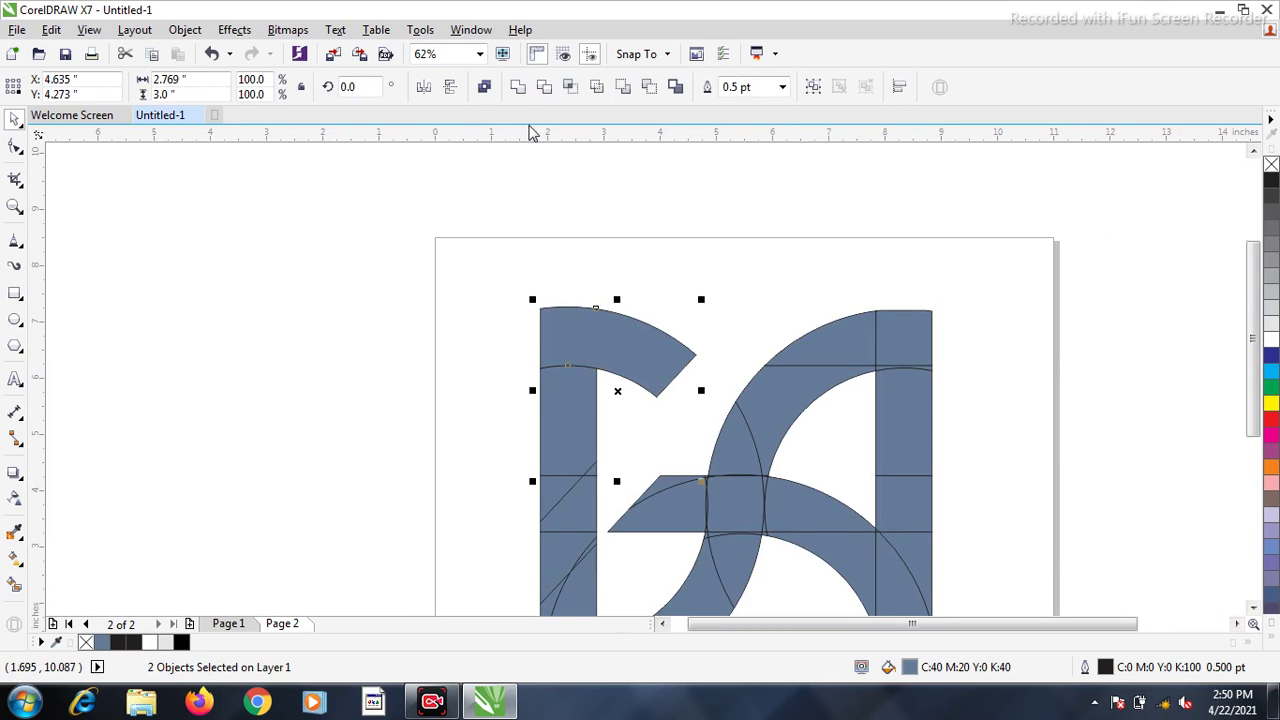
{"action": "left_click", "coordinate": [529, 87]}
- Weld the left stem's three small pieces around the upper diagonal line to the welded upper shape
{"action": "scroll", "coordinate": [628, 380], "scroll_direction": "down", "scroll_amount": 2}
{"action": "scroll", "coordinate": [627, 378], "scroll_direction": "up", "scroll_amount": 4}
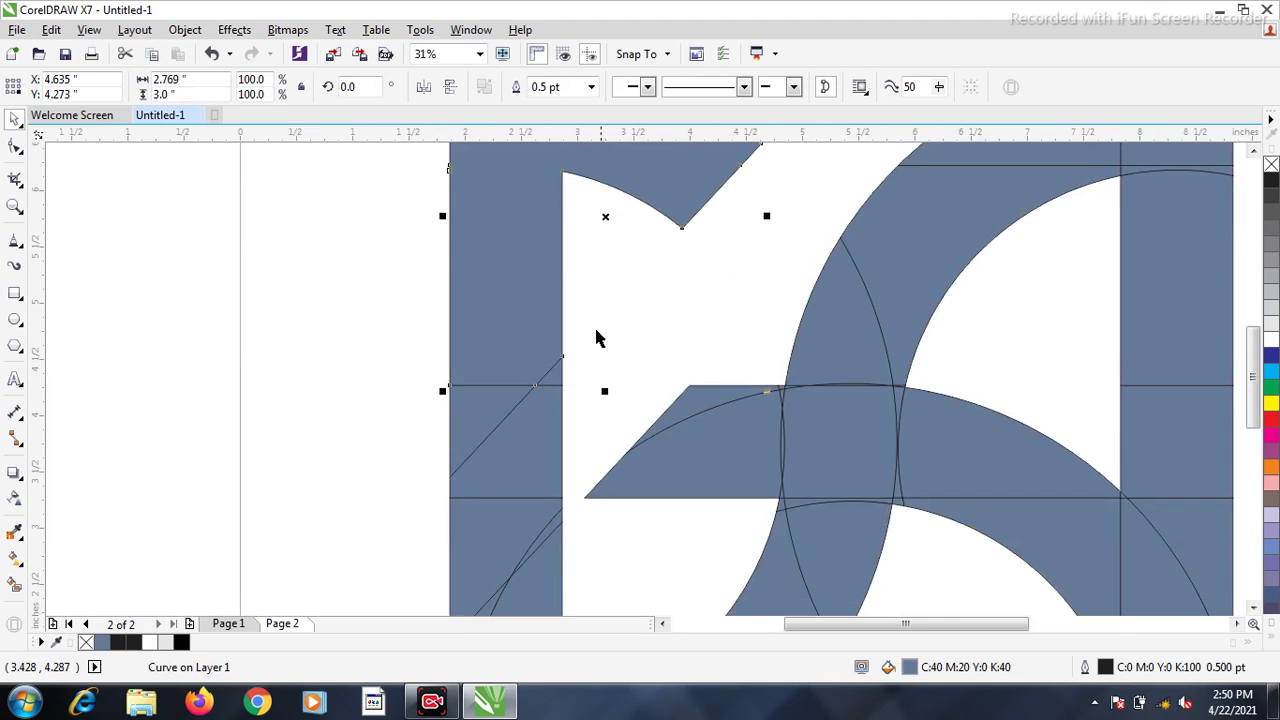
{"action": "left_click", "coordinate": [555, 378], "text": "shift"}
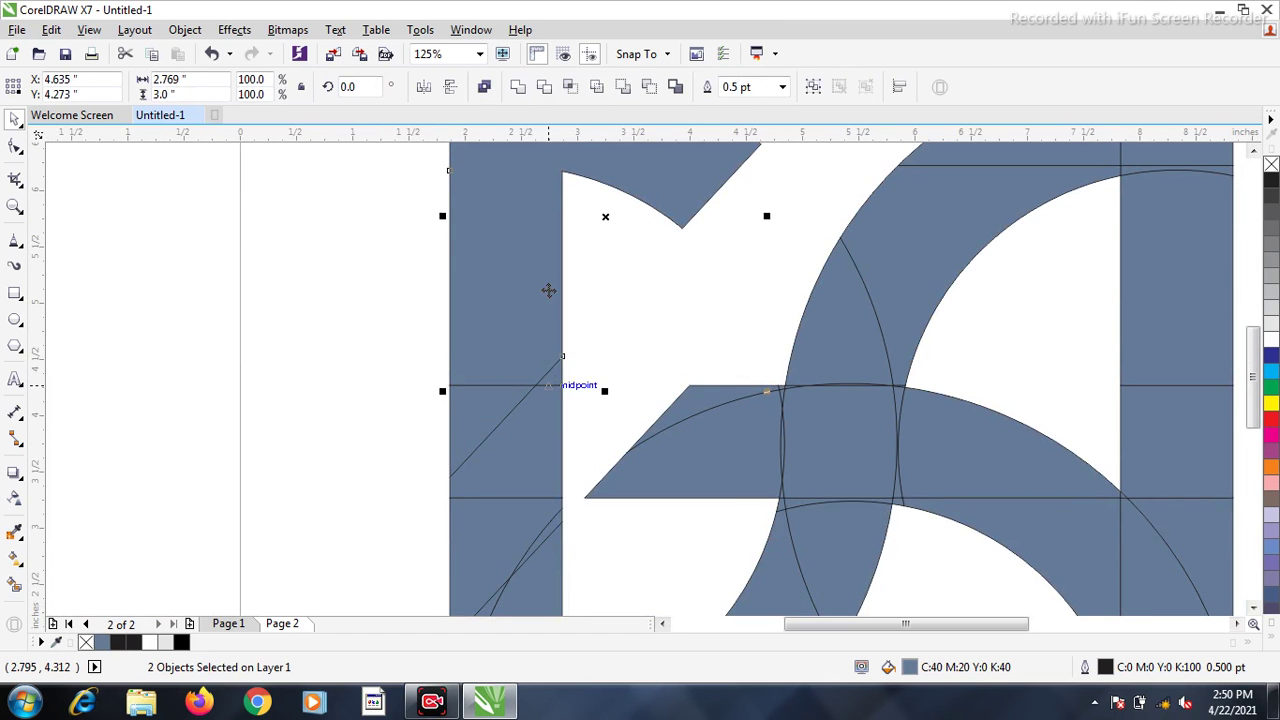
{"action": "left_click", "coordinate": [518, 87]}
{"action": "left_click", "coordinate": [465, 428], "text": "shift"}
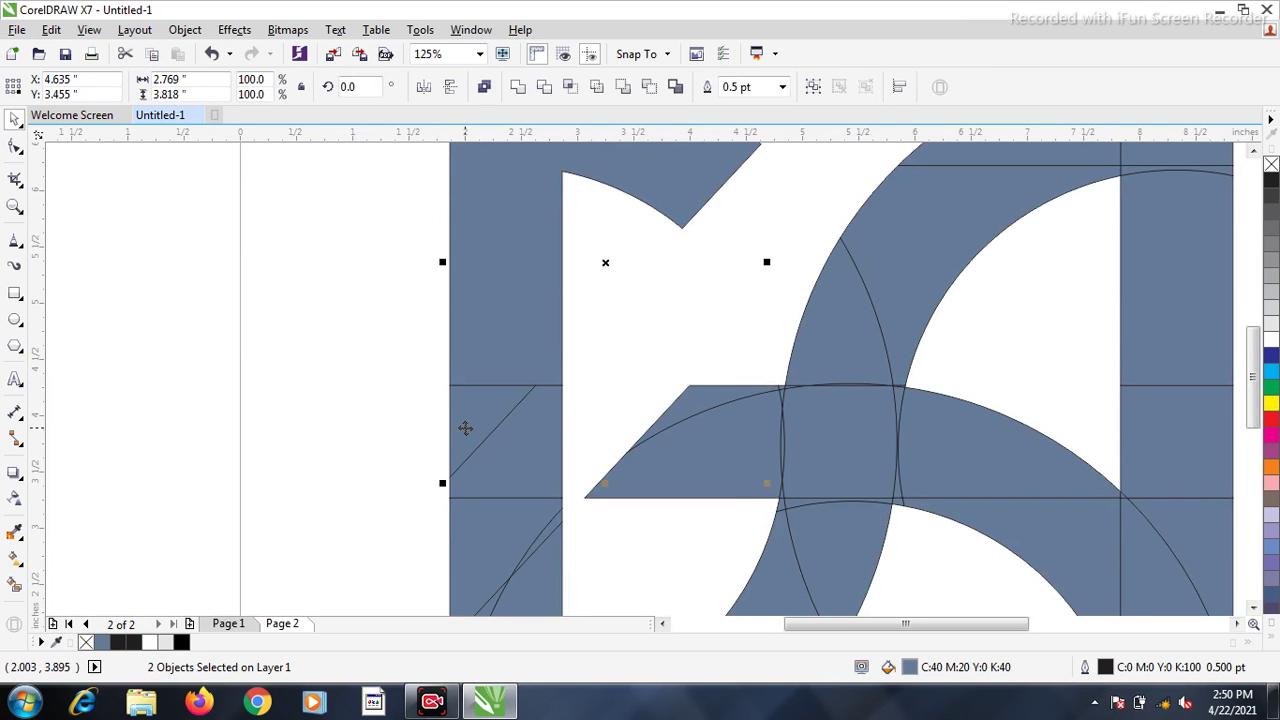
{"action": "left_click", "coordinate": [520, 88]}
{"action": "left_click", "coordinate": [528, 475], "text": "shift"}
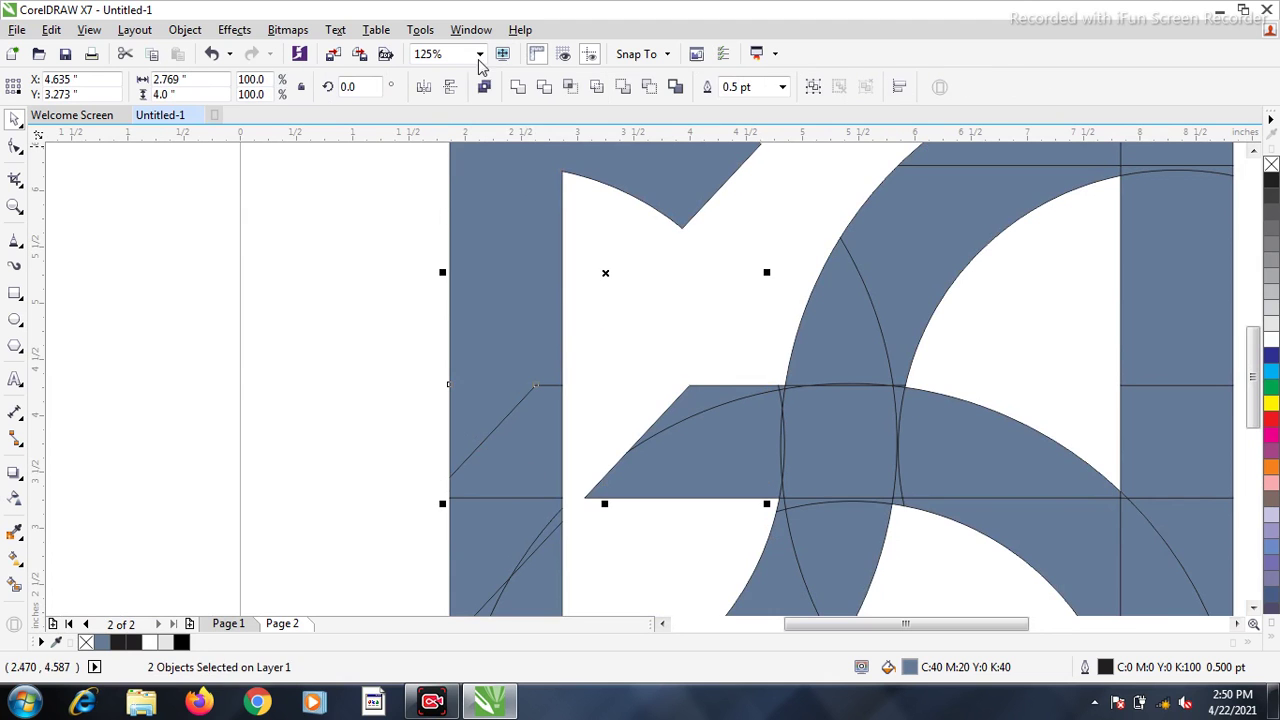
{"action": "left_click", "coordinate": [520, 88]}
- Weld the left stem's remaining pieces around the lower diagonal and arc lines to the shape, down to the lower horizontal line
{"action": "scroll", "coordinate": [534, 234], "scroll_direction": "down", "scroll_amount": 2}
{"action": "scroll", "coordinate": [531, 431], "scroll_direction": "up", "scroll_amount": 2}
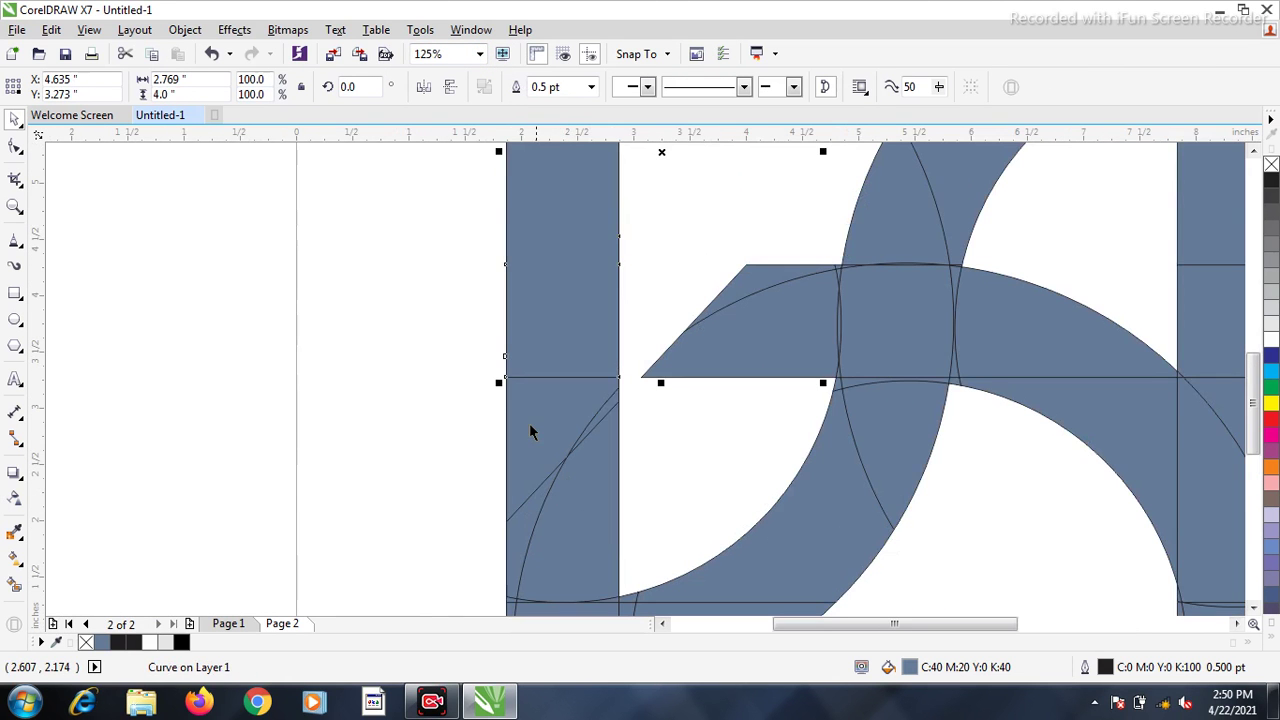
{"action": "left_click", "coordinate": [530, 422], "text": "shift"}
{"action": "left_click", "coordinate": [520, 88]}
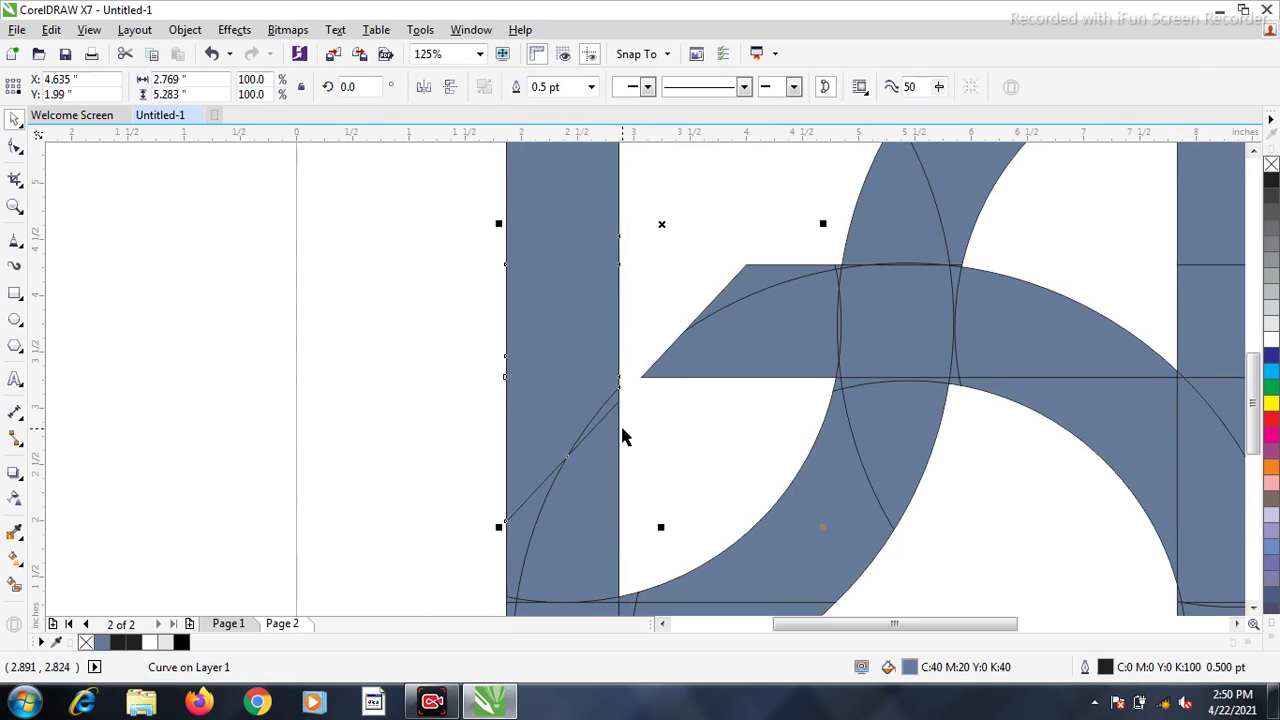
{"action": "left_click", "coordinate": [601, 424], "text": "shift"}
{"action": "left_click", "coordinate": [522, 88]}
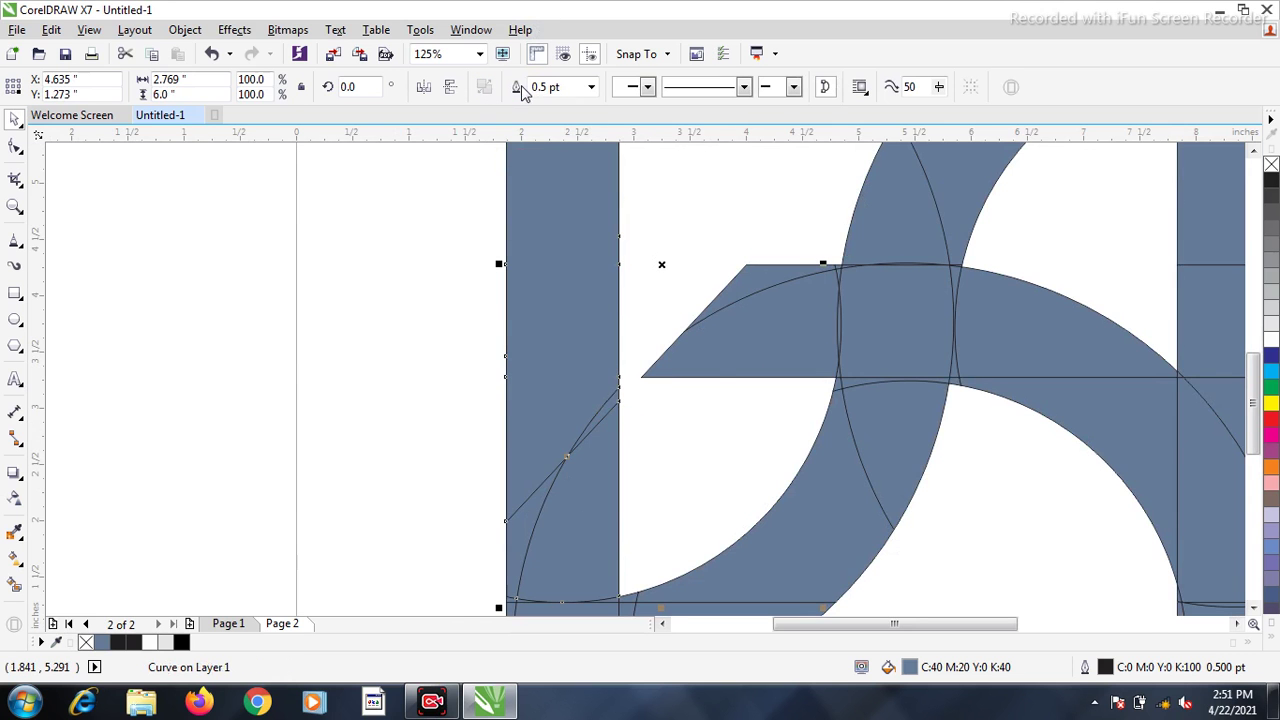
{"action": "scroll", "coordinate": [530, 260], "scroll_direction": "down", "scroll_amount": 2}
{"action": "left_click_drag", "start_coordinate": [465, 282], "coordinate": [593, 439]}
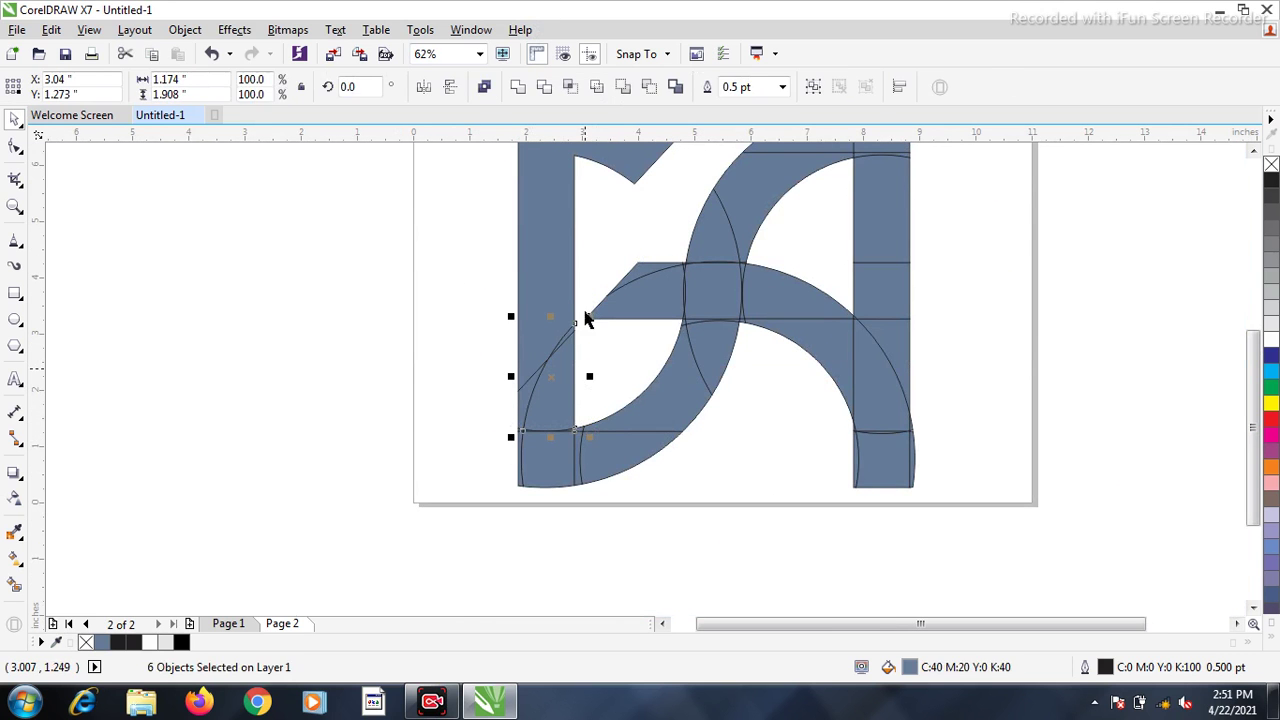
{"action": "left_click", "coordinate": [521, 88]}
- Weld the pieces of the left stem's bottom corner to the stem
{"action": "left_click", "coordinate": [588, 557]}
{"action": "scroll", "coordinate": [508, 430], "scroll_direction": "up", "scroll_amount": 1}
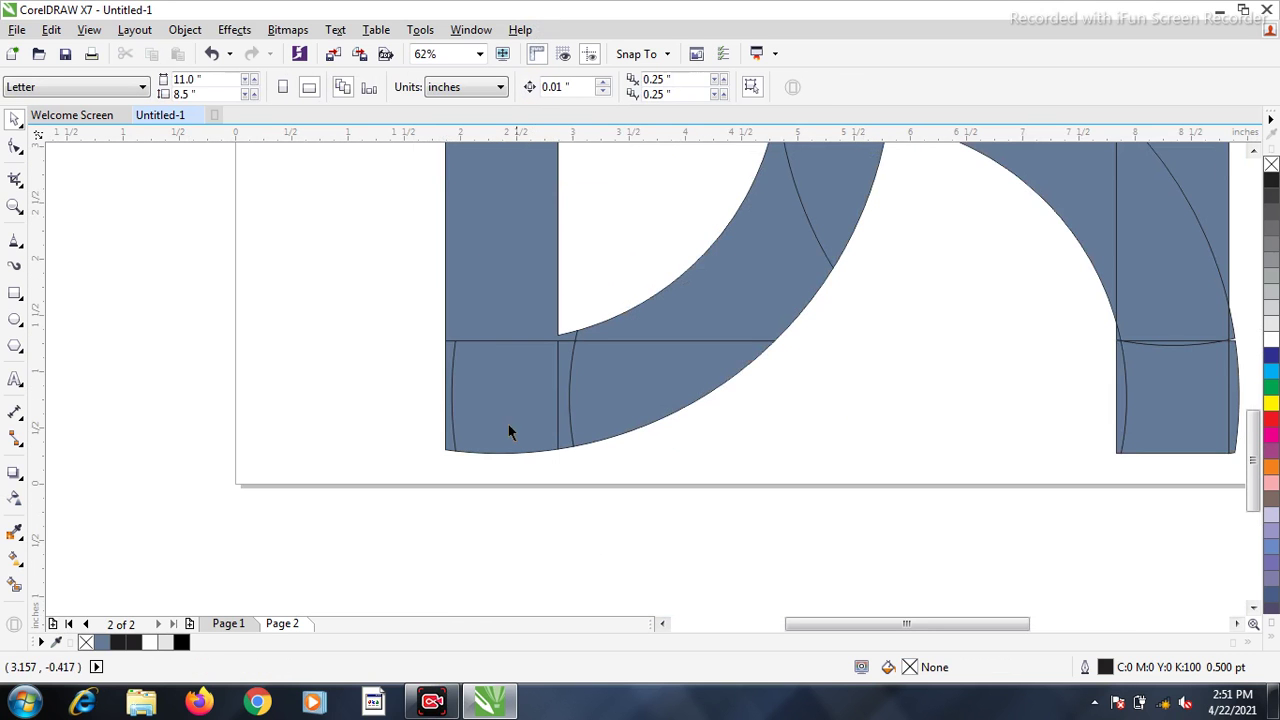
{"action": "left_click_drag", "start_coordinate": [391, 286], "coordinate": [605, 492]}
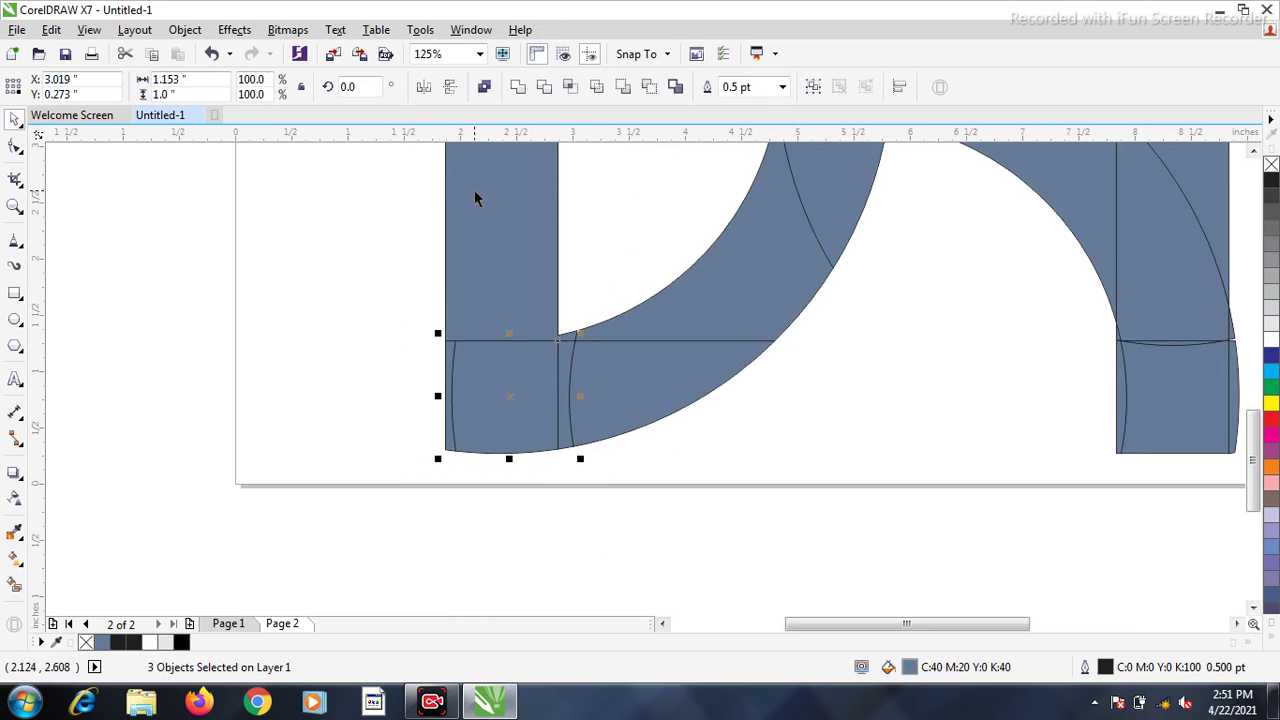
{"action": "left_click", "coordinate": [518, 87]}
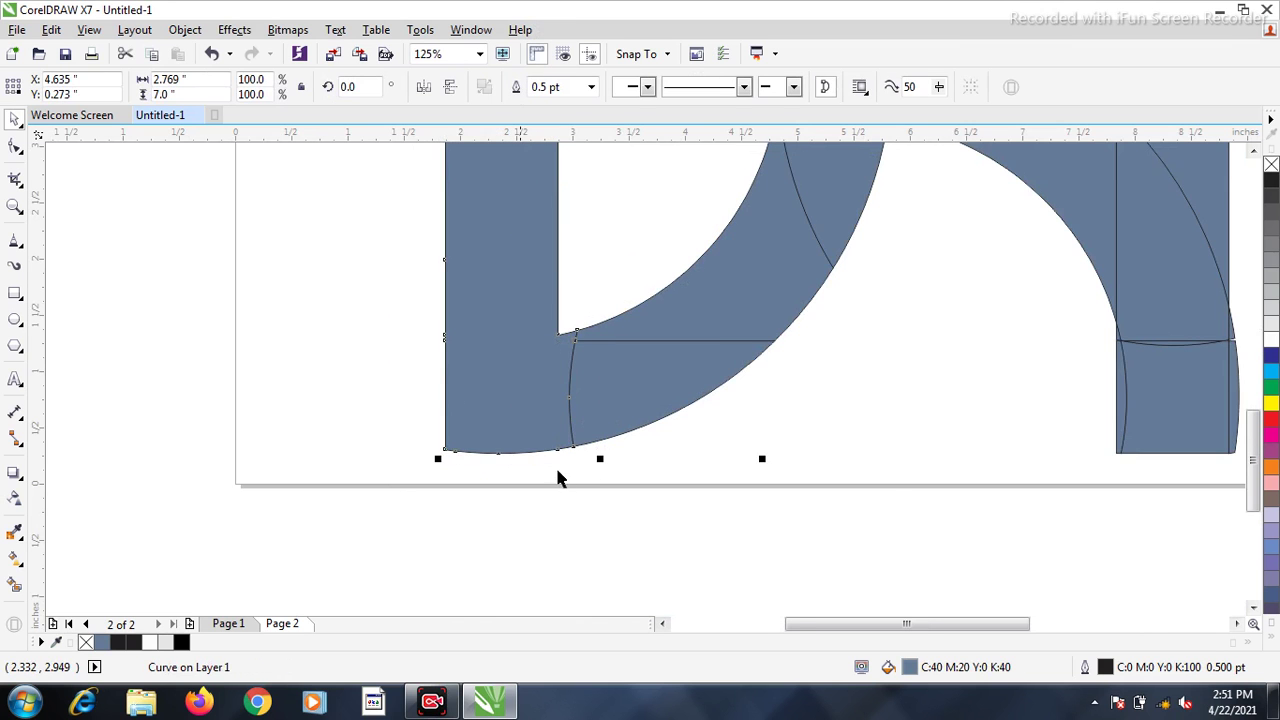
- Weld the lower arc's pieces to the left stem, from the bottom corner up towards the central crossing
{"action": "scroll", "coordinate": [557, 474], "scroll_direction": "down", "scroll_amount": 1}
{"action": "left_click", "coordinate": [646, 480]}
{"action": "left_click", "coordinate": [603, 449]}
{"action": "left_click", "coordinate": [543, 353], "text": "shift"}
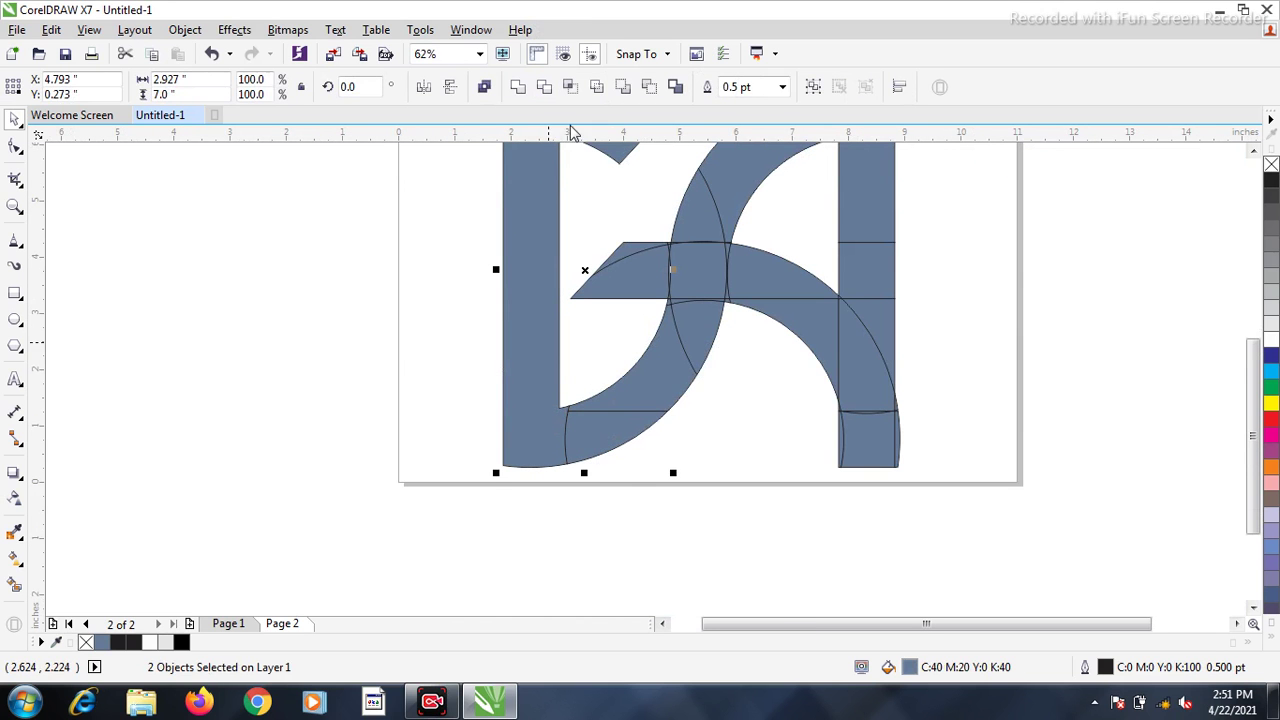
{"action": "left_click", "coordinate": [518, 87]}
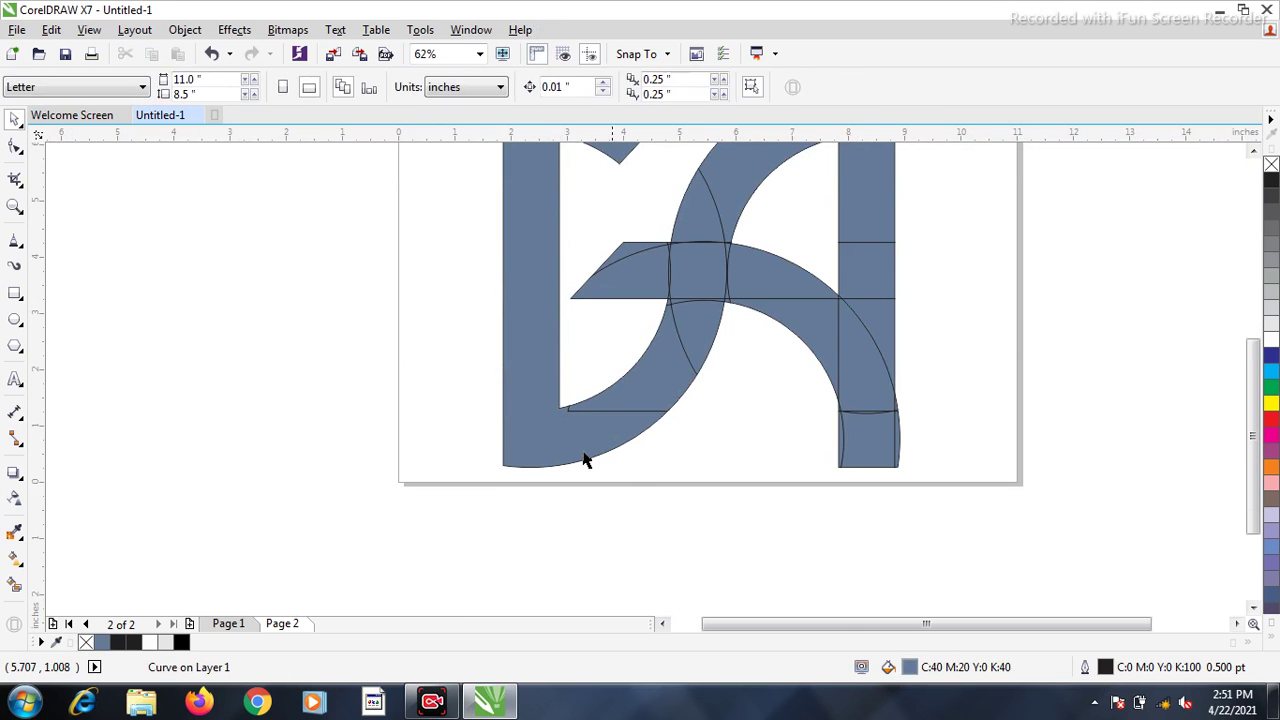
{"action": "left_click", "coordinate": [590, 272], "text": "shift"}
{"action": "left_click", "coordinate": [520, 87]}
{"action": "key", "text": "Escape"}
- Weld the slivers just below the central crossing to the arc piece beneath them
{"action": "scroll", "coordinate": [689, 316], "scroll_direction": "up", "scroll_amount": 4}
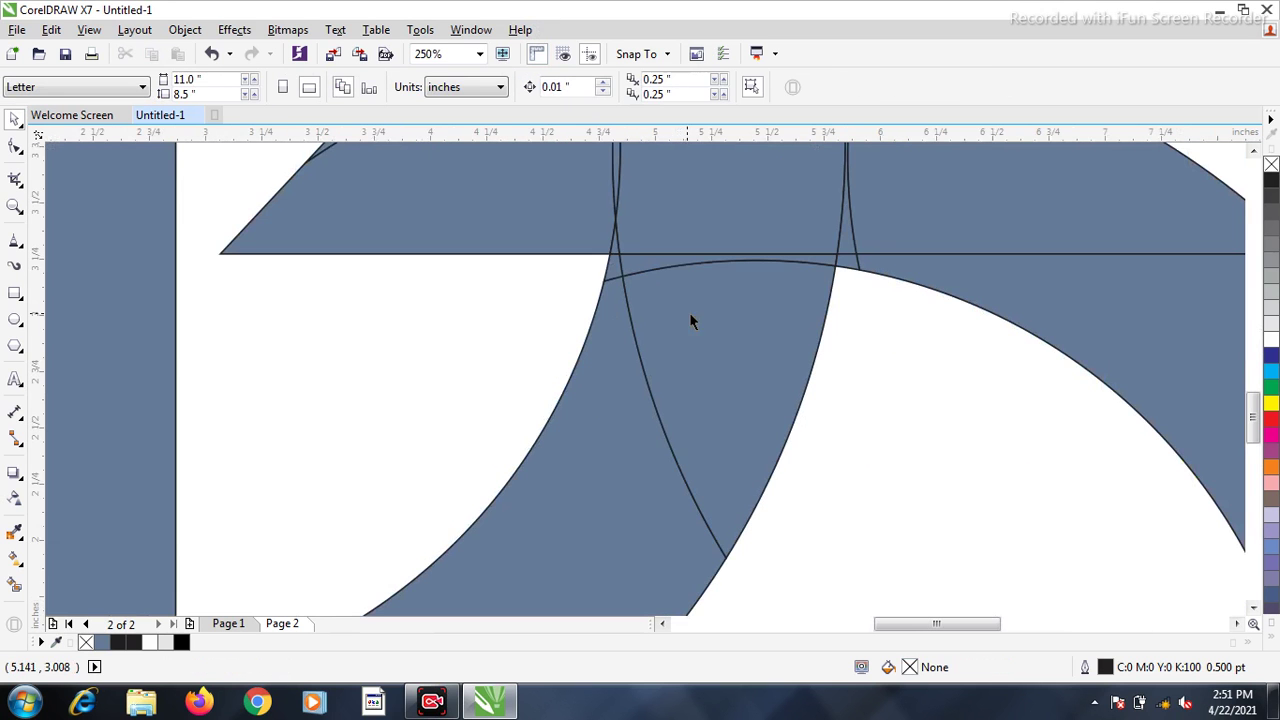
{"action": "left_click", "coordinate": [636, 266]}
{"action": "left_click", "coordinate": [526, 254]}
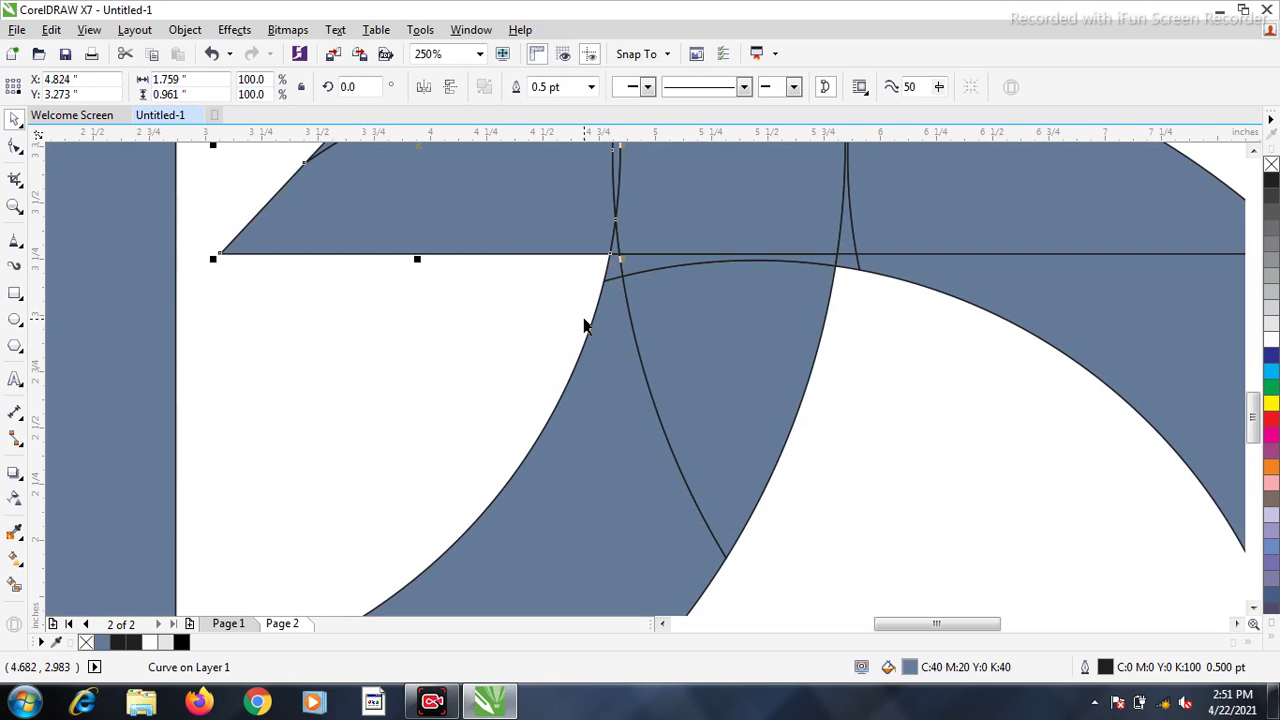
{"action": "left_click", "coordinate": [614, 272]}
{"action": "left_click", "coordinate": [656, 260], "text": "shift"}
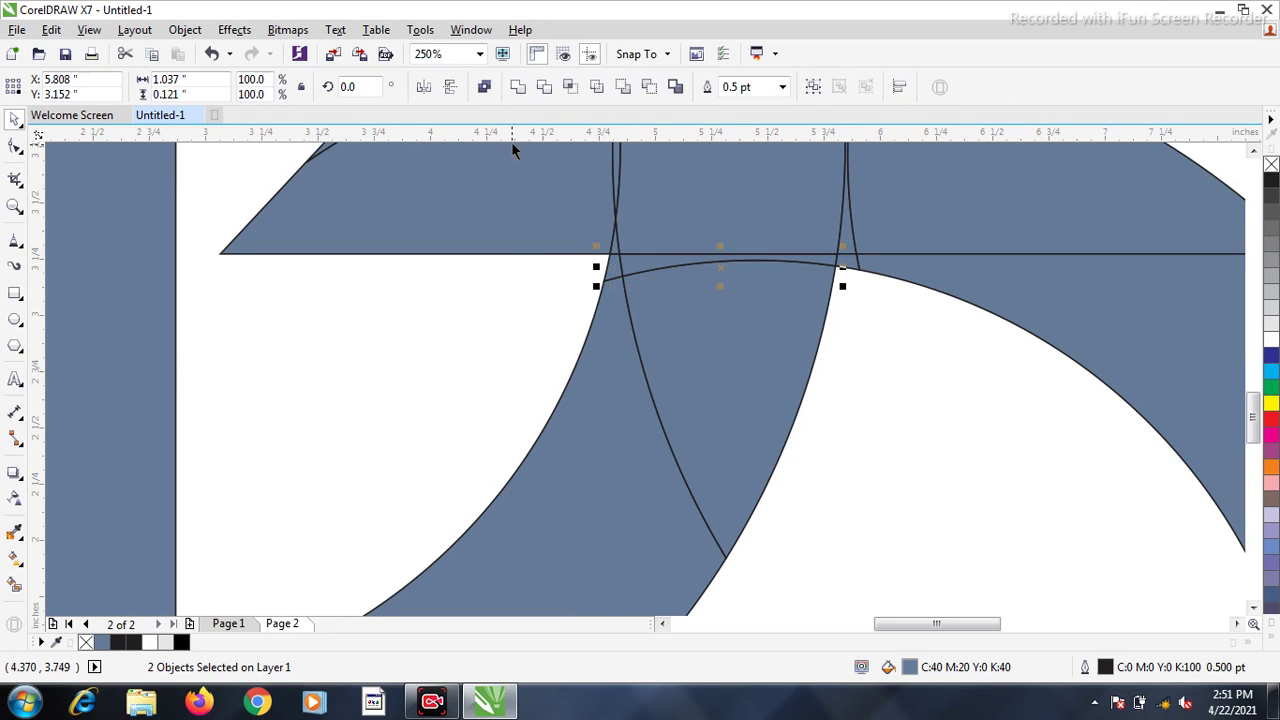
{"action": "left_click", "coordinate": [727, 399]}
{"action": "left_click", "coordinate": [622, 276], "text": "shift"}
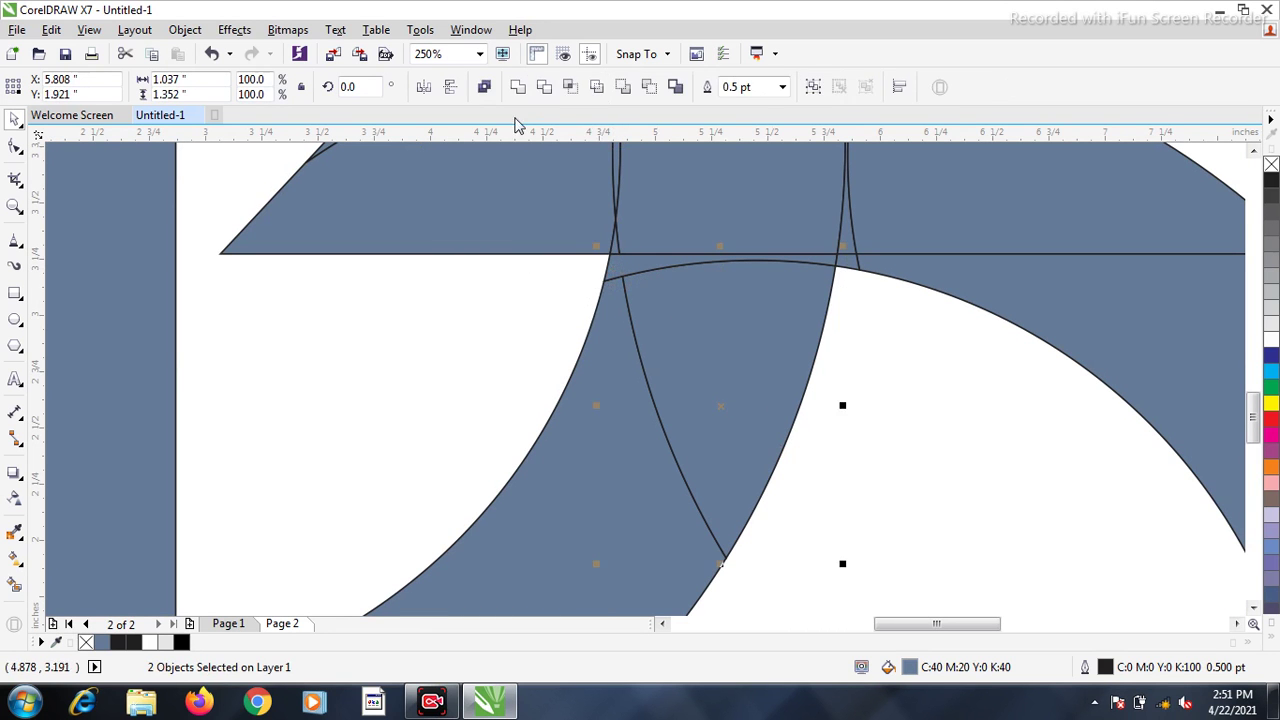
{"action": "left_click", "coordinate": [517, 88]}
- Weld the arc piece below the central crossing to the large left shape
{"action": "key", "text": "F3"}
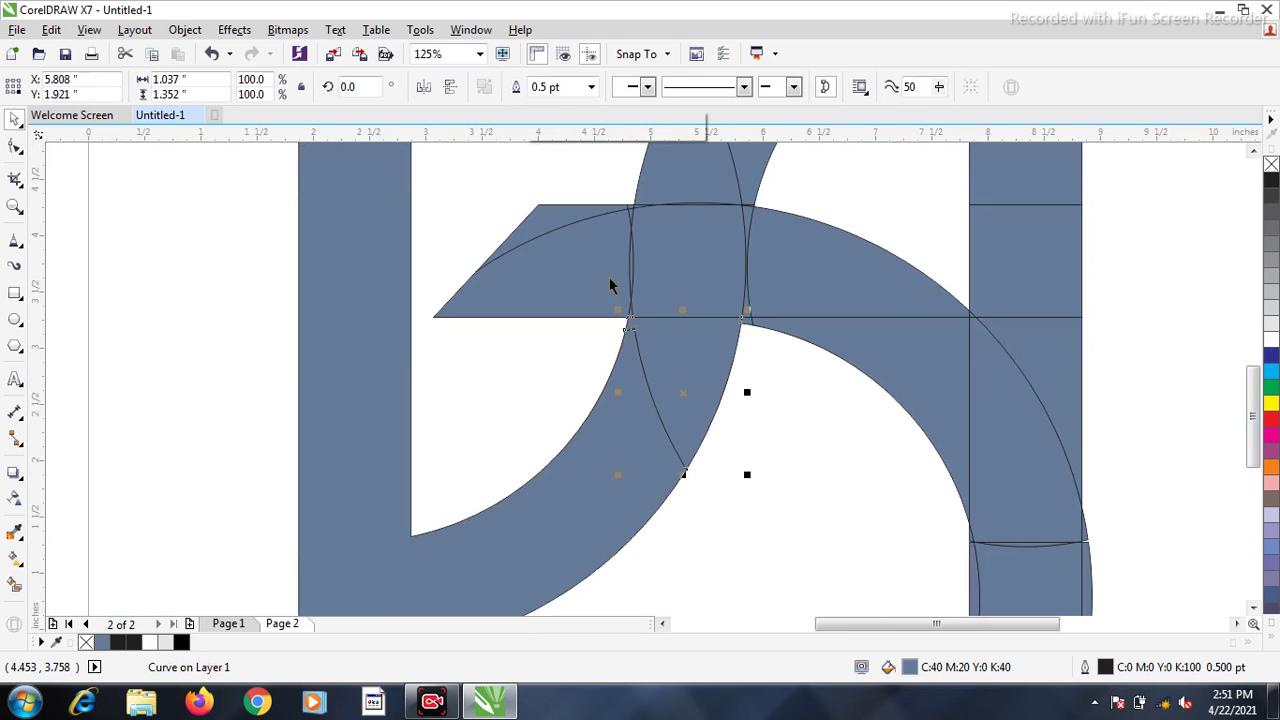
{"action": "left_click", "coordinate": [585, 535], "text": "shift"}
{"action": "left_click", "coordinate": [517, 88]}
{"action": "scroll", "coordinate": [520, 229], "scroll_direction": "down", "scroll_amount": 2}
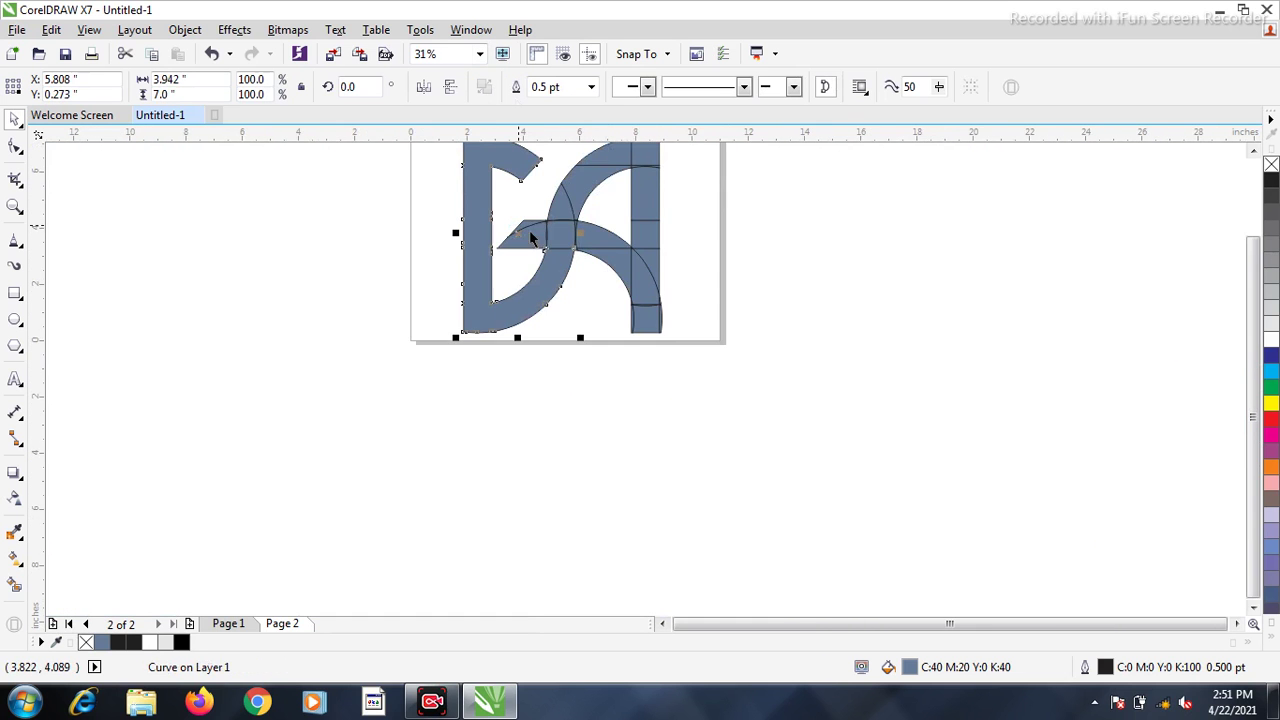
- Delete the slivers protruding beyond the outer edge of the right stem near its foot
{"action": "left_click", "coordinate": [672, 278]}
{"action": "scroll", "coordinate": [672, 278], "scroll_direction": "up", "scroll_amount": 2}
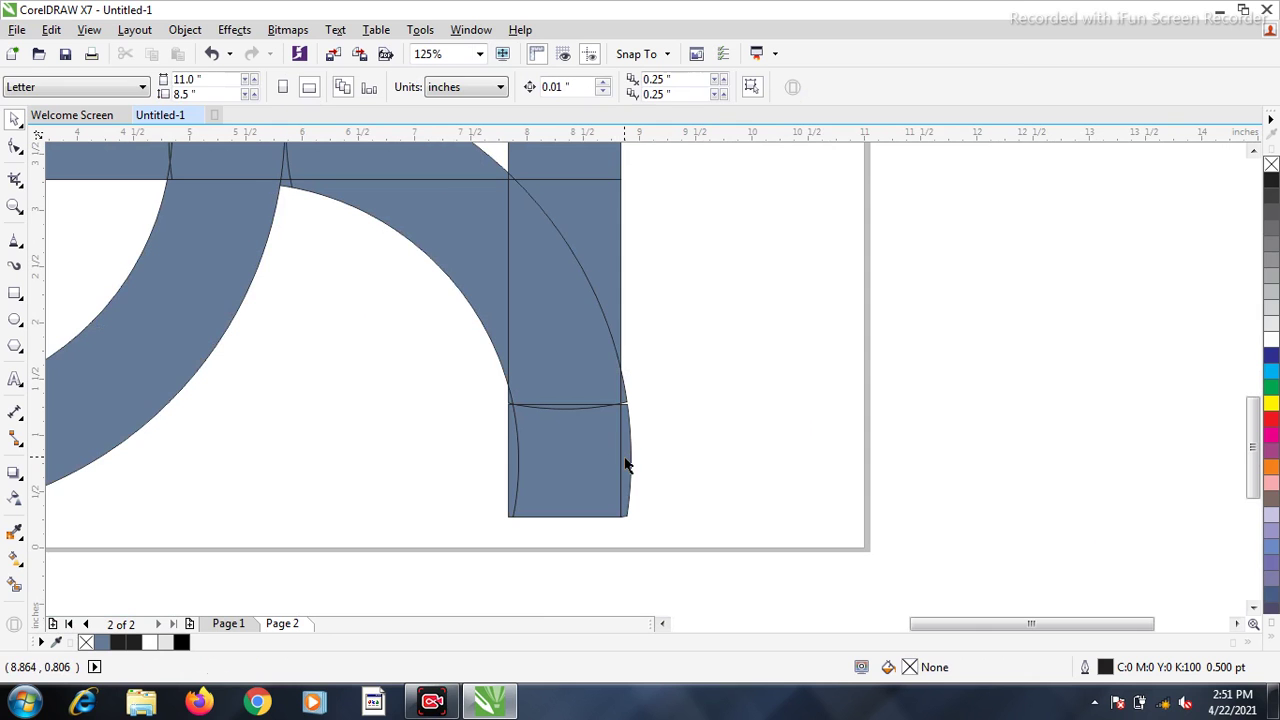
{"action": "left_click", "coordinate": [624, 457]}
{"action": "left_click", "coordinate": [622, 397]}
{"action": "left_click", "coordinate": [626, 400]}
{"action": "left_click", "coordinate": [626, 395]}
- Weld the right stem's foot pieces together and join them to the curved section directly above
{"action": "scroll", "coordinate": [626, 392], "scroll_direction": "down", "scroll_amount": 2}
{"action": "scroll", "coordinate": [614, 423], "scroll_direction": "up", "scroll_amount": 1}
{"action": "left_click_drag", "start_coordinate": [651, 485], "coordinate": [557, 373]}
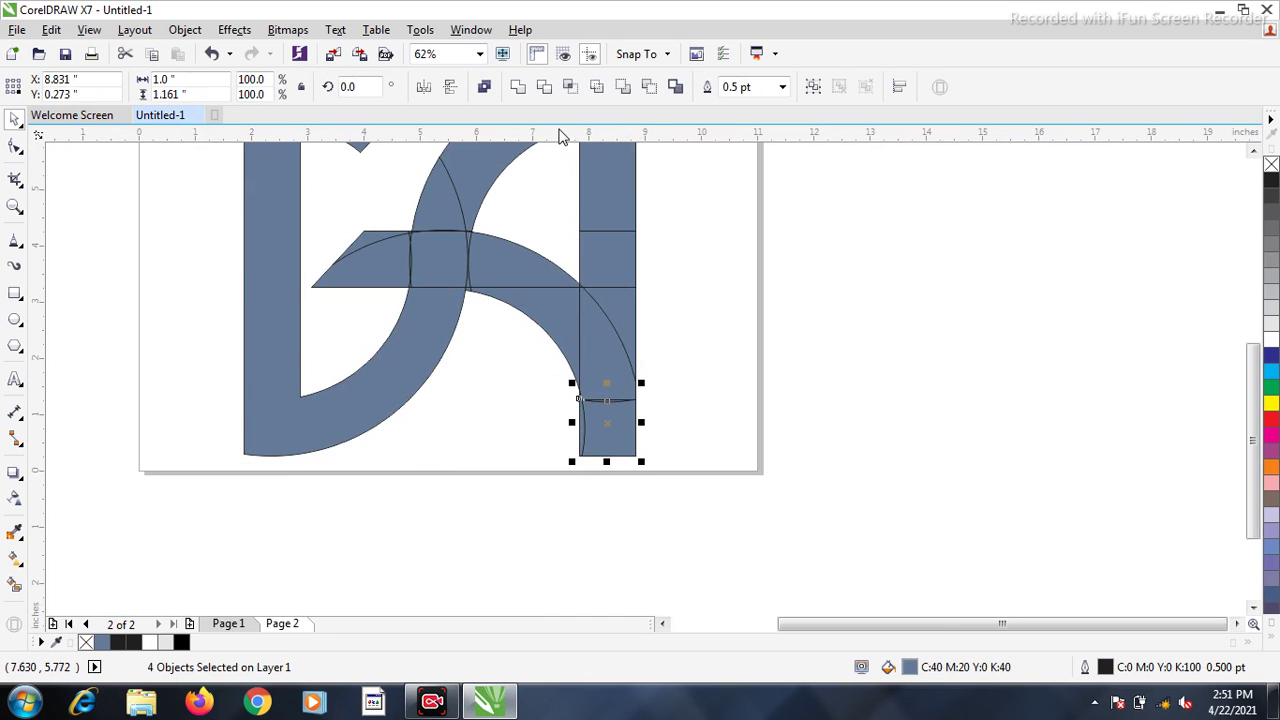
{"action": "left_click", "coordinate": [518, 88]}
{"action": "left_click", "coordinate": [606, 367], "text": "shift"}
{"action": "left_click", "coordinate": [518, 87]}
- Weld the arc pieces between the central crossing and the right stem to the welded foot
{"action": "left_click", "coordinate": [557, 309], "text": "shift"}
{"action": "left_click", "coordinate": [518, 88]}
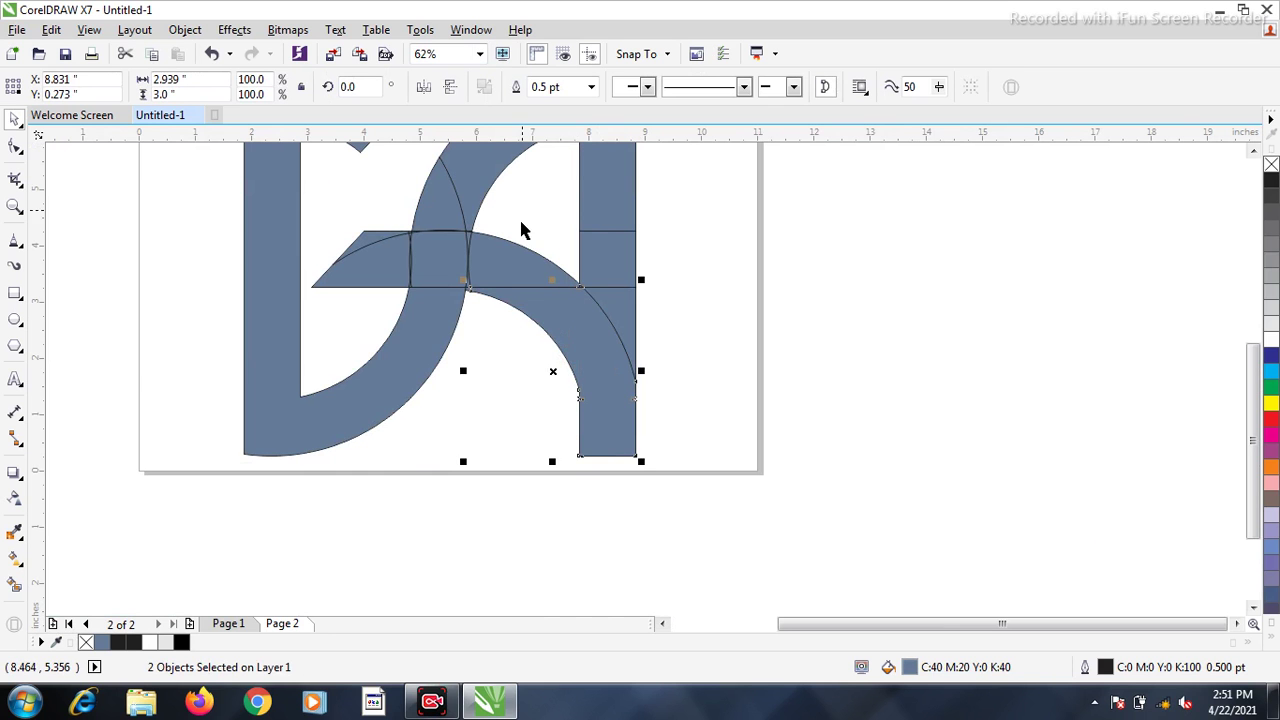
{"action": "left_click", "coordinate": [509, 258], "text": "shift"}
{"action": "left_click", "coordinate": [518, 87]}
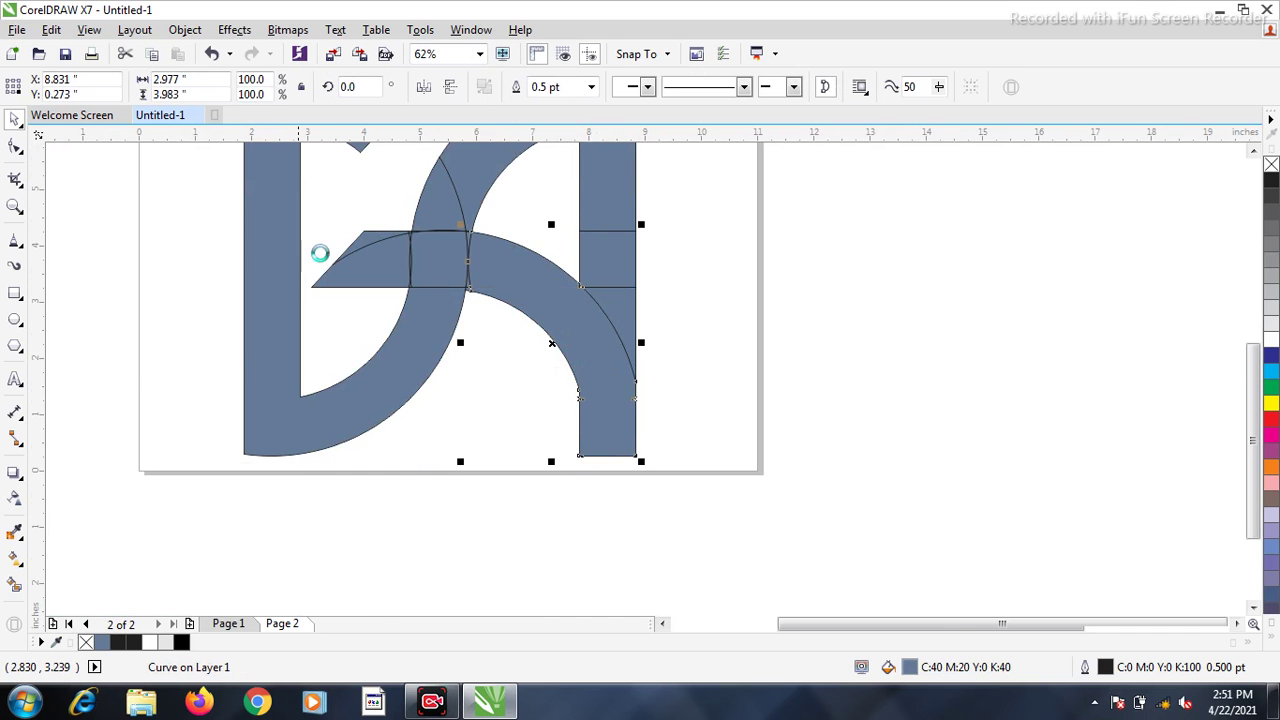
- Weld the two pieces of the slanted tip beside the central crossing
{"action": "scroll", "coordinate": [304, 275], "scroll_direction": "up", "scroll_amount": 2}
{"action": "left_click", "coordinate": [452, 279], "text": "shift"}
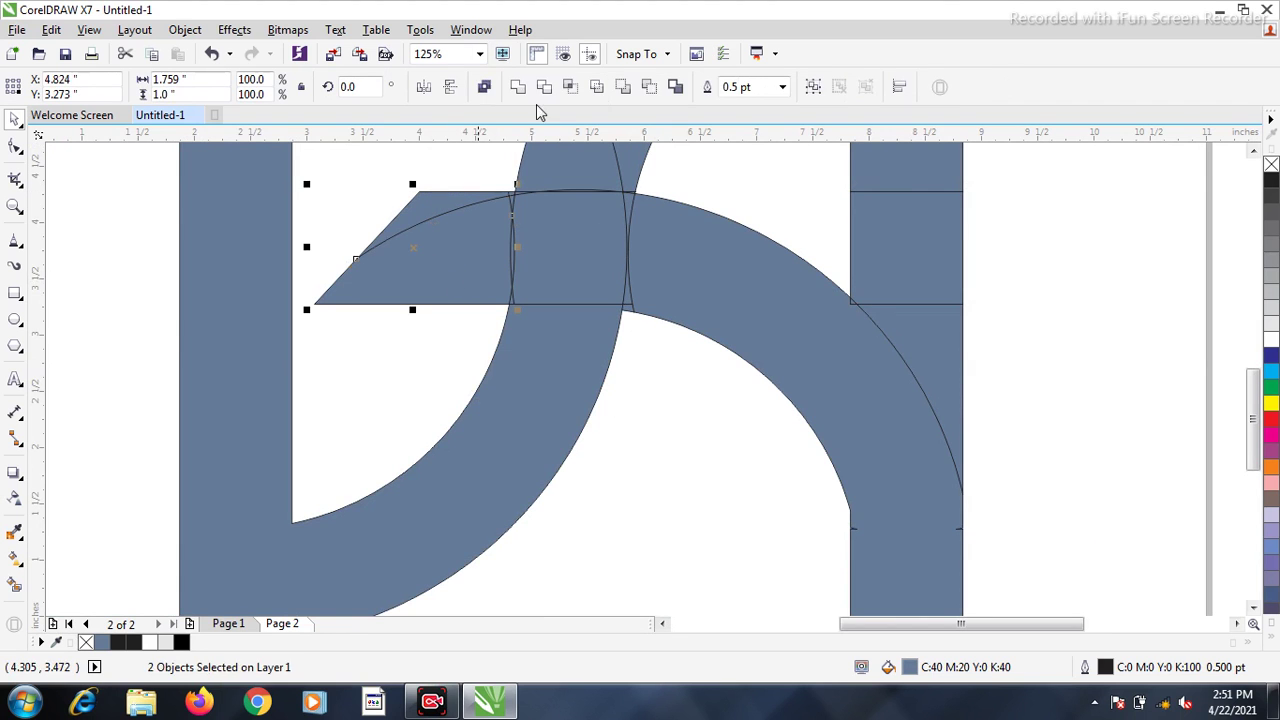
{"action": "left_click", "coordinate": [518, 88]}
{"action": "scroll", "coordinate": [510, 200], "scroll_direction": "up", "scroll_amount": 4}
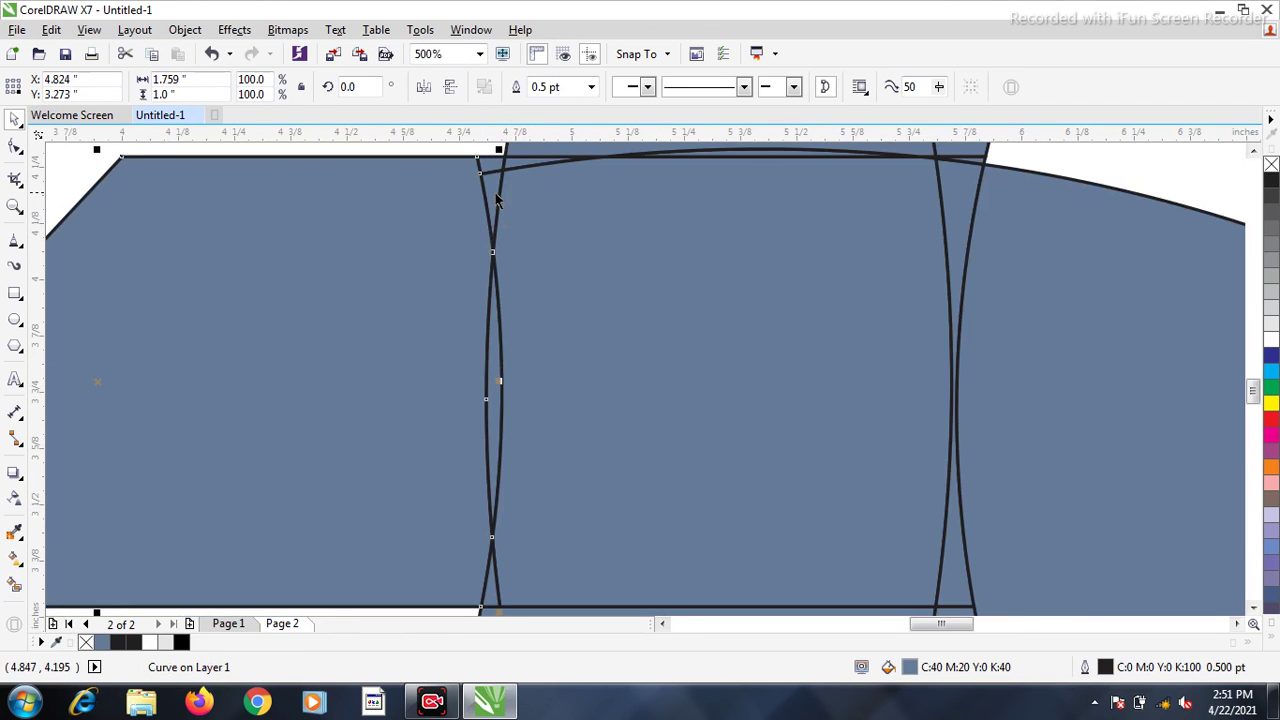
{"action": "scroll", "coordinate": [497, 200], "scroll_direction": "down", "scroll_amount": 2}
{"action": "scroll", "coordinate": [486, 210], "scroll_direction": "down", "scroll_amount": 2}
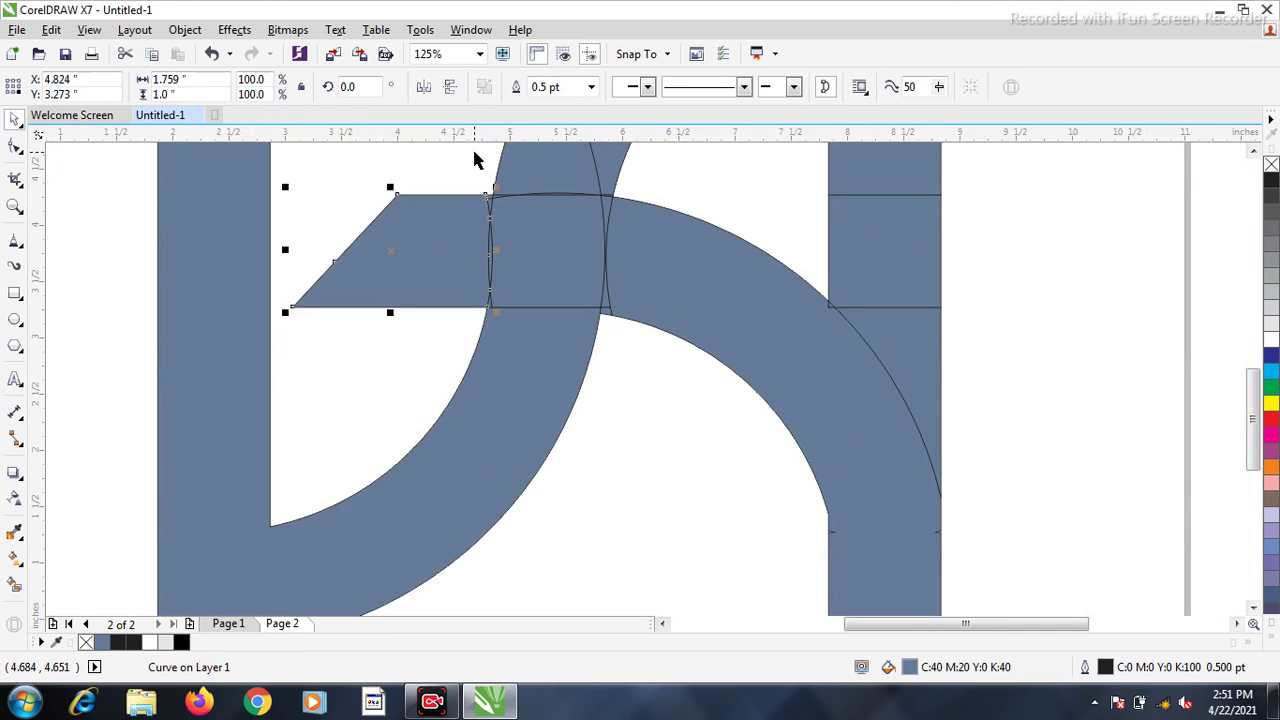
- Weld the slivers along the central crossing's left edge to the slanted tip
{"action": "left_click", "coordinate": [462, 157]}
{"action": "left_click_drag", "start_coordinate": [529, 343], "coordinate": [530, 325]}
{"action": "left_click", "coordinate": [518, 88]}
{"action": "left_click", "coordinate": [434, 268], "text": "shift"}
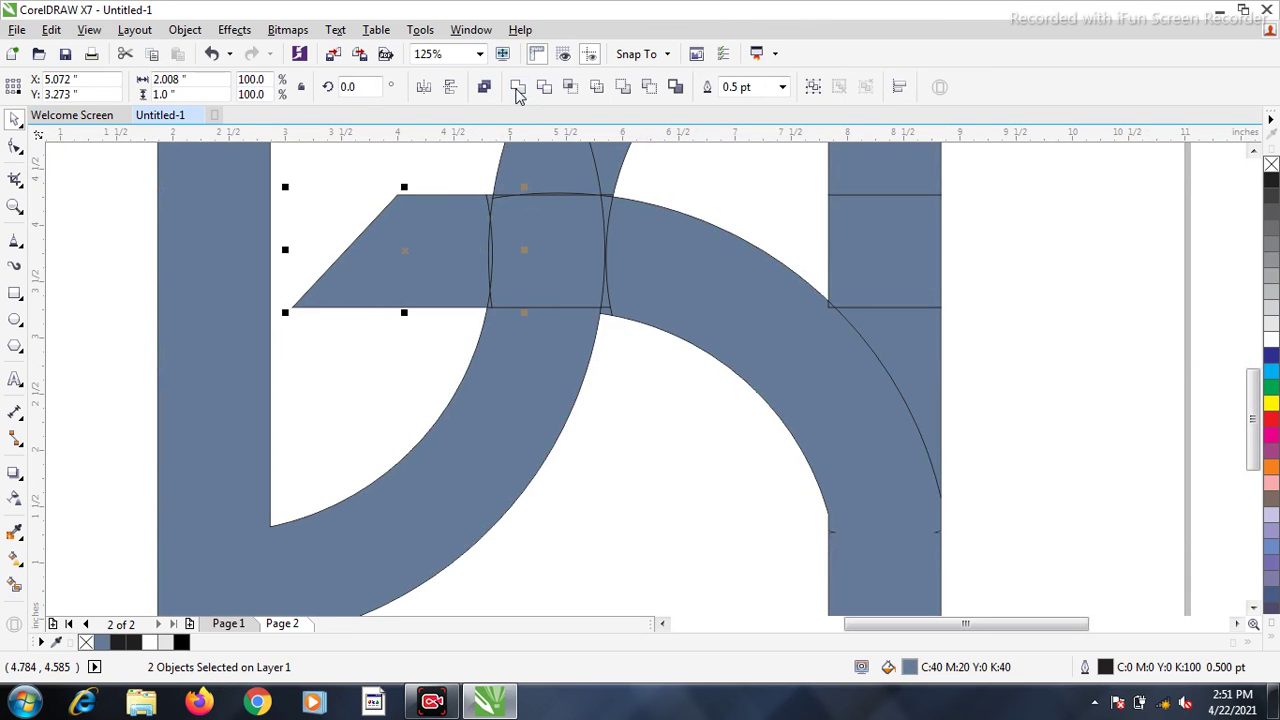
{"action": "left_click", "coordinate": [518, 88]}
- Weld the thin slivers along the central crossing's upper edge
{"action": "scroll", "coordinate": [632, 237], "scroll_direction": "up", "scroll_amount": 2}
{"action": "left_click", "coordinate": [713, 185]}
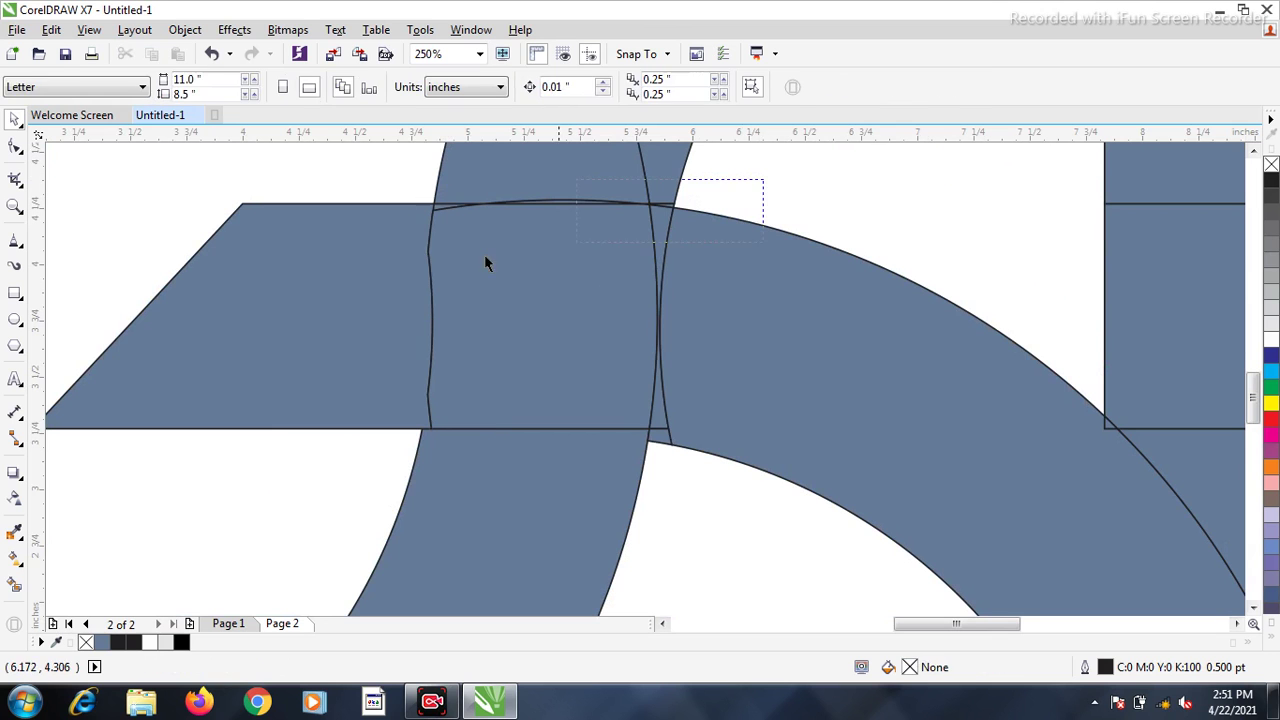
{"action": "left_click_drag", "start_coordinate": [763, 180], "coordinate": [405, 262]}
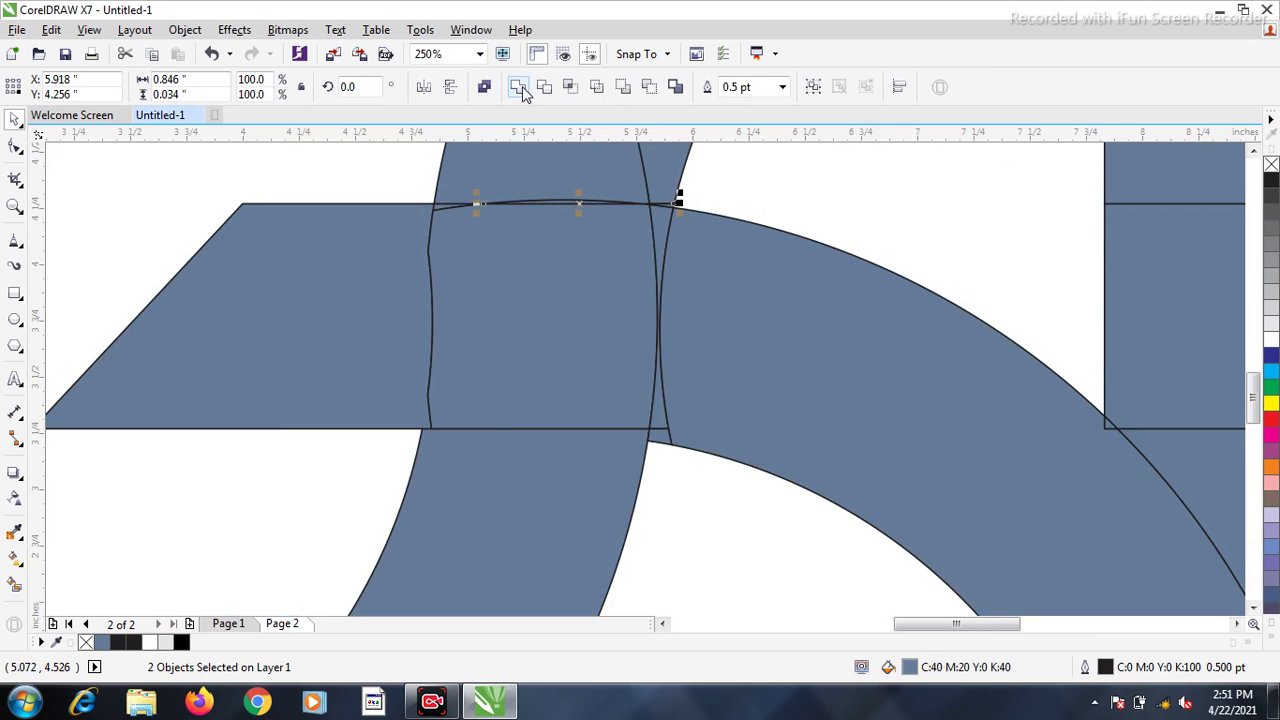
{"action": "left_click", "coordinate": [521, 88]}
- Weld the slivers along the central crossing's right edge and join them to the crossing and slanted tip
{"action": "left_click_drag", "start_coordinate": [765, 160], "coordinate": [591, 464]}
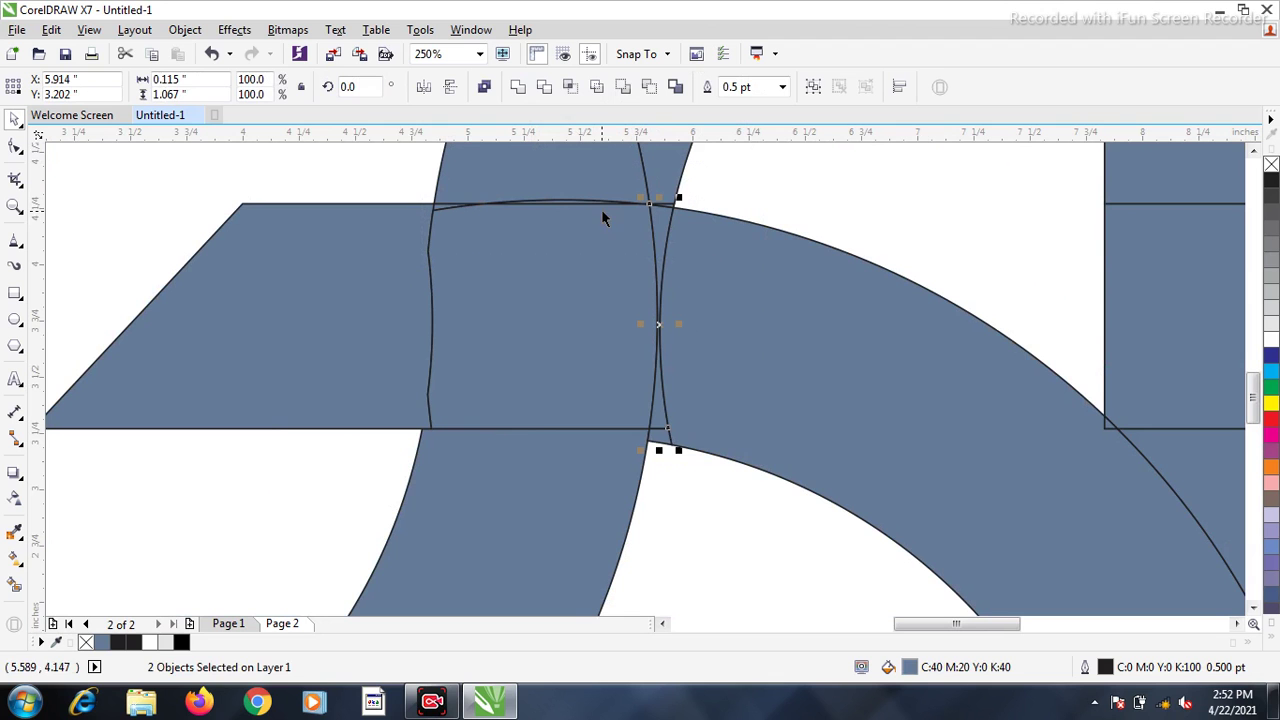
{"action": "left_click", "coordinate": [519, 88]}
{"action": "left_click", "coordinate": [510, 277], "text": "shift"}
{"action": "left_click", "coordinate": [520, 88]}
{"action": "left_click", "coordinate": [447, 192], "text": "shift"}
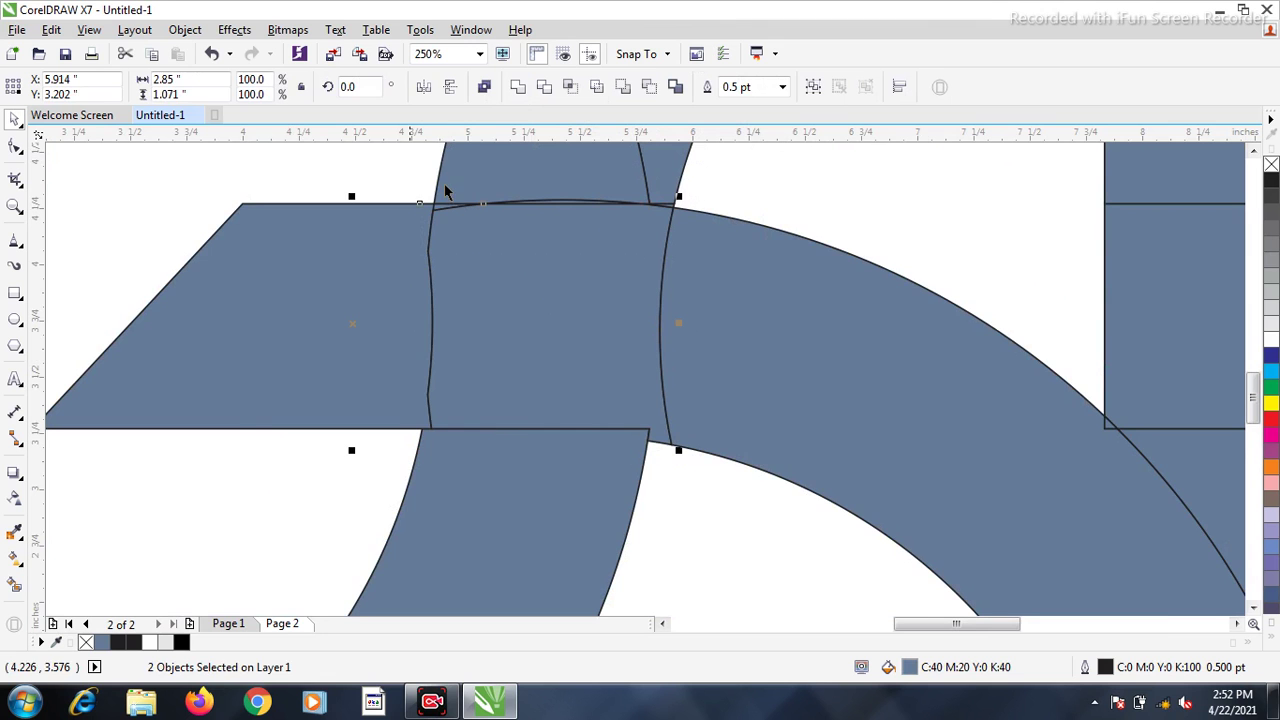
{"action": "left_click", "coordinate": [519, 90]}
- Weld the slanted tip and crossing to the arc that runs down into the right stem's foot
{"action": "scroll", "coordinate": [500, 248], "scroll_direction": "down", "scroll_amount": 2}
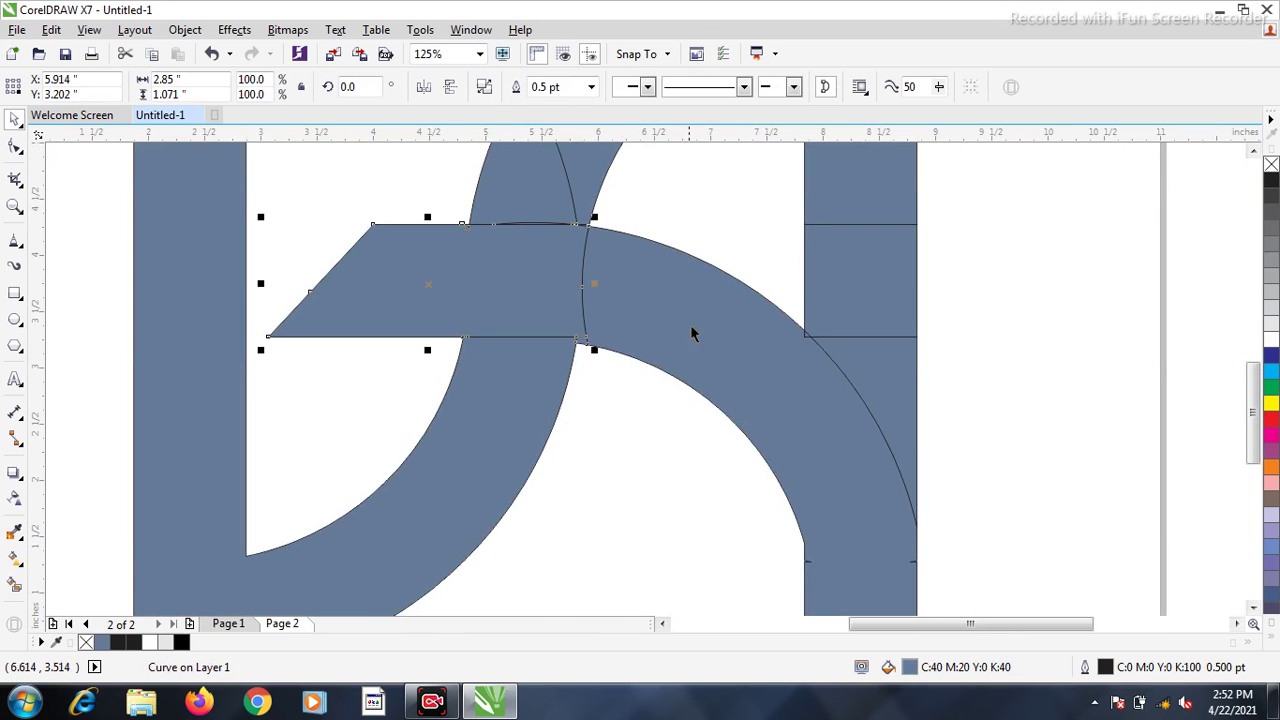
{"action": "left_click", "coordinate": [694, 328], "text": "shift"}
{"action": "left_click", "coordinate": [519, 88]}
- Weld the right stem's stacked upper pieces into one shape
{"action": "scroll", "coordinate": [709, 289], "scroll_direction": "down", "scroll_amount": 4}
{"action": "left_click", "coordinate": [700, 222]}
{"action": "left_click_drag", "start_coordinate": [603, 405], "coordinate": [600, 408]}
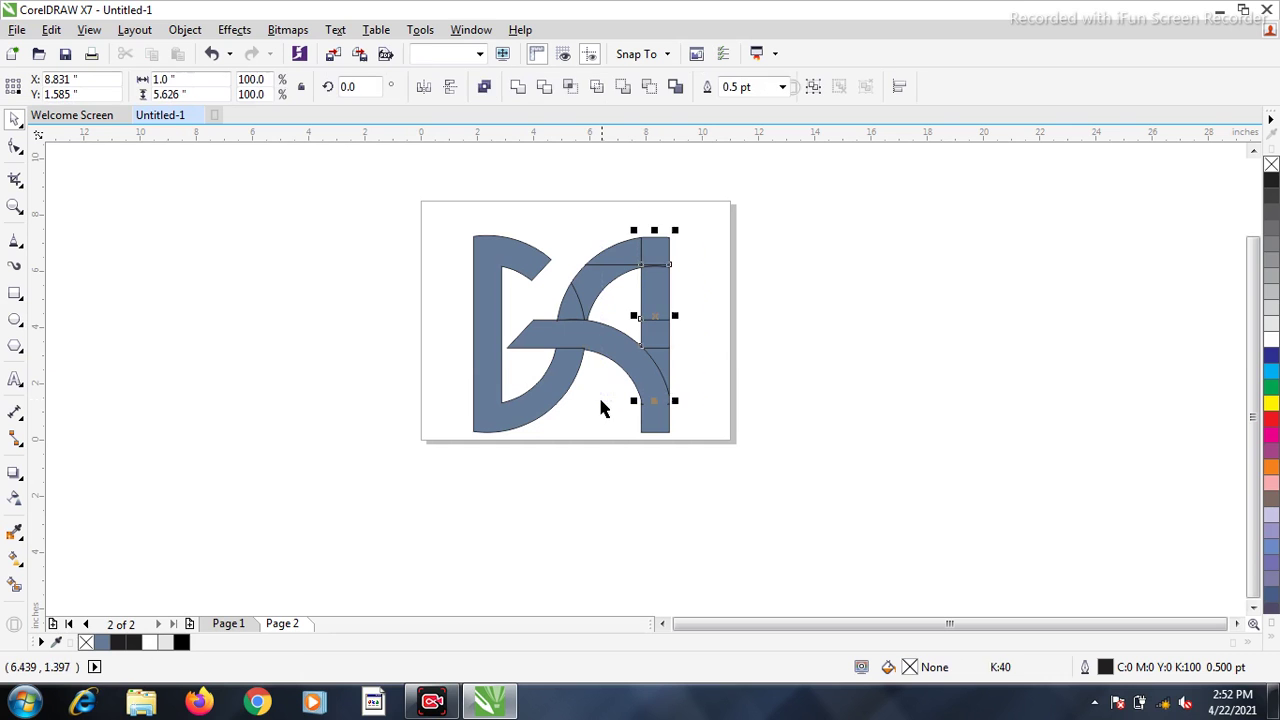
{"action": "left_click", "coordinate": [519, 90]}
- Weld the topmost segment of the upper arc to the right stem
{"action": "scroll", "coordinate": [620, 287], "scroll_direction": "up", "scroll_amount": 2}
{"action": "left_click", "coordinate": [773, 200]}
{"action": "left_click", "coordinate": [618, 214]}
{"action": "left_click", "coordinate": [711, 225], "text": "shift"}
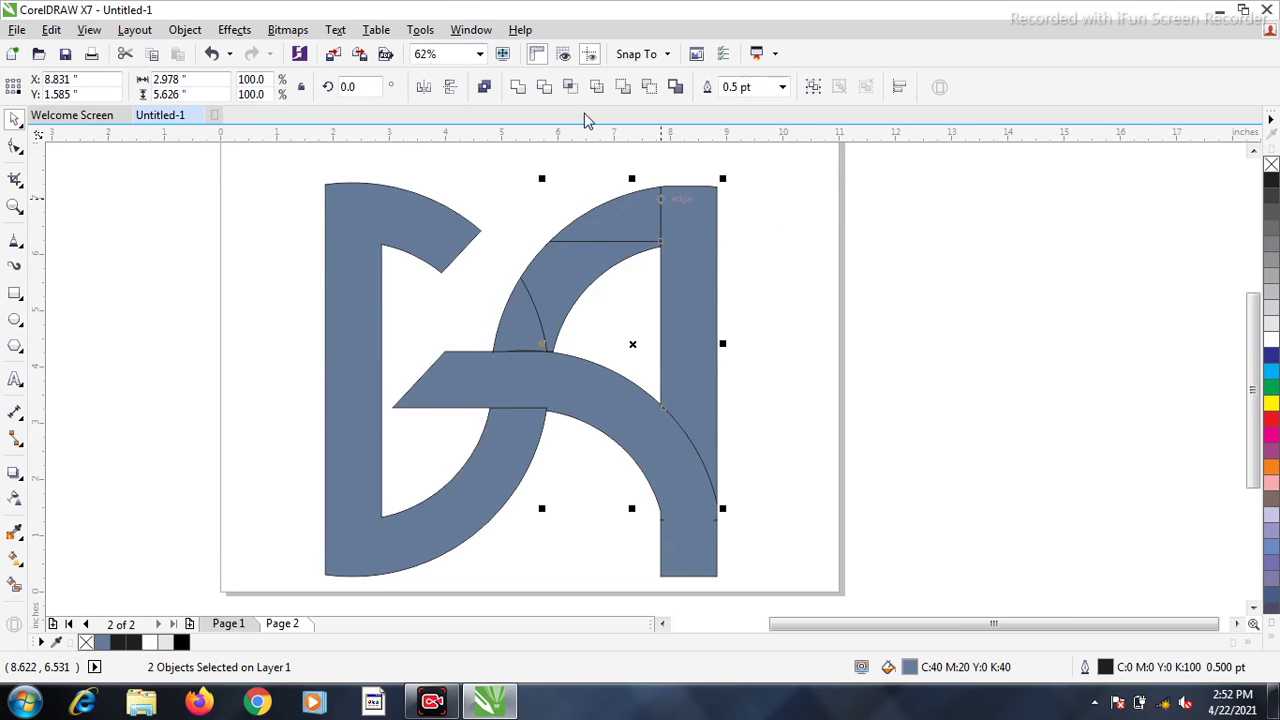
{"action": "left_click", "coordinate": [519, 87]}
- Weld the upper arc's middle segment to the right stem shape
{"action": "left_click", "coordinate": [863, 348]}
{"action": "left_click", "coordinate": [551, 271]}
{"action": "left_click", "coordinate": [699, 211], "text": "shift"}
{"action": "left_click", "coordinate": [528, 87]}
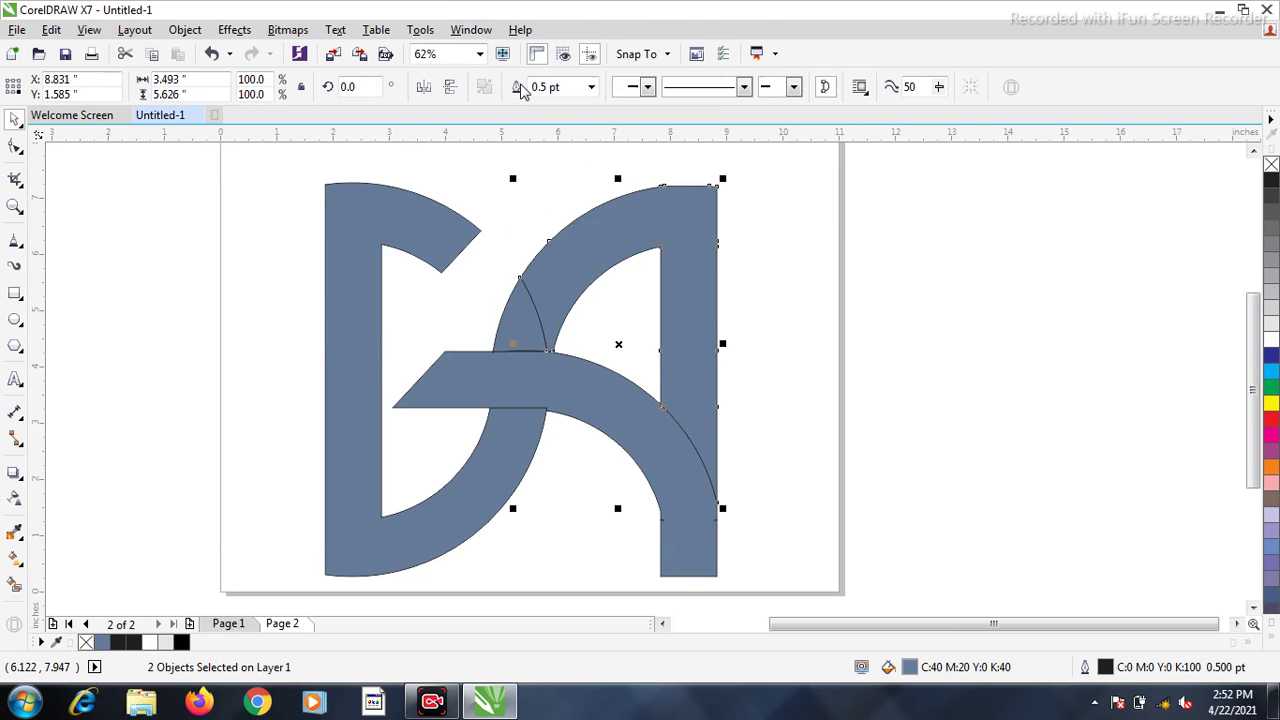
- Weld the upper arc's last segment, just above the crossing, to the right stem shape
{"action": "left_click", "coordinate": [945, 393]}
{"action": "left_click", "coordinate": [533, 335]}
{"action": "left_click", "coordinate": [577, 273], "text": "shift"}
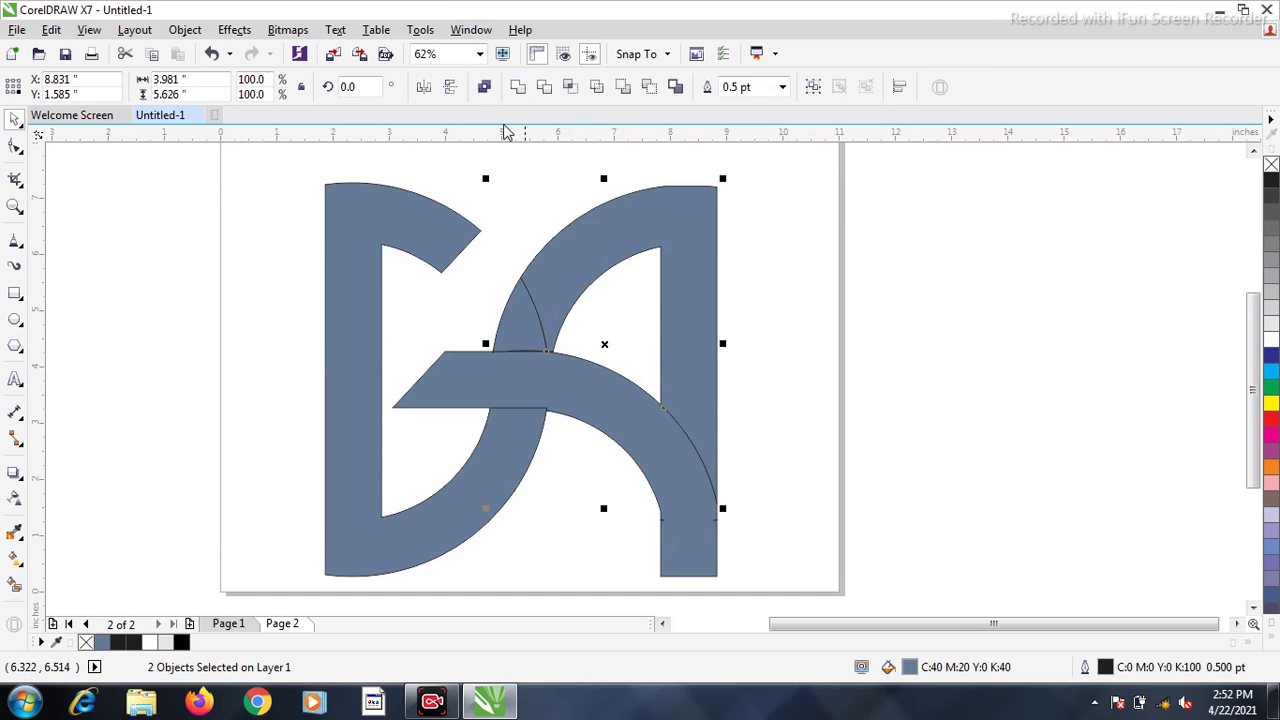
{"action": "left_click", "coordinate": [518, 87]}
{"action": "left_click", "coordinate": [881, 260]}
{"action": "scroll", "coordinate": [758, 275], "scroll_direction": "down", "scroll_amount": 2}
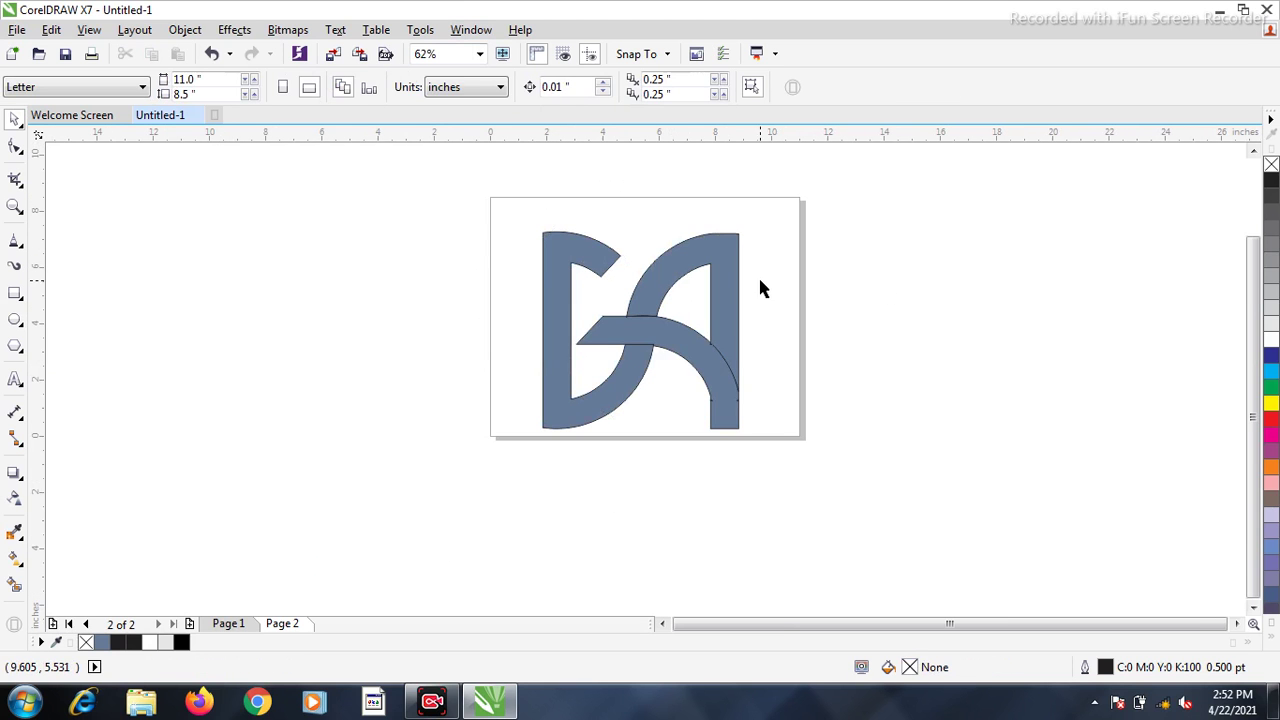
- Draw a rectangle about 11.1 by 8.43 inches covering the page and fill it with black
{"action": "left_click", "coordinate": [731, 382]}
{"action": "left_click_drag", "start_coordinate": [859, 199], "coordinate": [467, 482]}
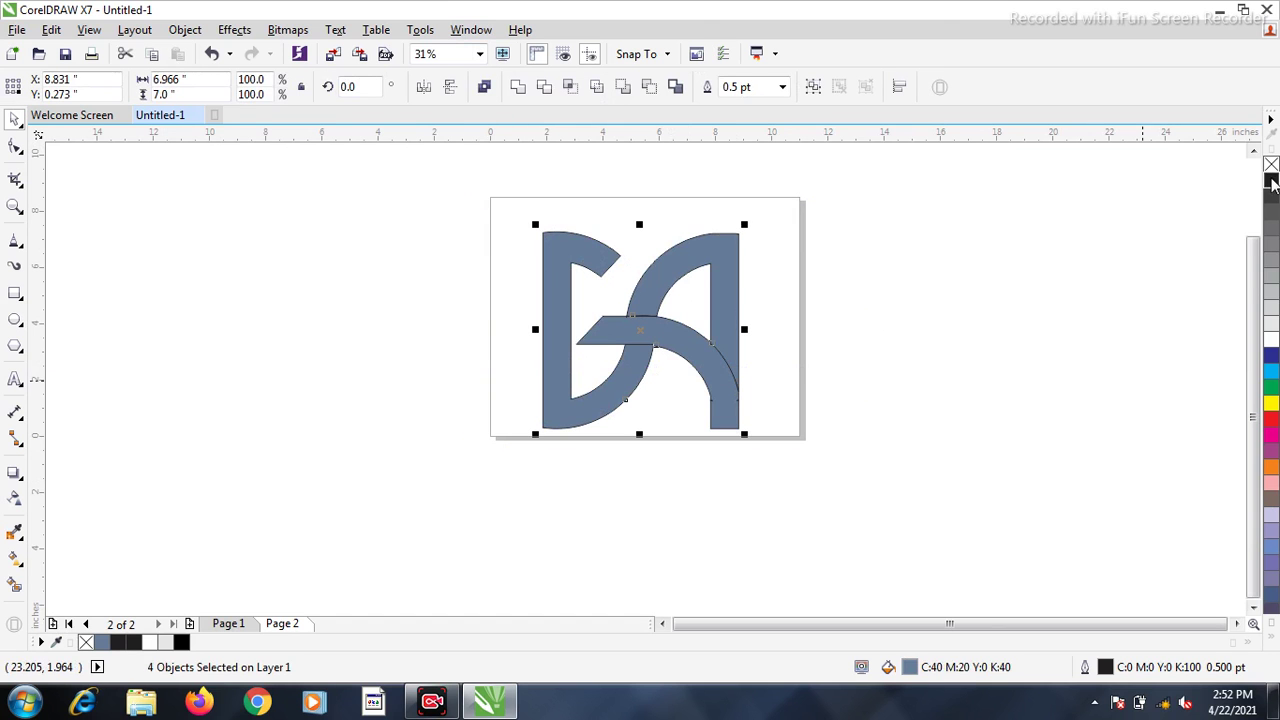
{"action": "left_click", "coordinate": [15, 293]}
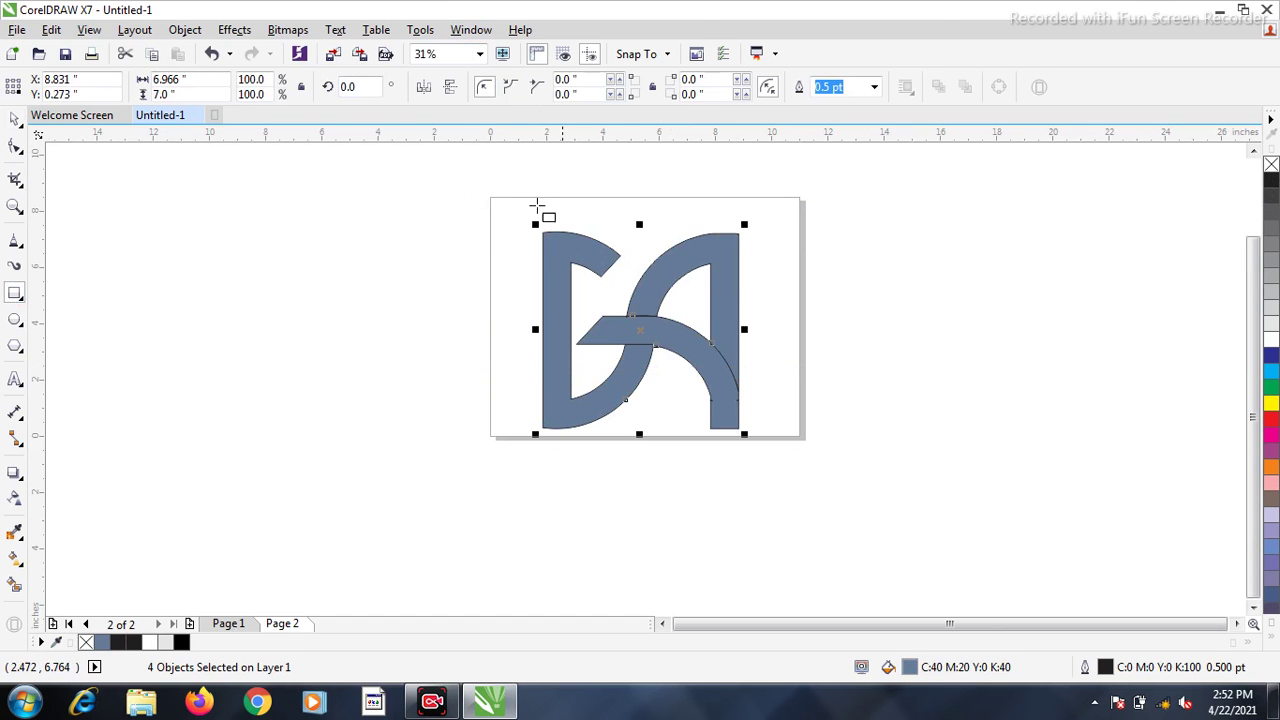
{"action": "left_click_drag", "start_coordinate": [490, 199], "coordinate": [802, 437]}
{"action": "left_click", "coordinate": [15, 118]}
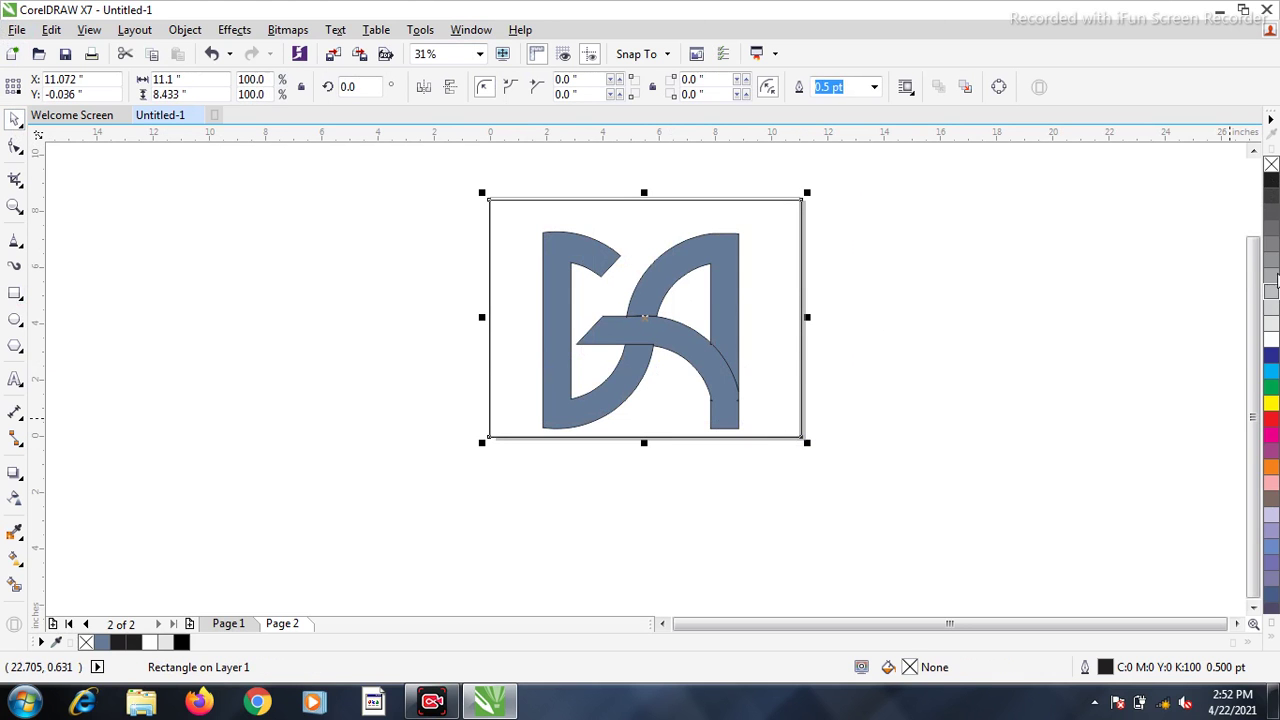
{"action": "left_click", "coordinate": [1272, 178]}
- Send the black rectangle to the back of the page, behind the logo
{"action": "right_click", "coordinate": [694, 317]}
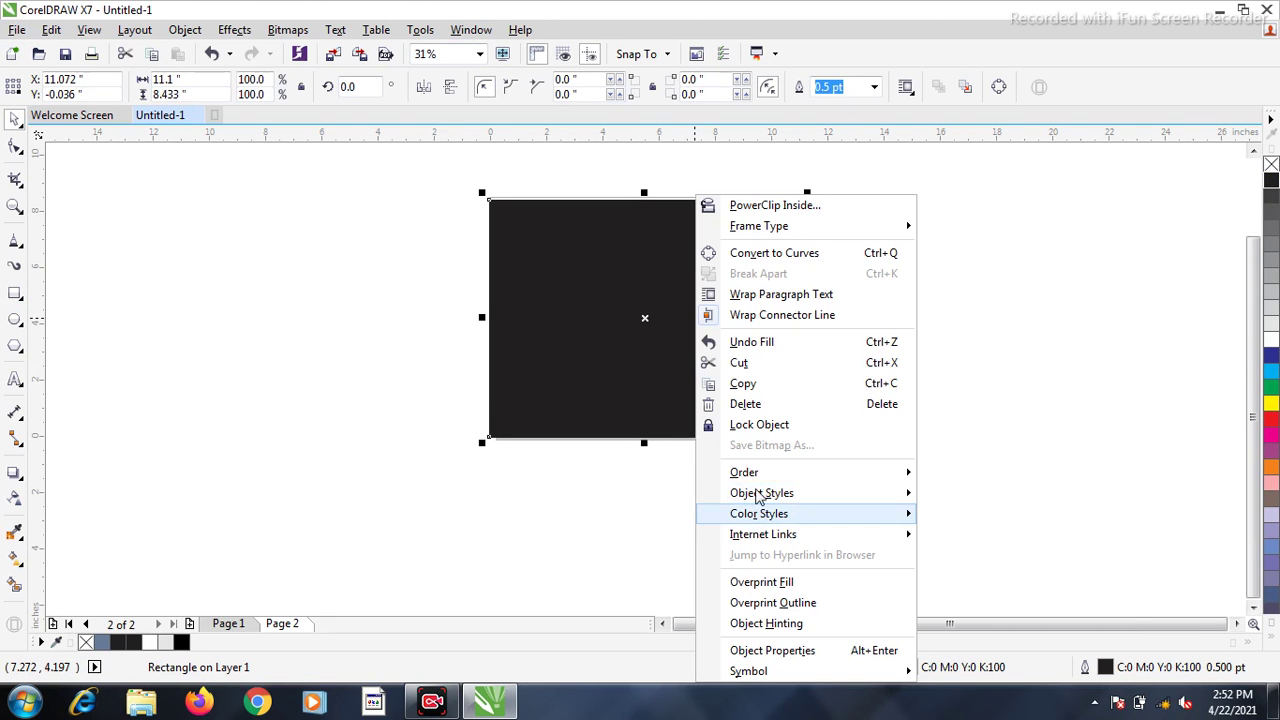
{"action": "mouse_move", "coordinate": [755, 475]}
{"action": "left_click", "coordinate": [952, 492]}
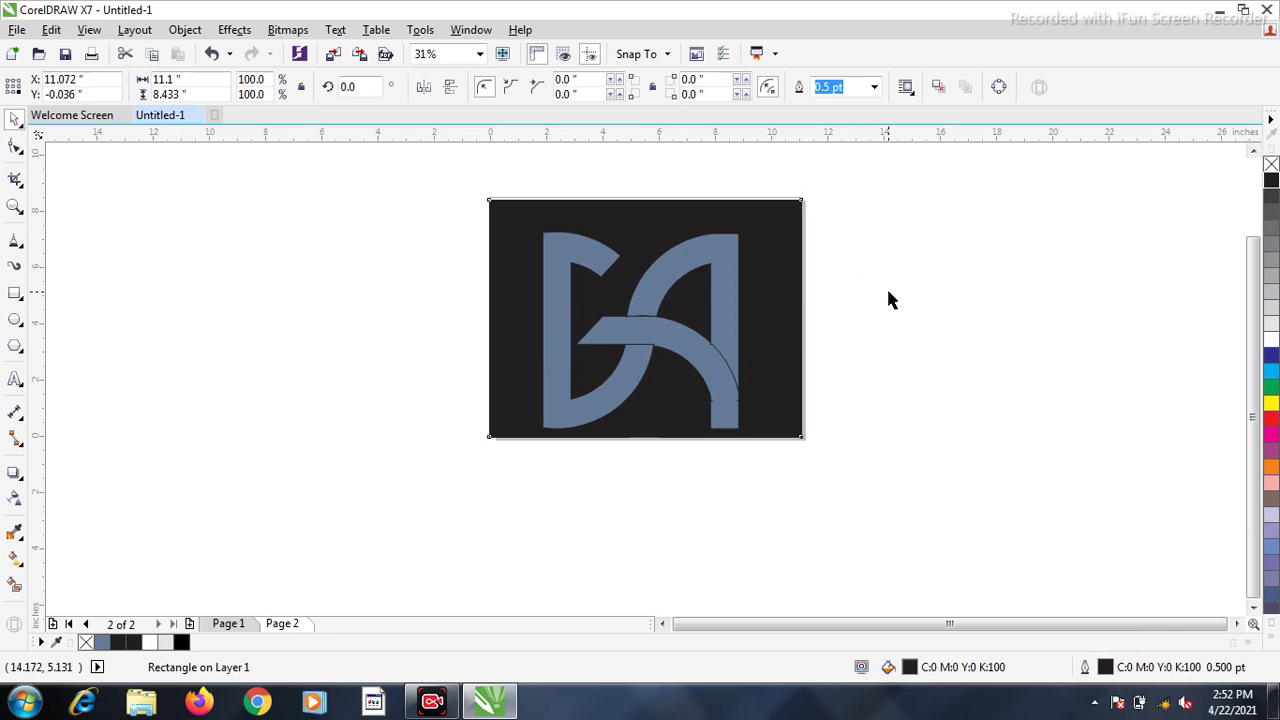
- Fill the four logo pieces with white and remove their outlines
{"action": "left_click", "coordinate": [478, 188]}
{"action": "left_click_drag", "start_coordinate": [457, 180], "coordinate": [792, 488]}
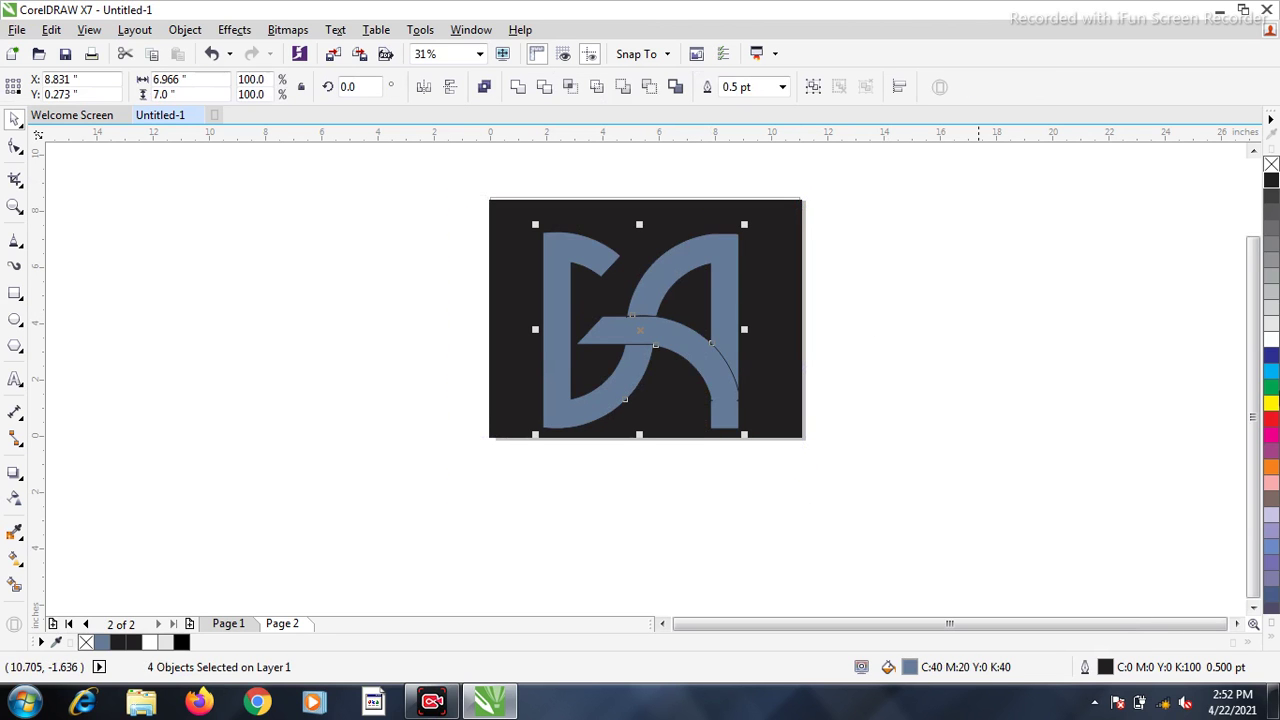
{"action": "left_click", "coordinate": [1271, 354]}
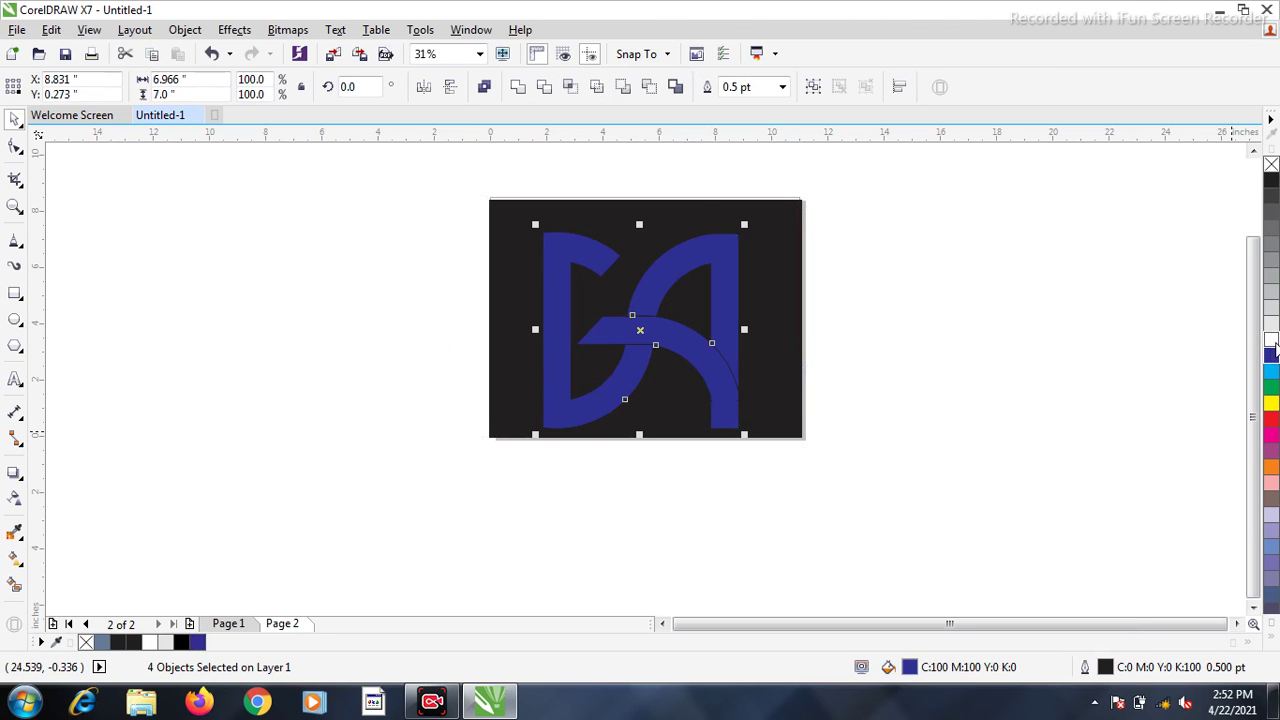
{"action": "left_click", "coordinate": [1271, 339]}
{"action": "right_click", "coordinate": [1271, 165]}
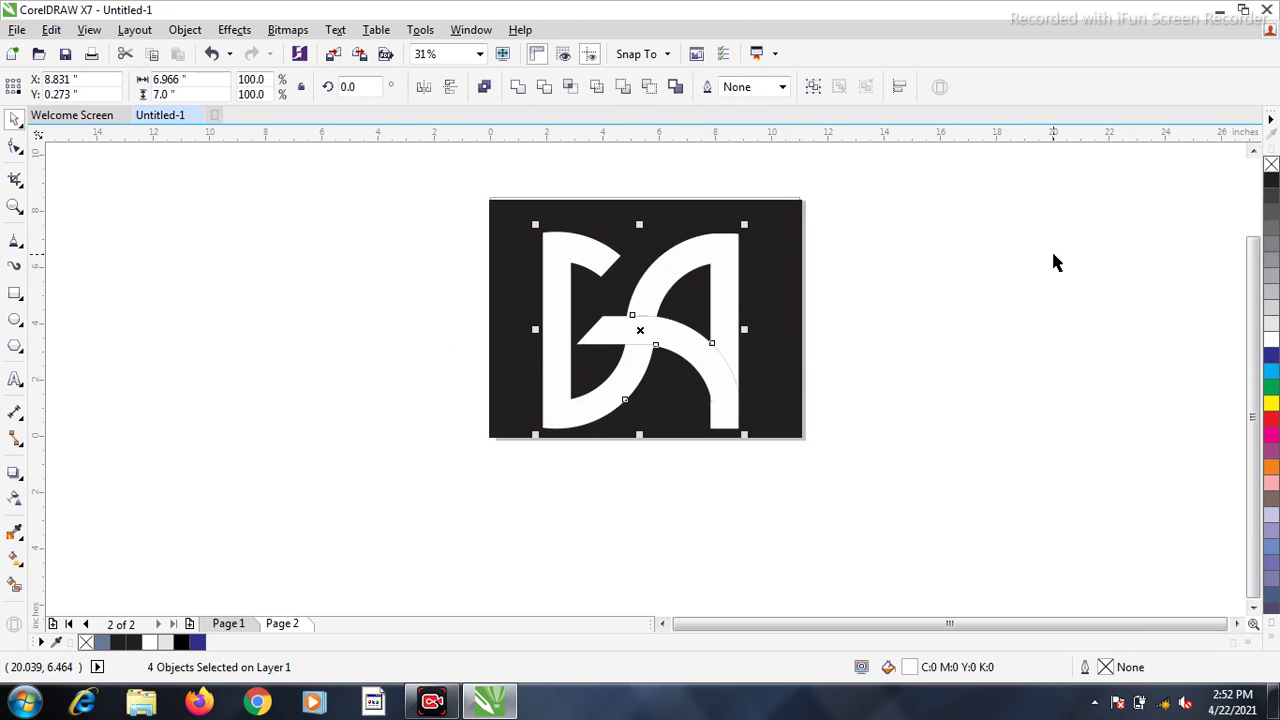
{"action": "left_click", "coordinate": [1050, 249]}
- Examine the seam and curve nodes where the crossing arc meets the right stem
{"action": "scroll", "coordinate": [700, 352], "scroll_direction": "up", "scroll_amount": 4}
{"action": "scroll", "coordinate": [757, 320], "scroll_direction": "down", "scroll_amount": 1}
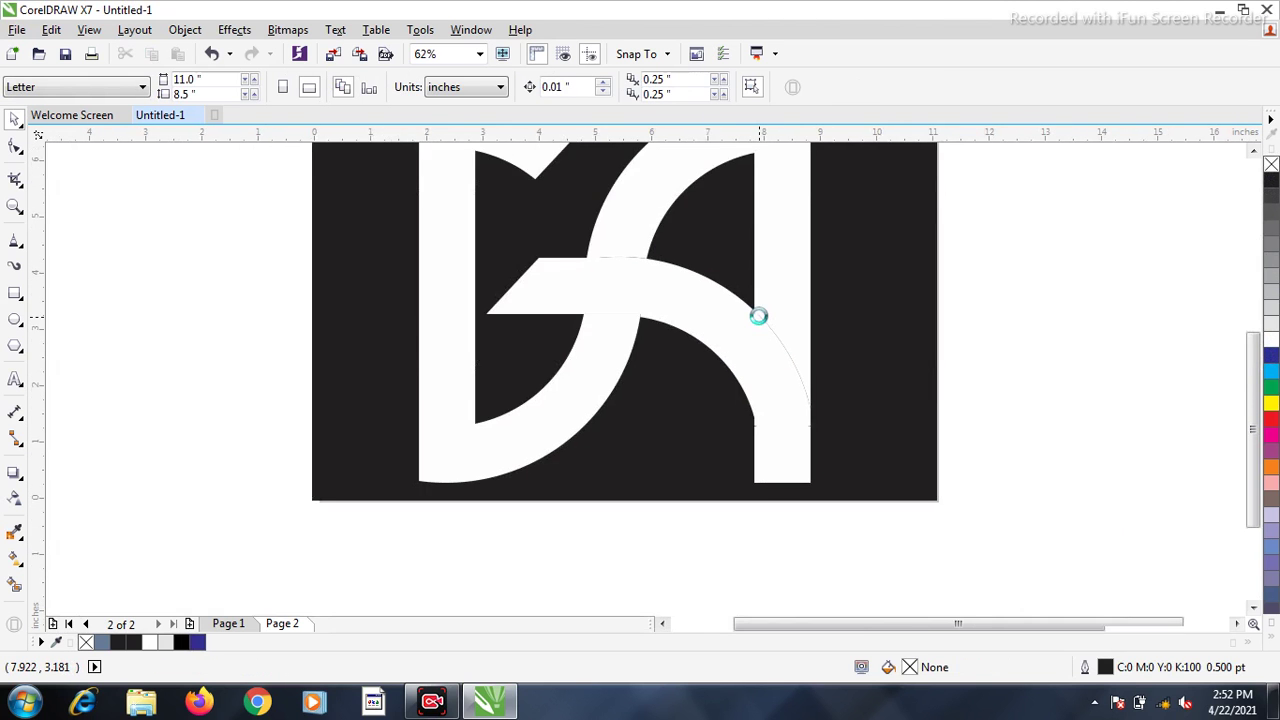
{"action": "scroll", "coordinate": [757, 314], "scroll_direction": "up", "scroll_amount": 3}
{"action": "key", "text": "F10"}
{"action": "left_click", "coordinate": [757, 311]}
{"action": "scroll", "coordinate": [756, 310], "scroll_direction": "up", "scroll_amount": 1}
{"action": "scroll", "coordinate": [757, 309], "scroll_direction": "down", "scroll_amount": 4}
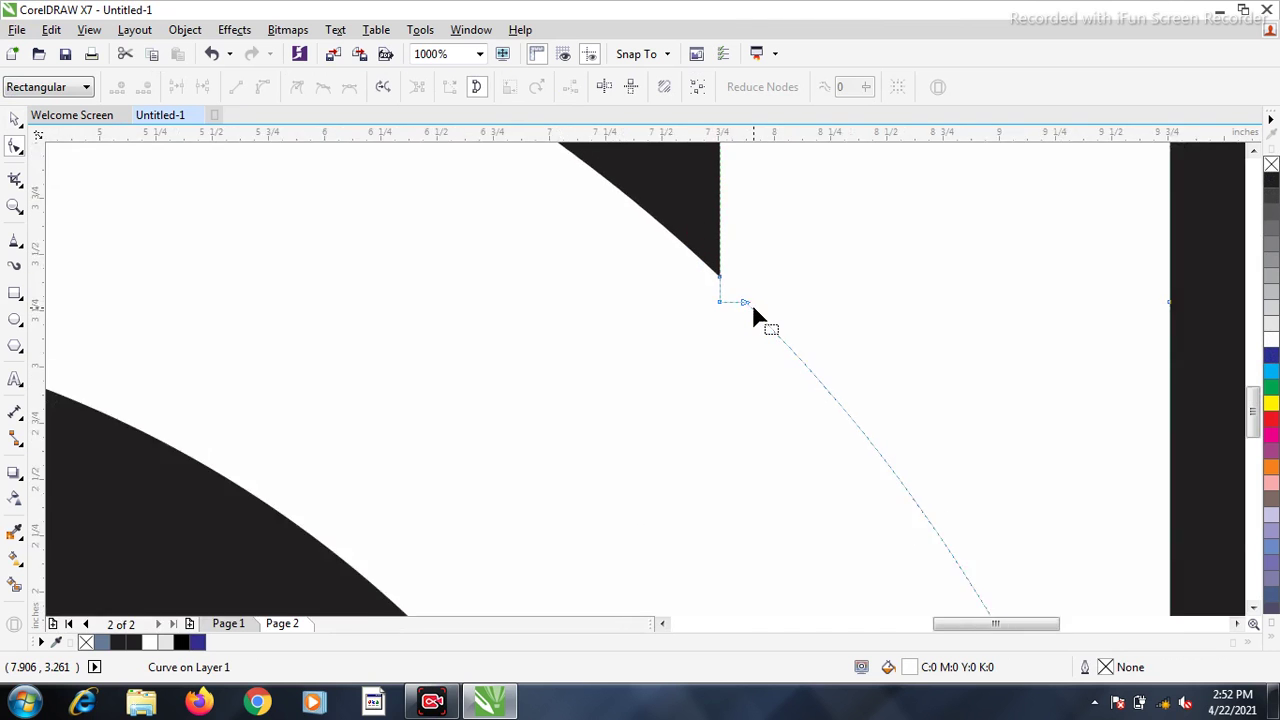
{"action": "left_click", "coordinate": [15, 120]}
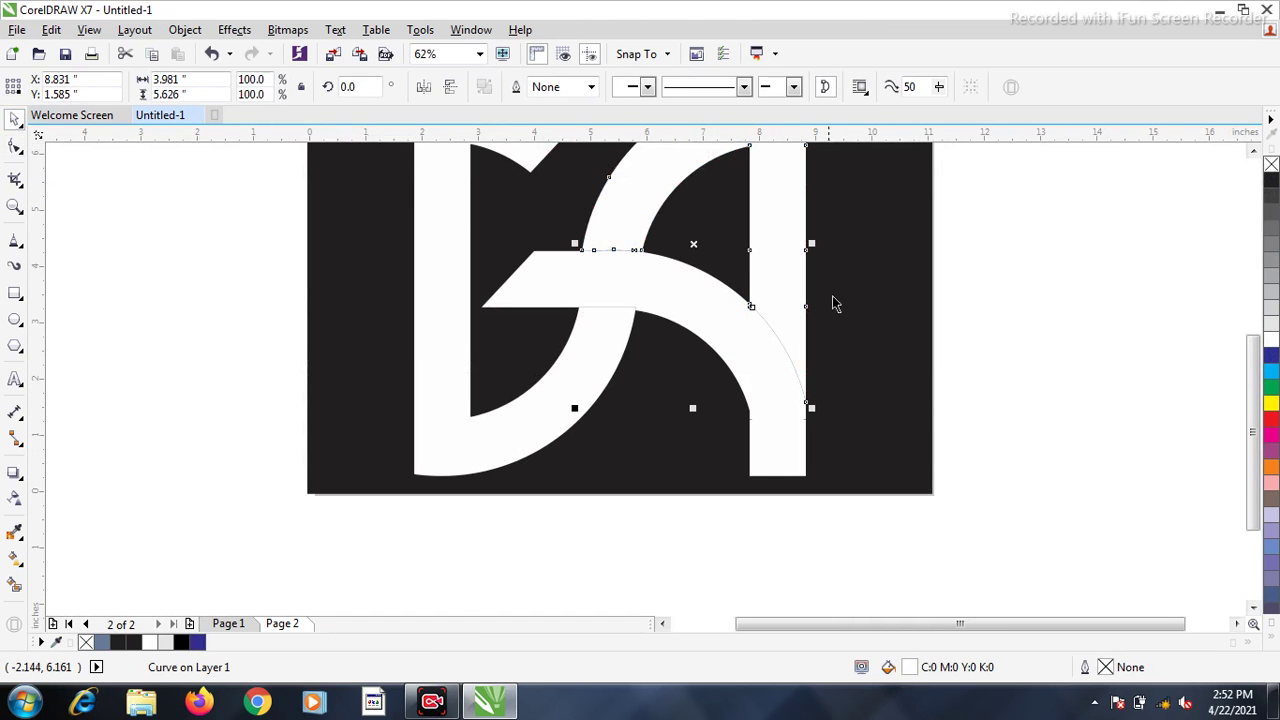
{"action": "key", "text": "Escape"}
{"action": "scroll", "coordinate": [701, 386], "scroll_direction": "down", "scroll_amount": 2}
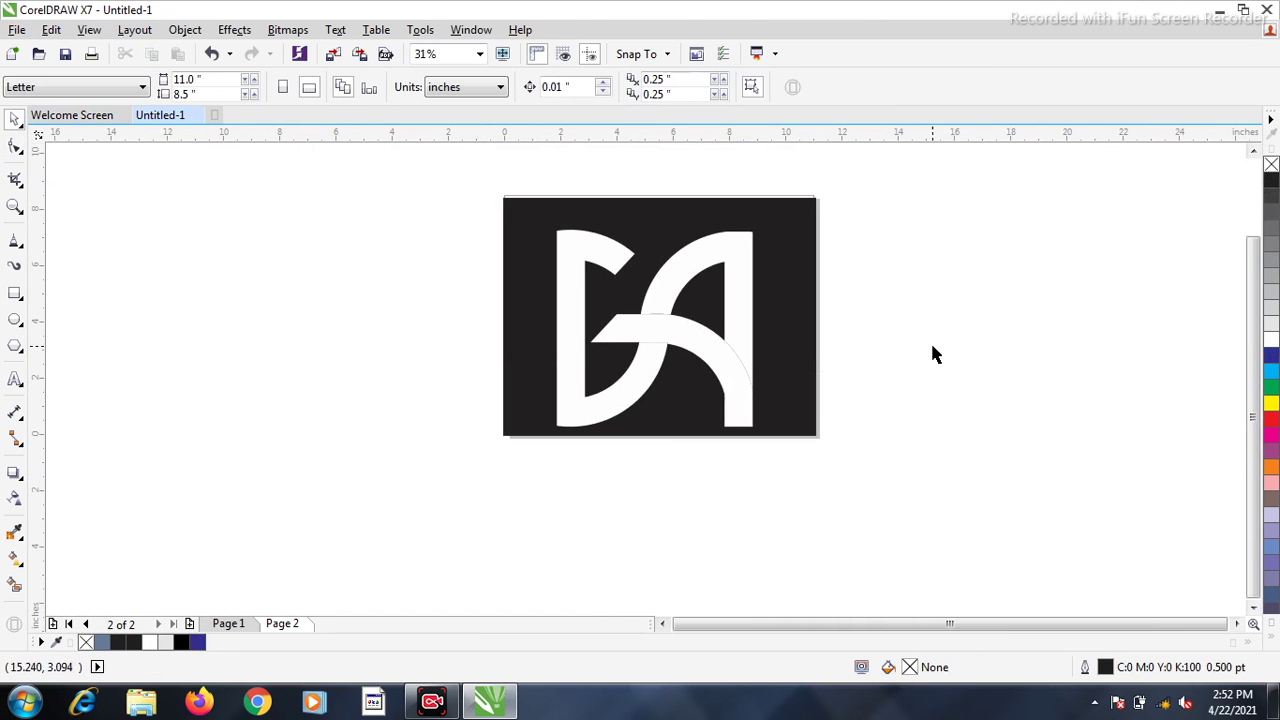
- Weld the crossing arc shape to the right stem shape
{"action": "left_click", "coordinate": [710, 340]}
{"action": "left_click", "coordinate": [748, 251], "text": "shift"}
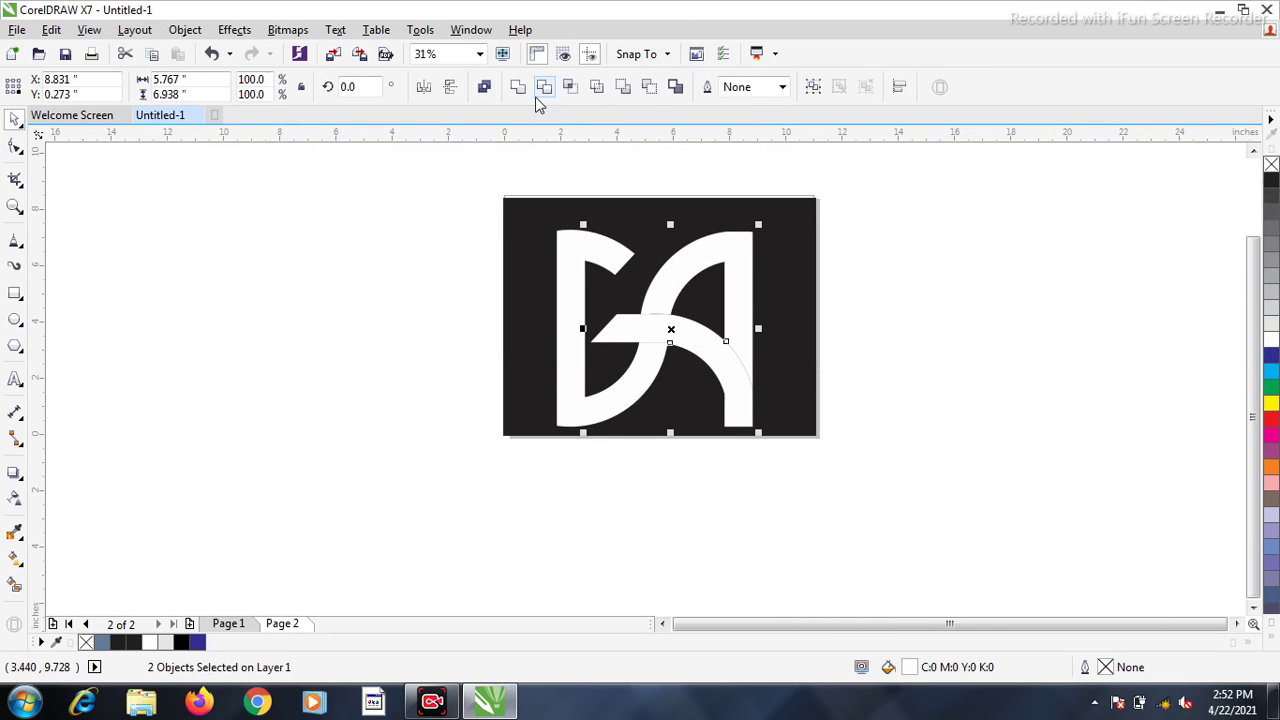
{"action": "left_click", "coordinate": [517, 88]}
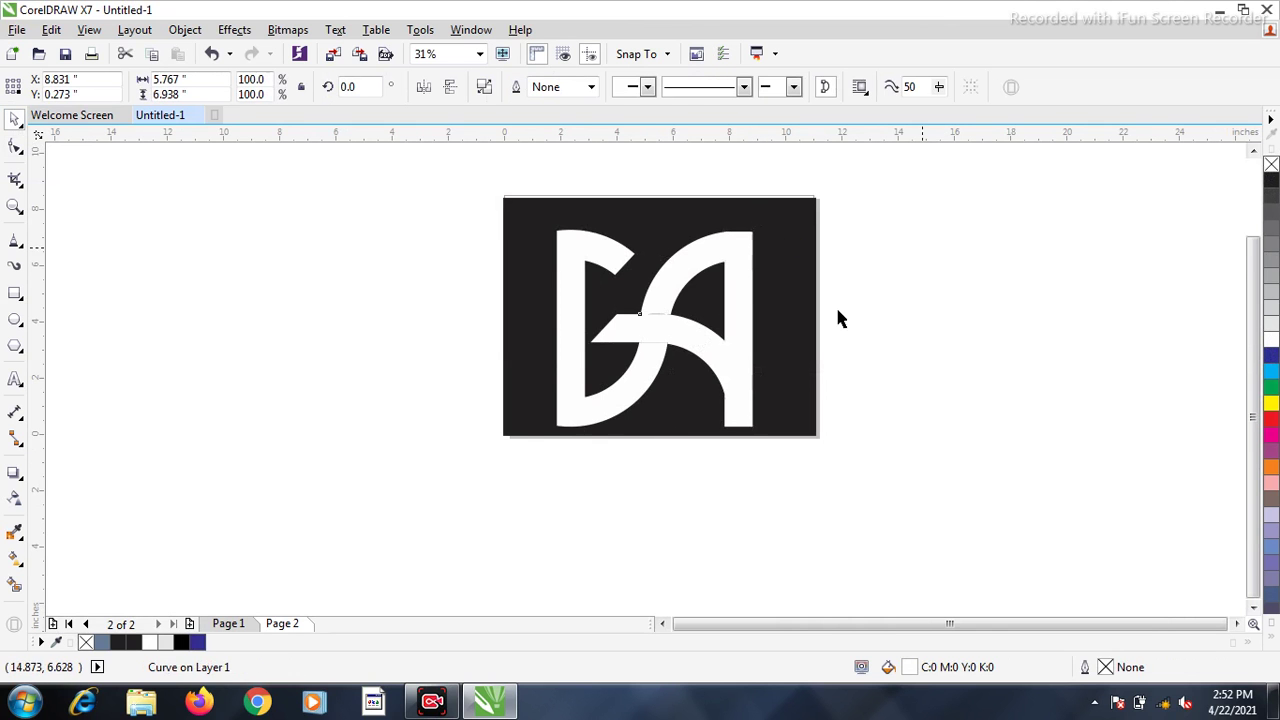
{"action": "left_click", "coordinate": [920, 242]}
{"action": "scroll", "coordinate": [640, 353], "scroll_direction": "up", "scroll_amount": 4}
{"action": "scroll", "coordinate": [717, 289], "scroll_direction": "down", "scroll_amount": 2}
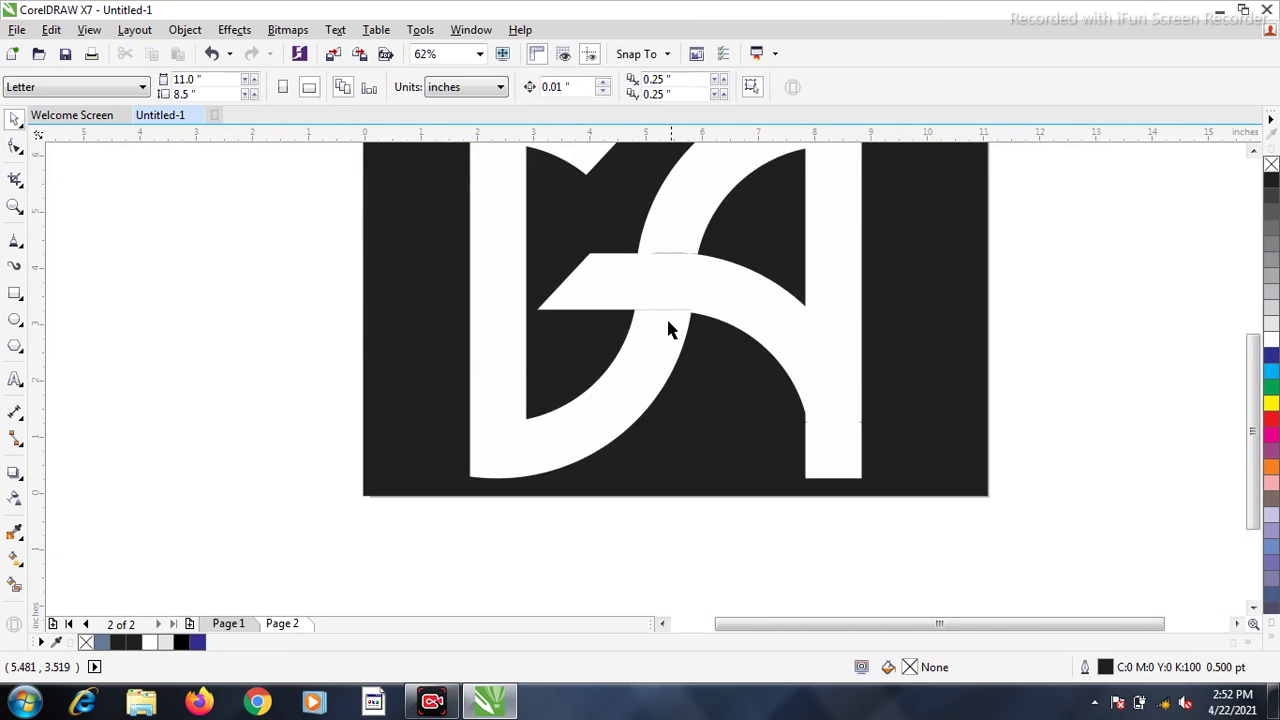
{"action": "left_click", "coordinate": [672, 318]}
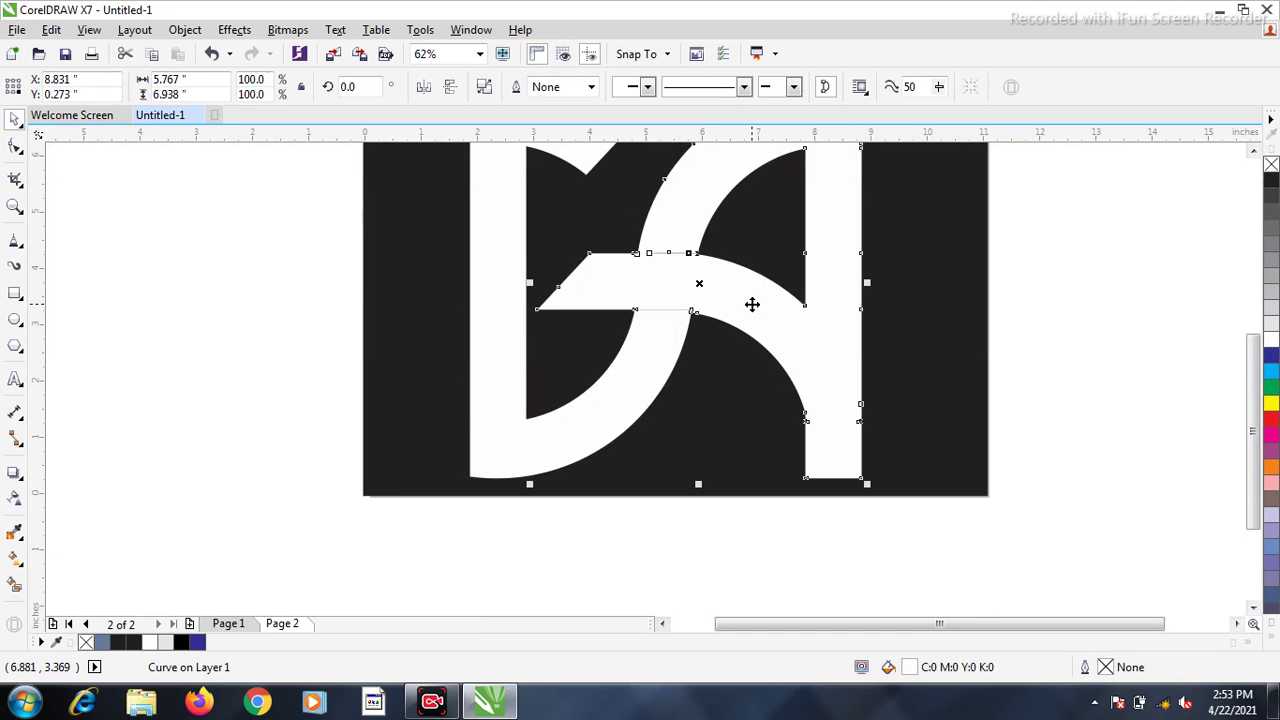
{"action": "right_click", "coordinate": [695, 282]}
{"action": "mouse_move", "coordinate": [757, 476]}
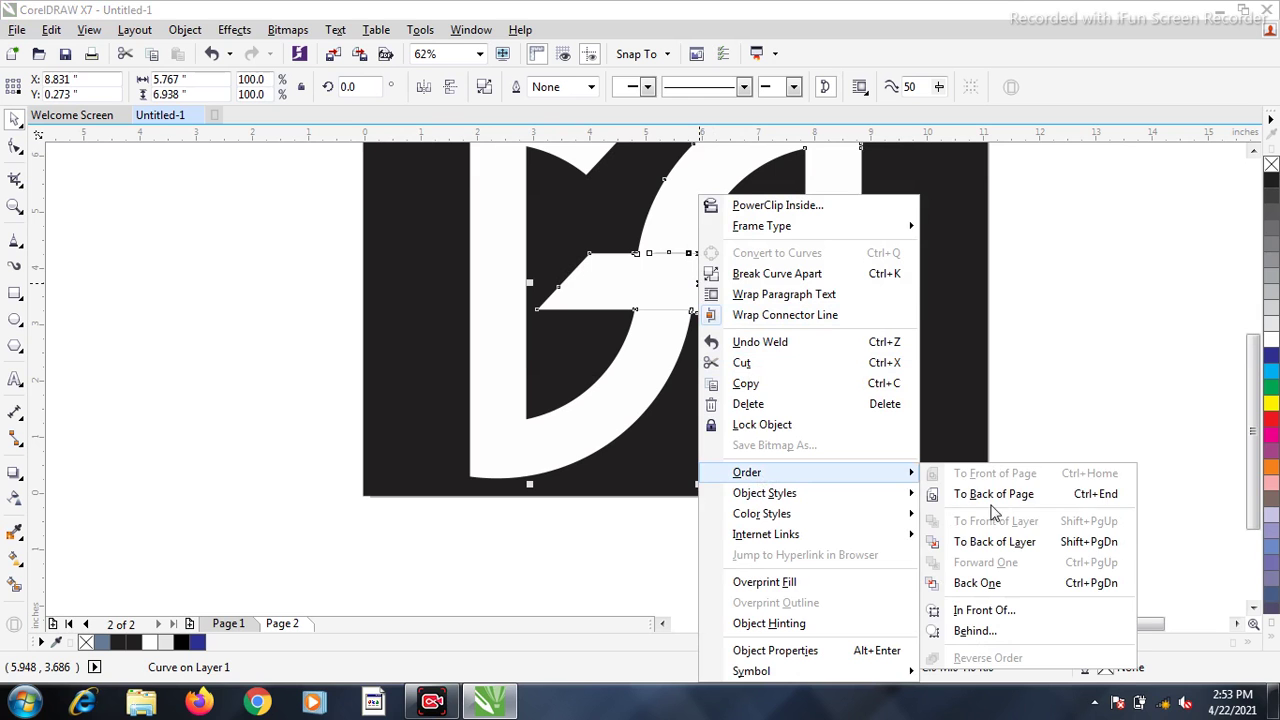
{"action": "left_click", "coordinate": [1095, 350]}
{"action": "scroll", "coordinate": [1003, 350], "scroll_direction": "down", "scroll_amount": 1}
{"action": "left_click", "coordinate": [283, 454]}
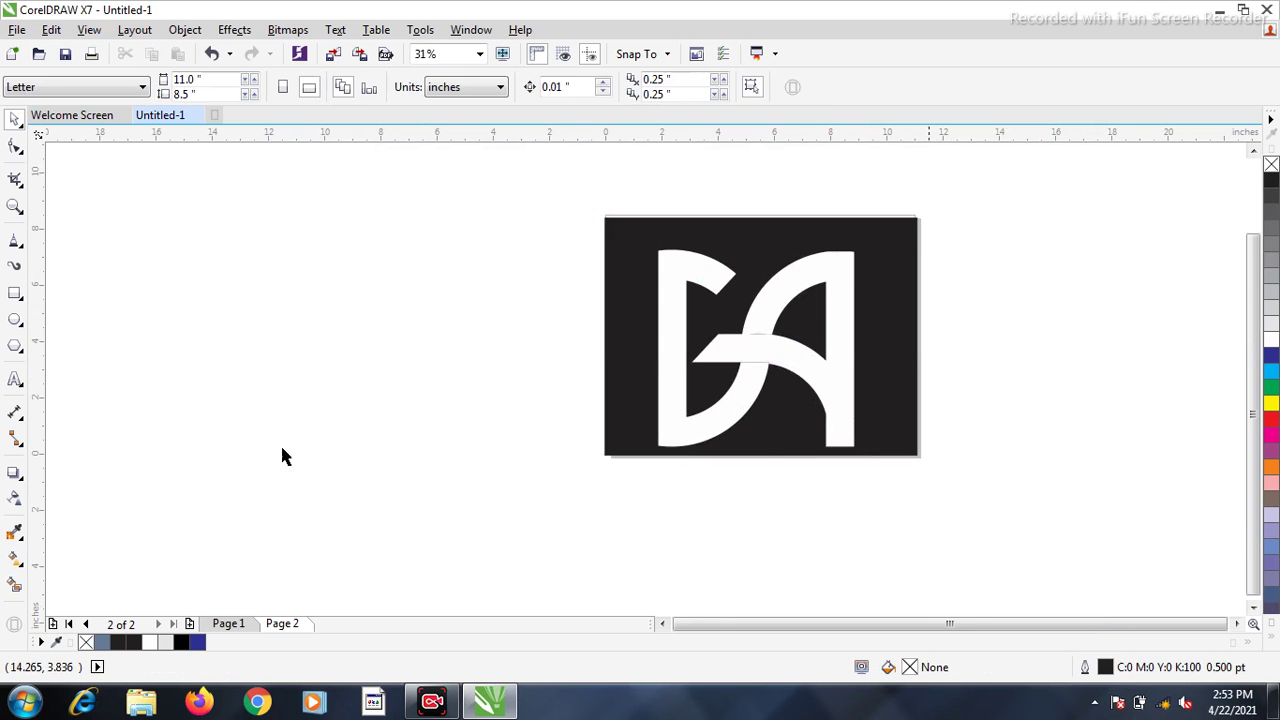
- Draw a rectangle about 1.02 by 0.25 inches on the lower curve just below the crossing and fill it with black
{"action": "left_click", "coordinate": [14, 292]}
{"action": "scroll", "coordinate": [749, 334], "scroll_direction": "up", "scroll_amount": 2}
{"action": "left_click_drag", "start_coordinate": [650, 355], "coordinate": [771, 388]}
{"action": "key", "text": "space"}
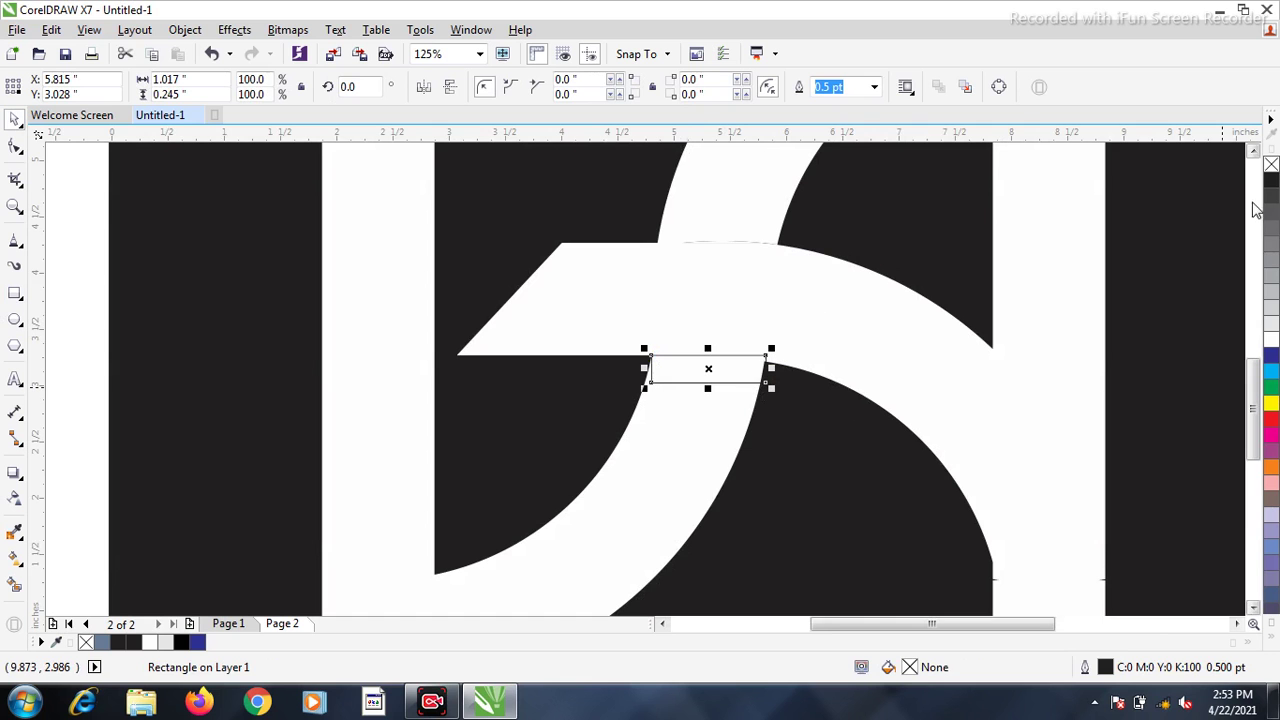
{"action": "left_click", "coordinate": [1271, 180]}
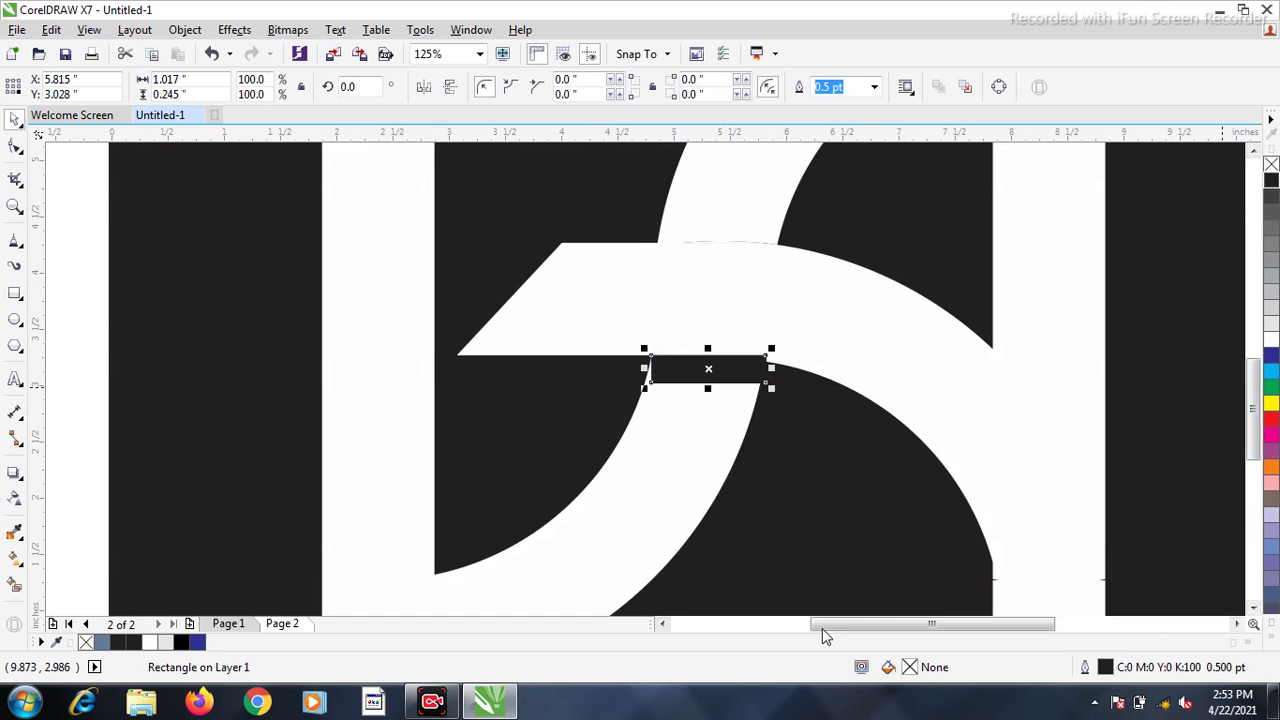
- Add a drop shadow to the small rectangle, offset 0.022 and -0.097 inches, with opacity 50 and feathering 83
{"action": "left_click", "coordinate": [15, 473]}
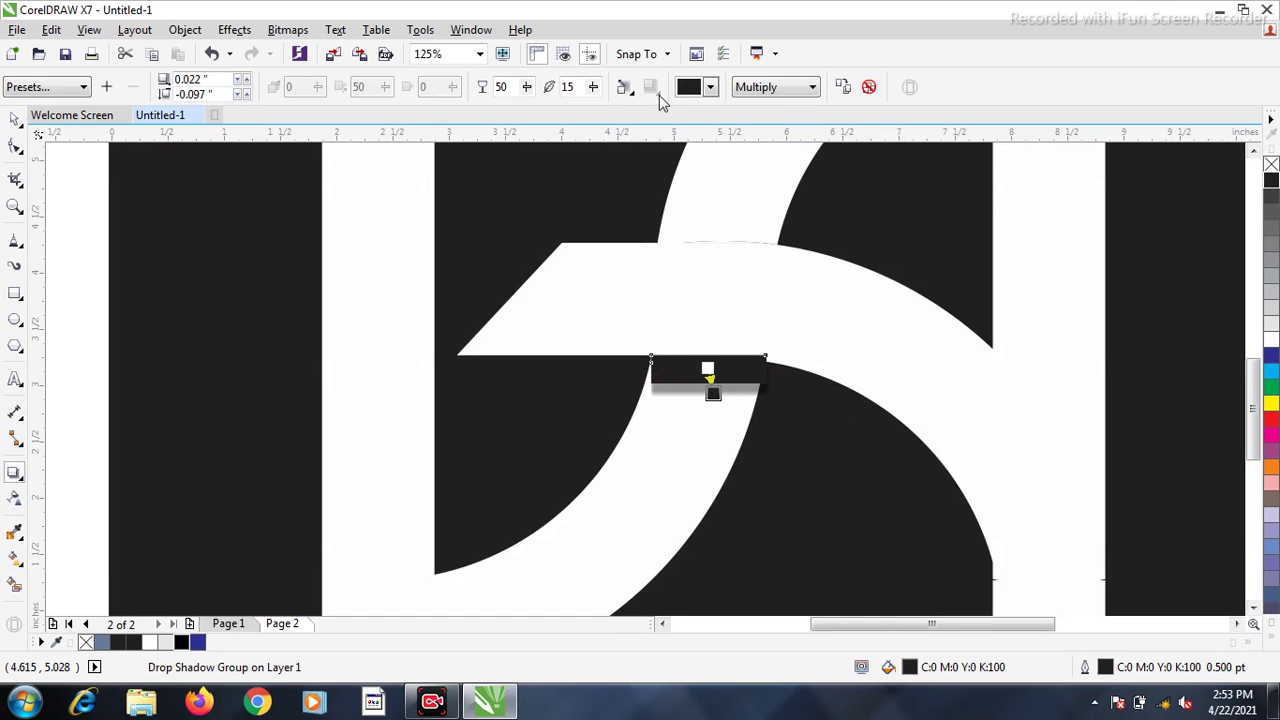
{"action": "left_click", "coordinate": [594, 89]}
{"action": "left_click_drag", "start_coordinate": [625, 110], "coordinate": [634, 111]}
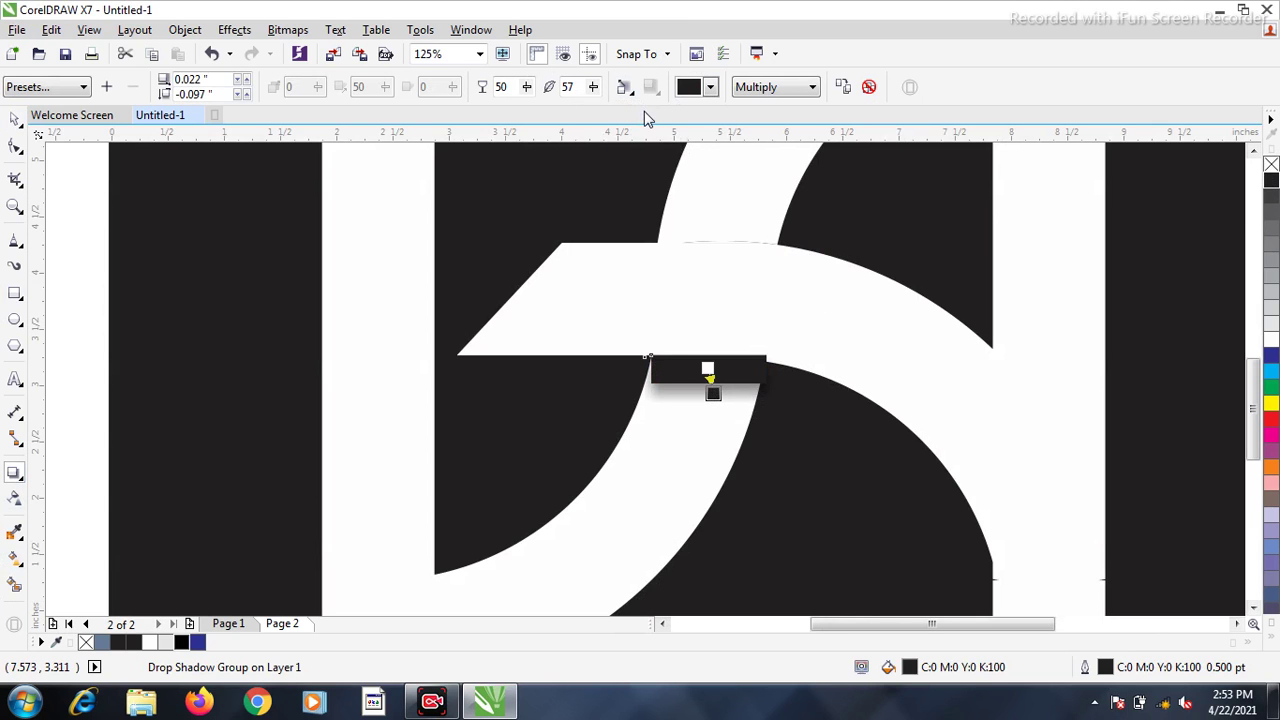
{"action": "left_click", "coordinate": [594, 89]}
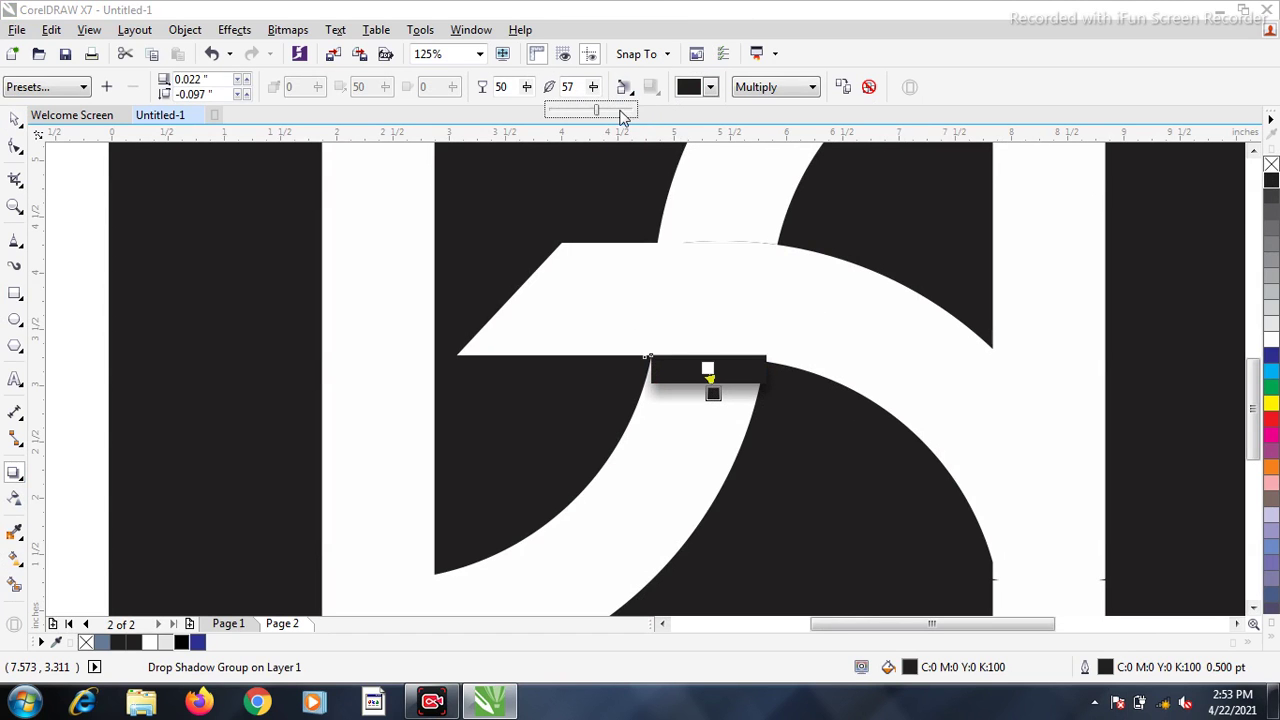
{"action": "left_click", "coordinate": [620, 111]}
- Tuck the shadowed rectangle behind the crossing band so only its shadow falls on the lower curve
{"action": "left_click", "coordinate": [14, 120]}
{"action": "scroll", "coordinate": [620, 375], "scroll_direction": "down", "scroll_amount": 1}
{"action": "scroll", "coordinate": [620, 375], "scroll_direction": "up", "scroll_amount": 1}
{"action": "mouse_move", "coordinate": [623, 374]}
{"action": "left_mouse_down"}
{"action": "mouse_move", "coordinate": [623, 352]}
{"action": "mouse_move", "coordinate": [612, 363]}
{"action": "left_mouse_up"}
{"action": "scroll", "coordinate": [612, 364], "scroll_direction": "down", "scroll_amount": 2}
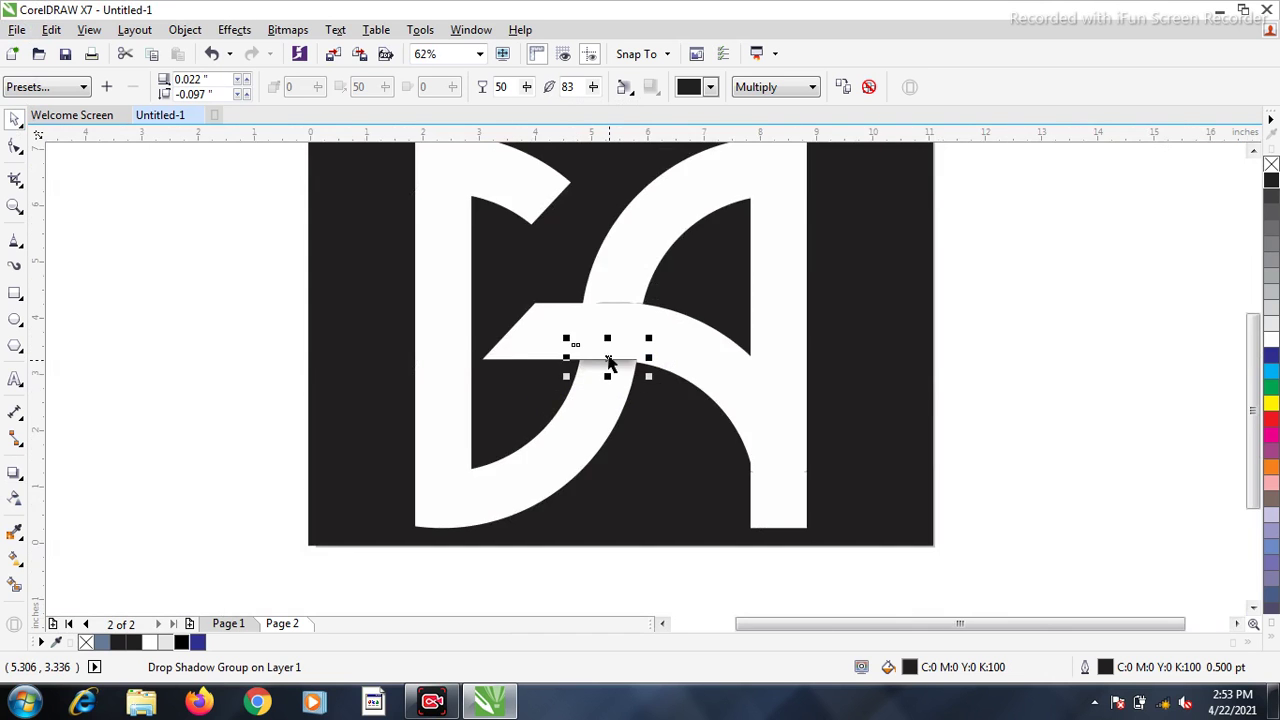
{"action": "scroll", "coordinate": [610, 364], "scroll_direction": "down", "scroll_amount": 1}
{"action": "left_click", "coordinate": [819, 313]}
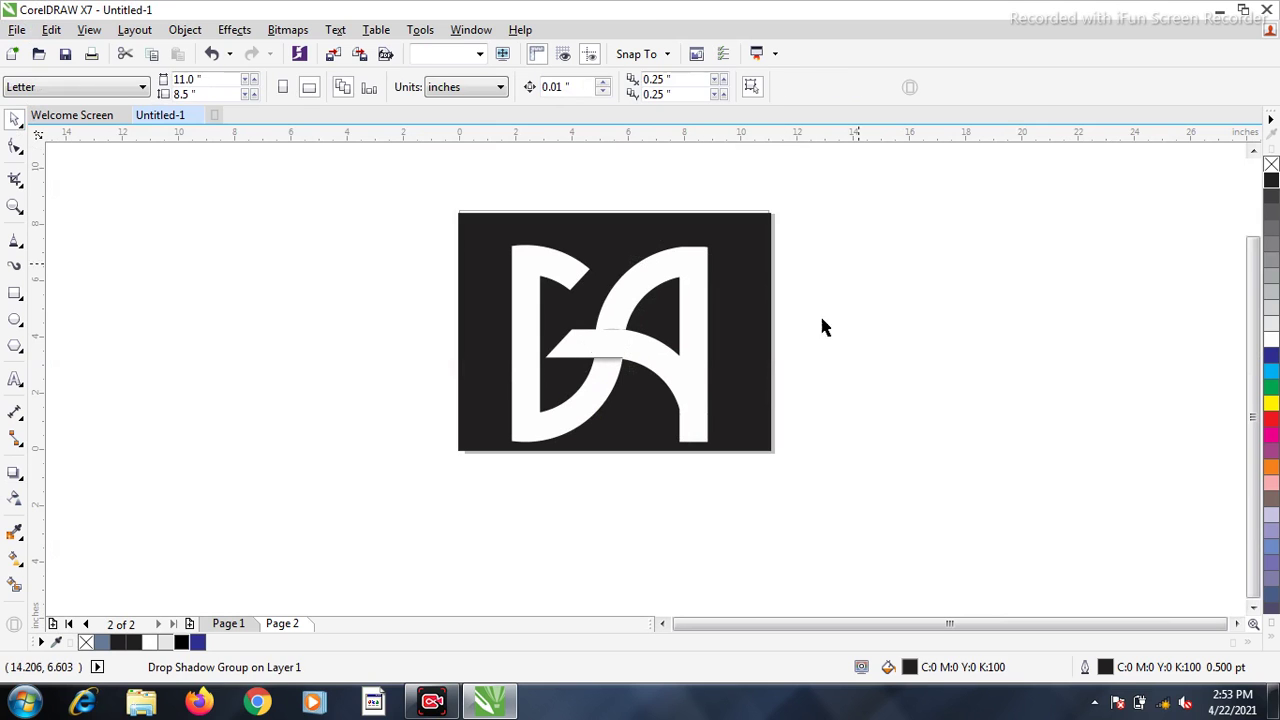
{"action": "left_click", "coordinate": [14, 207]}
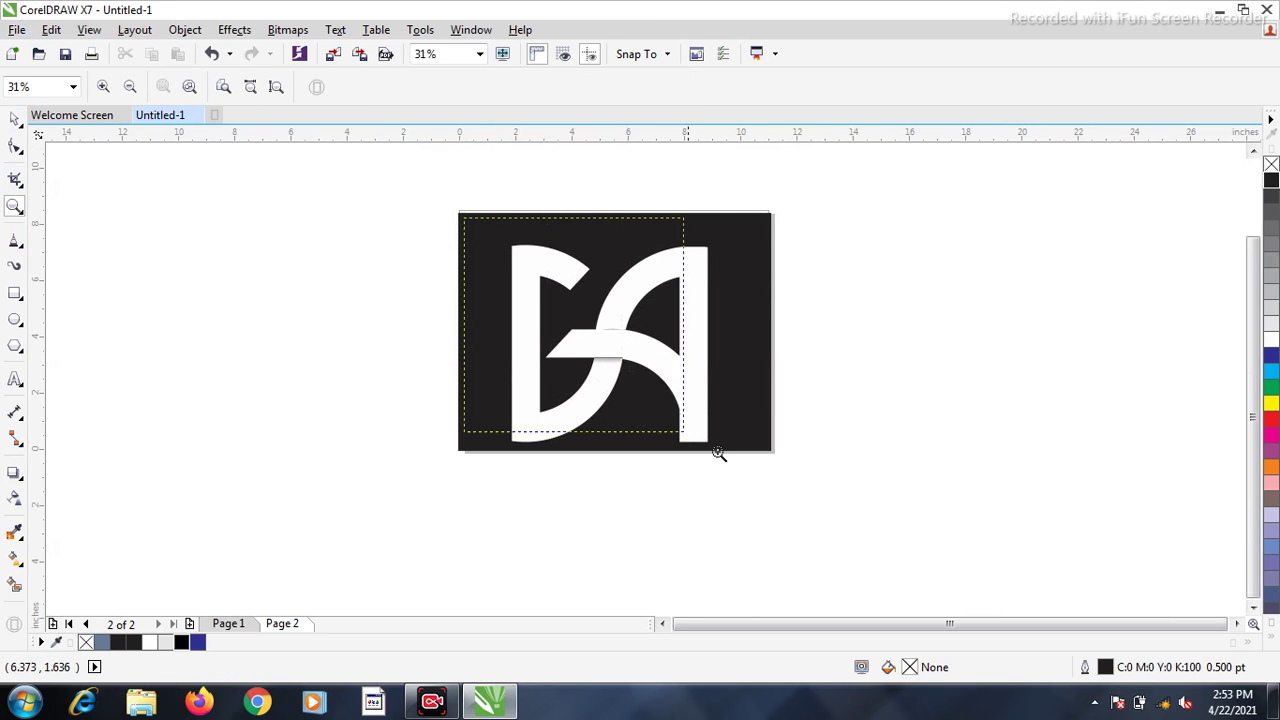